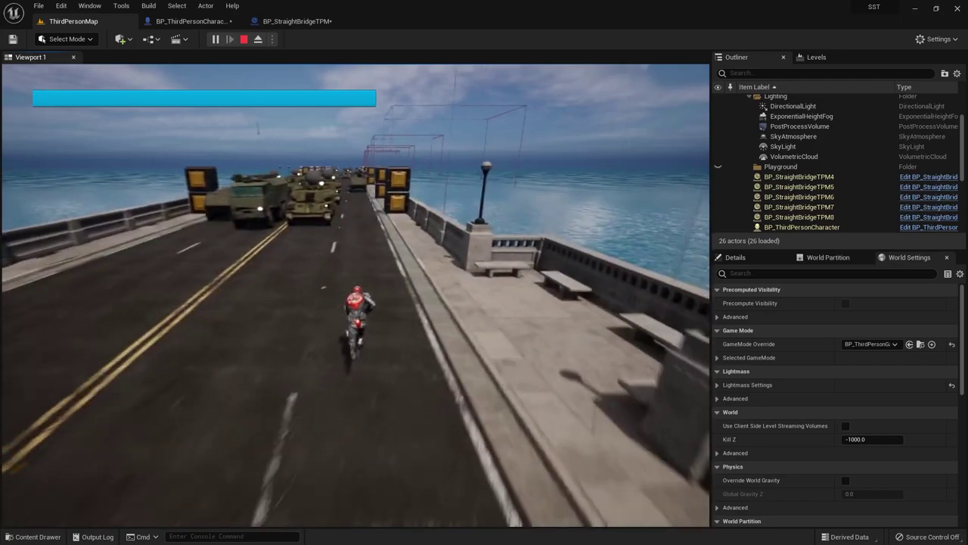
Step: Stop the play session to get back to editing ThirdPersonMap with its one bridge segment
key("Escape")
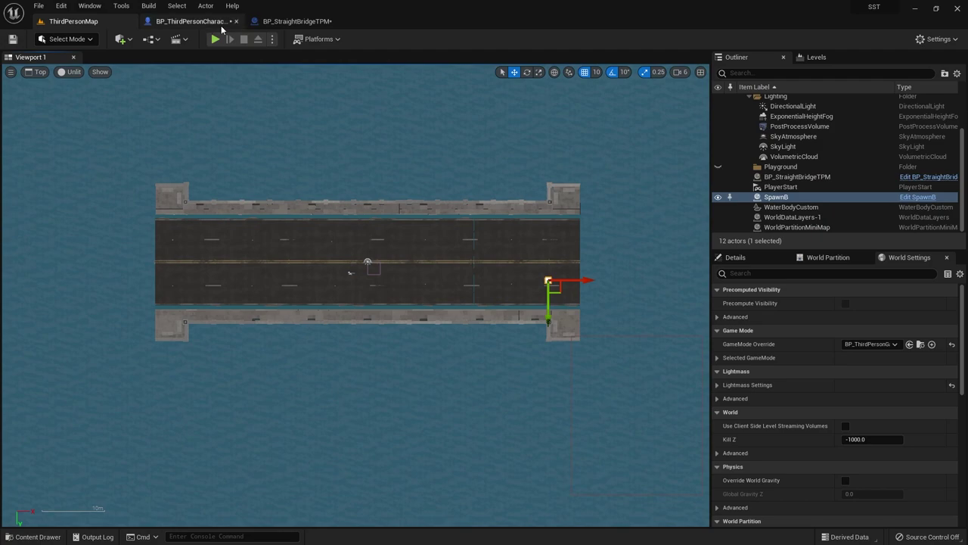
Step: From the Content Drawer's ThirdPerson > HUD folder, open the GameHUD widget blueprint in the designer
left_click(181, 21)
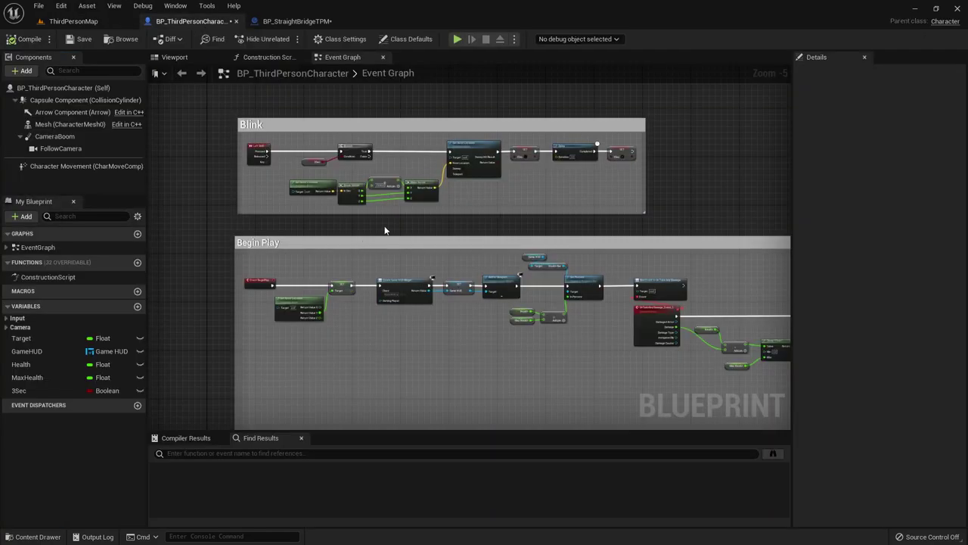
scroll(384, 230, "up", 5)
scroll(382, 260, "down", 4)
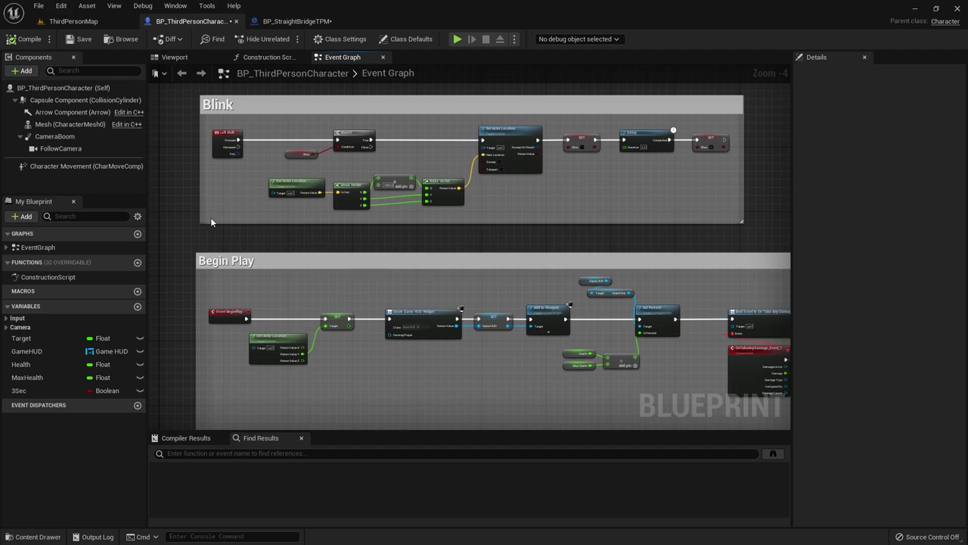
key("ctrl+space")
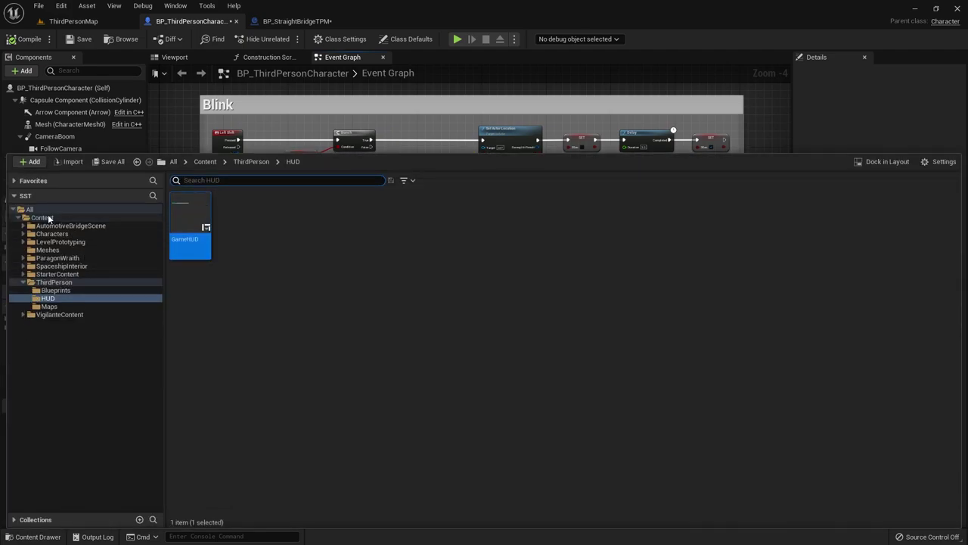
left_click(55, 283)
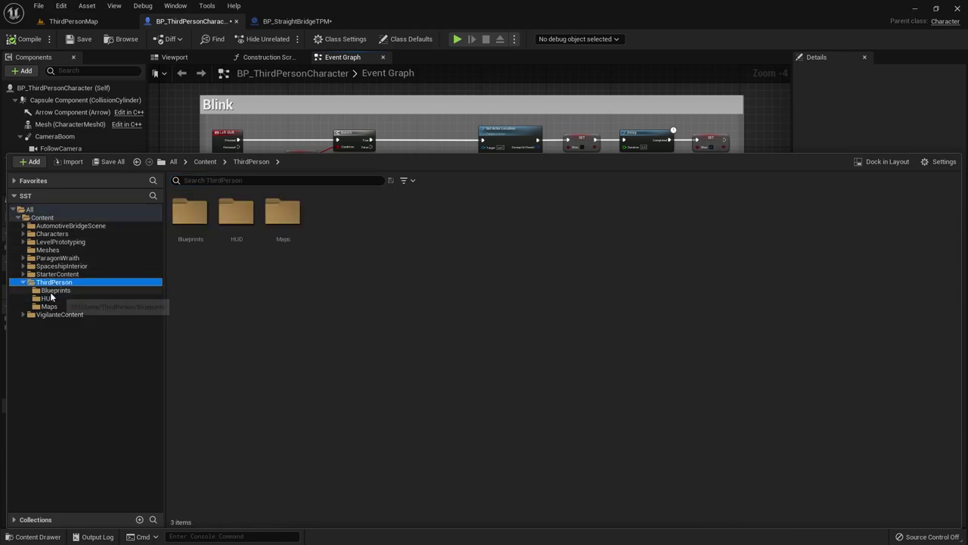
left_click(53, 298)
double_click(195, 206)
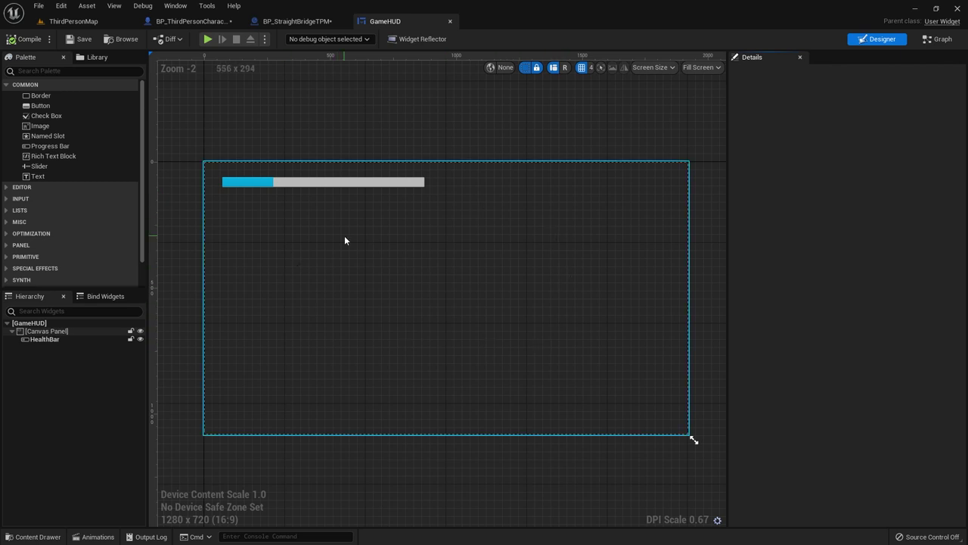
Step: Place a Text widget at the canvas's lower right, anchored to the bottom-right corner
left_click_drag(43, 175, 614, 353)
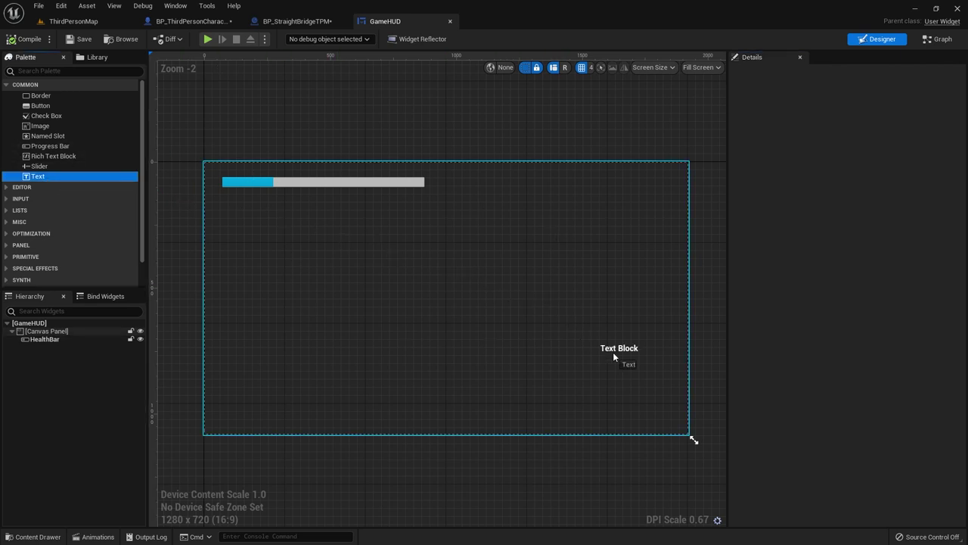
left_click_drag(633, 409, 633, 409)
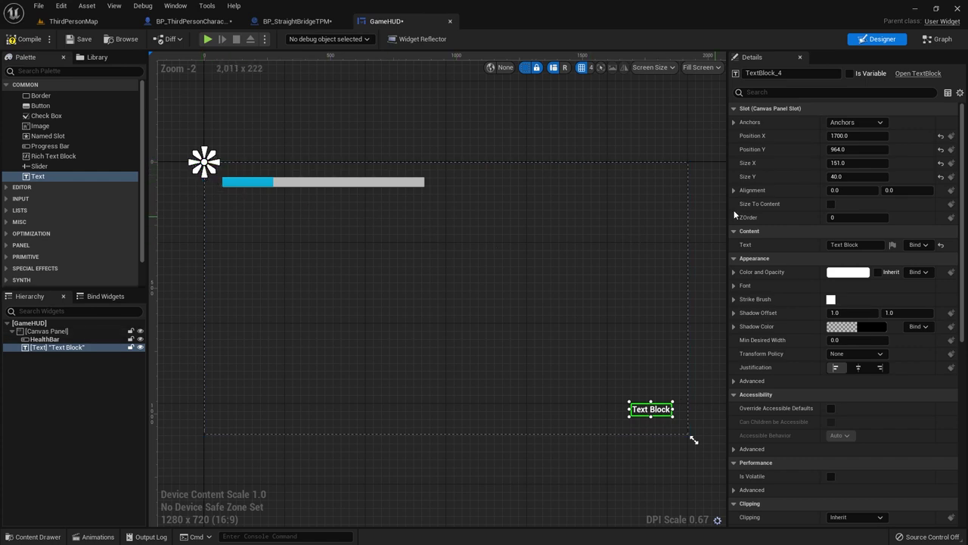
left_click(866, 122)
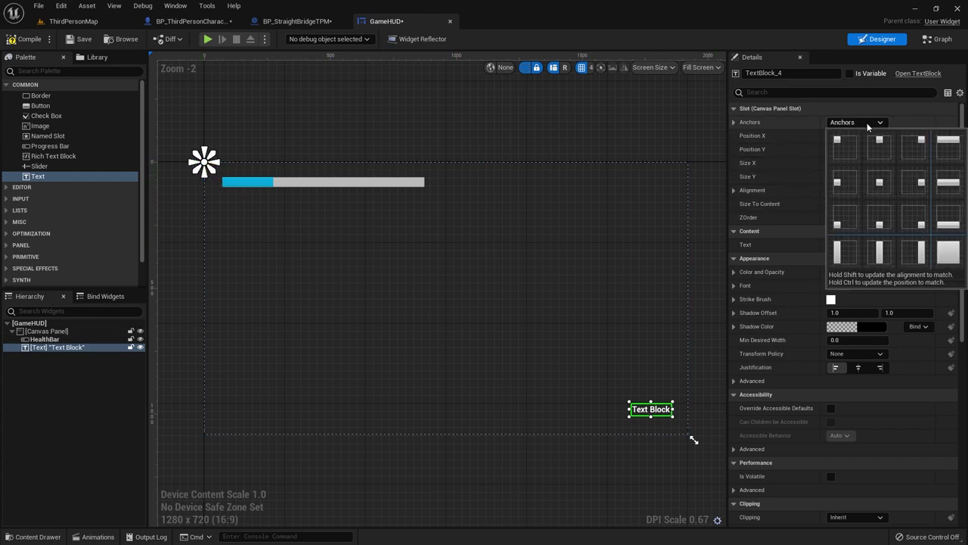
left_click(924, 216)
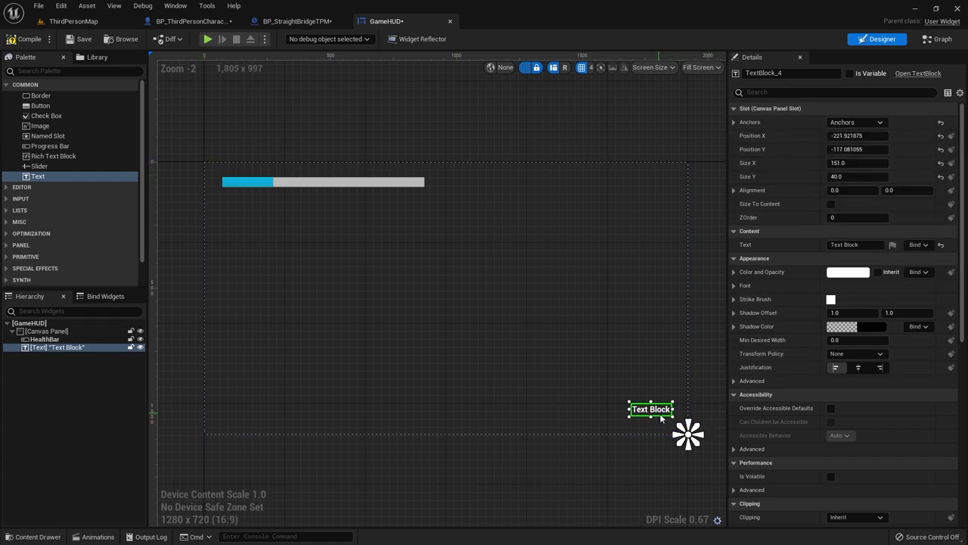
scroll(659, 416, "up", 4)
left_click_drag(514, 355, 523, 379)
scroll(370, 320, "down", 4)
right_click_drag(255, 310, 443, 345)
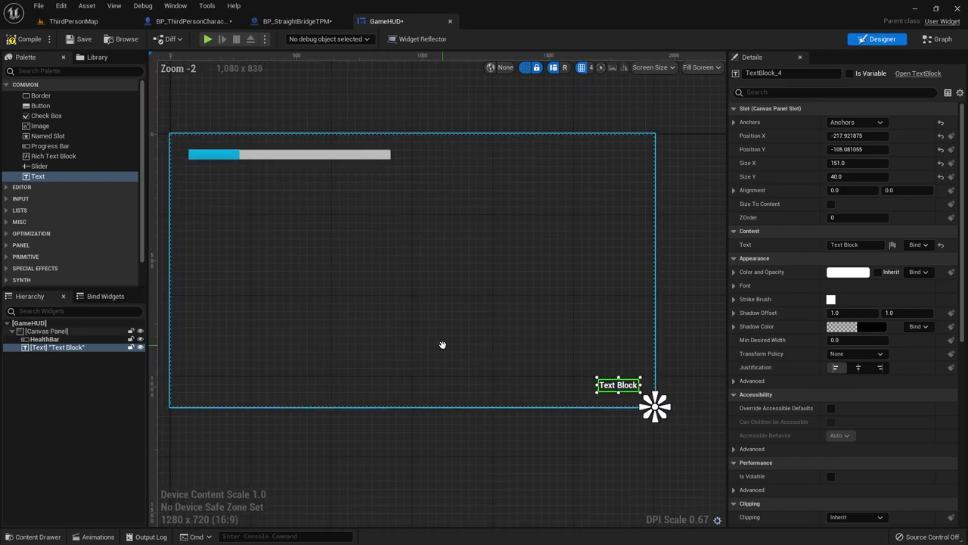
right_click_drag(378, 289, 402, 295)
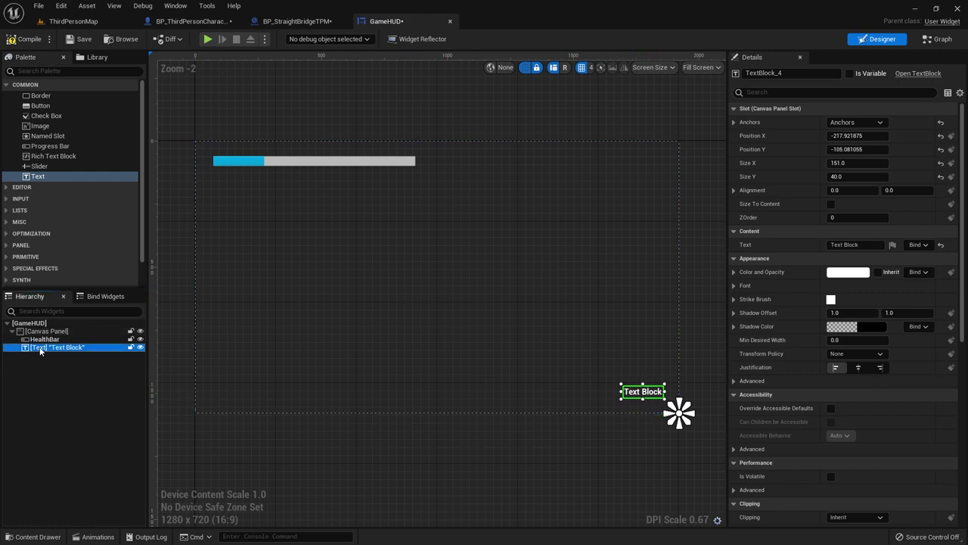
Step: Rename the text block BlinkTimer, then compile and save GameHUD
type("Bl")
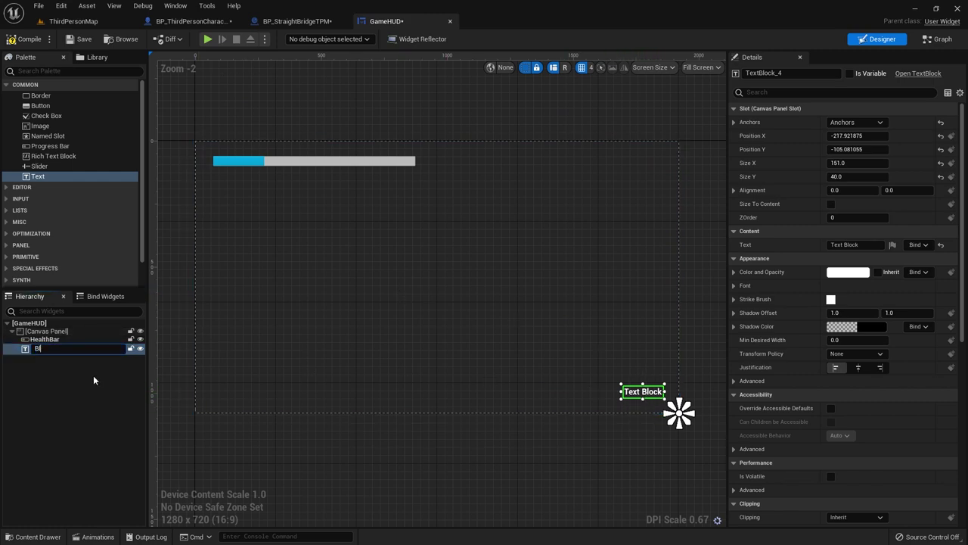
type("ink")
type("Timer")
key("Return")
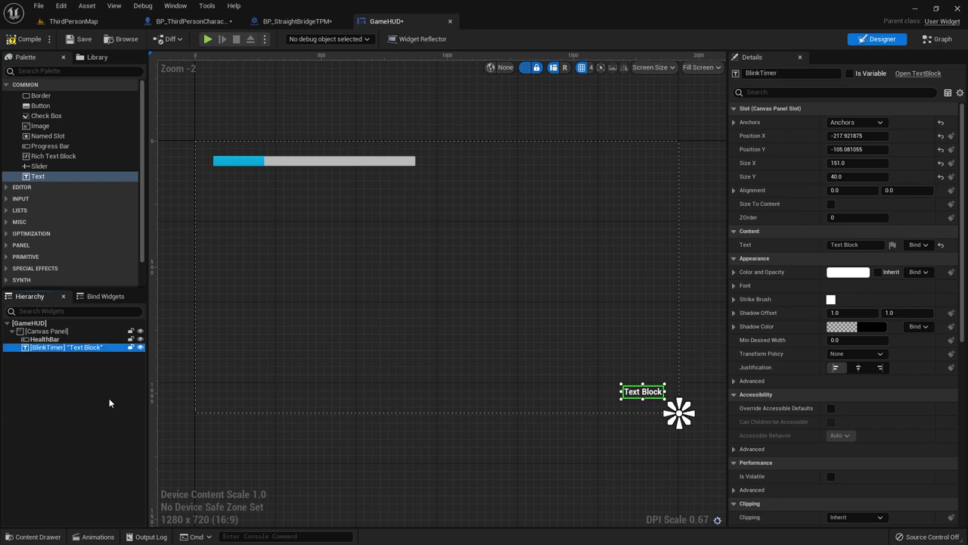
left_click(28, 38)
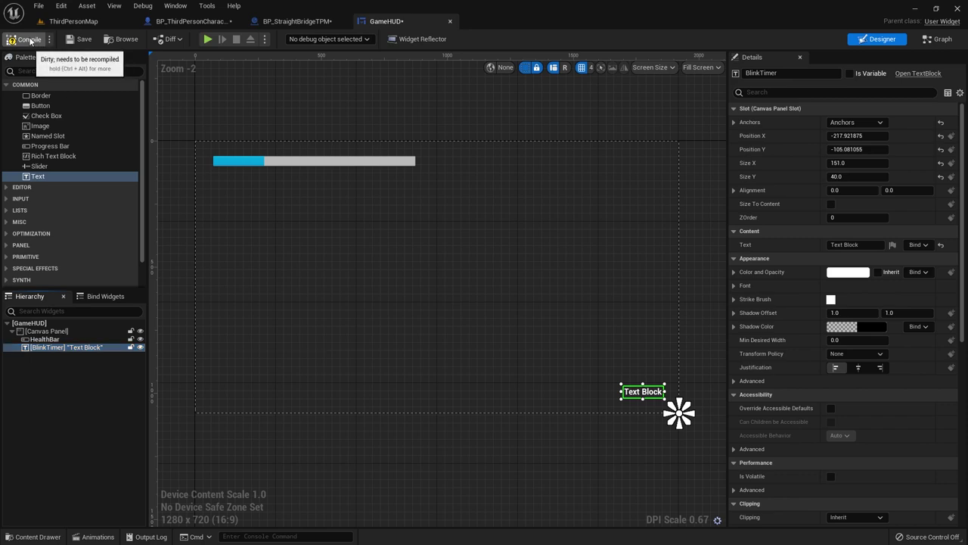
left_click(79, 39)
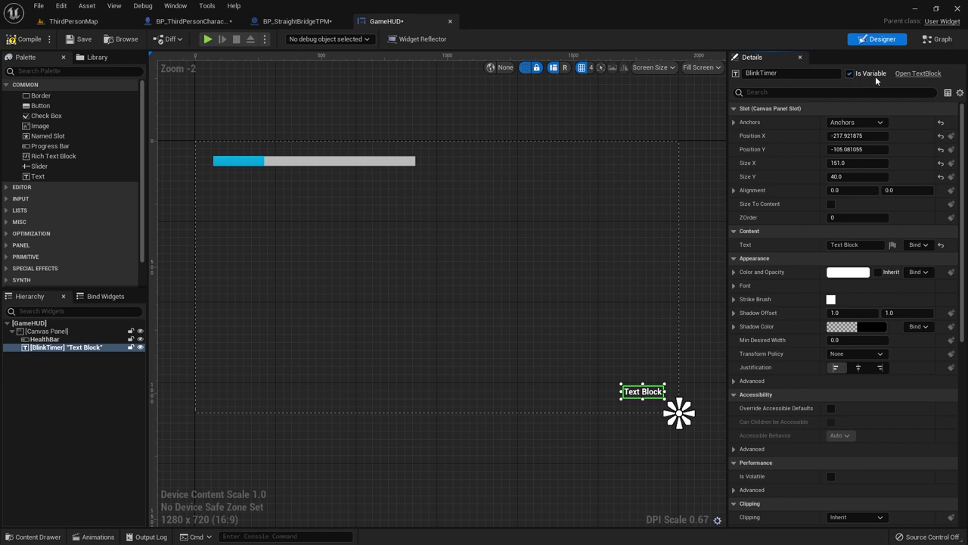
Step: Go to BP_ThirdPersonCharacter's event graph and find the Begin Play section
left_click(86, 21)
left_click(192, 21)
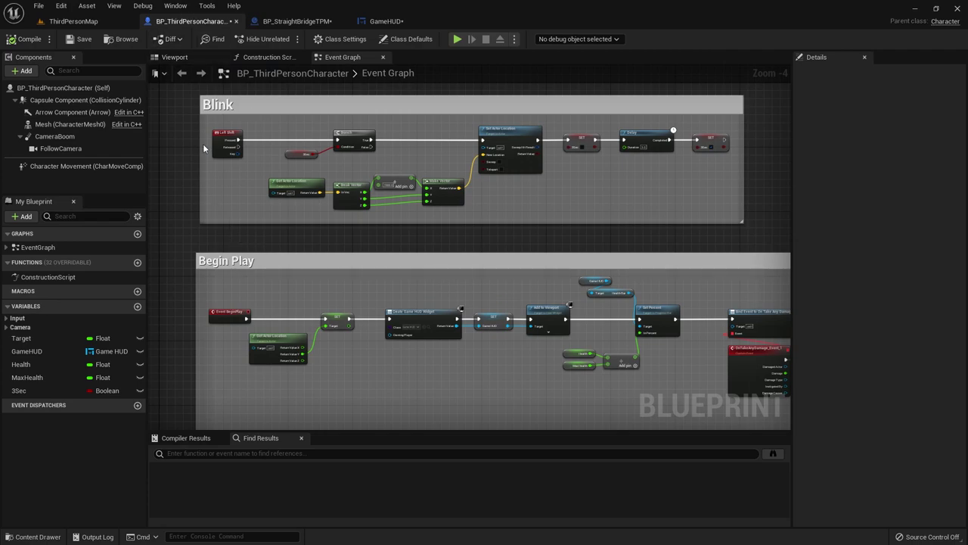
left_click(176, 57)
left_click(337, 58)
scroll(313, 219, "up", 2)
scroll(312, 219, "down", 2)
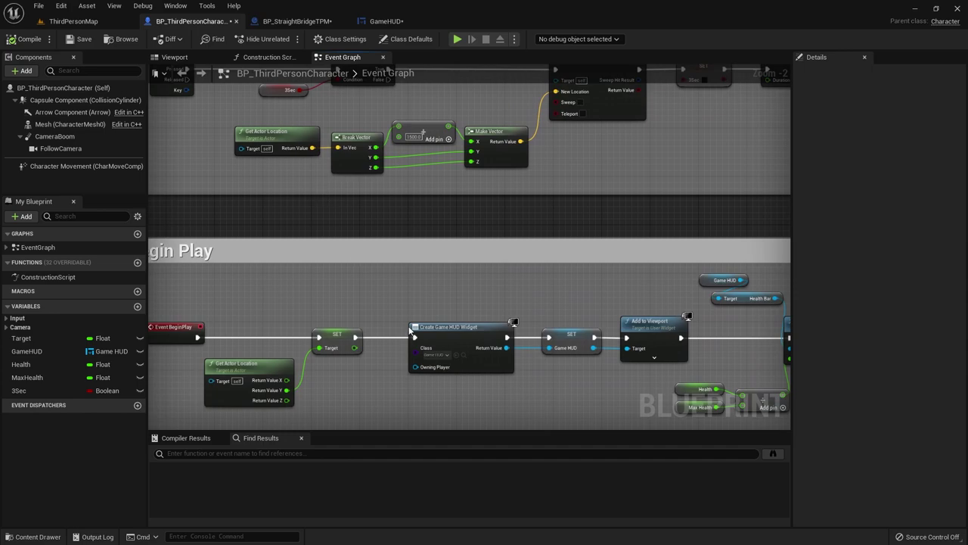
right_click_drag(313, 219, 431, 278)
scroll(431, 278, "down", 3)
scroll(380, 239, "up", 3)
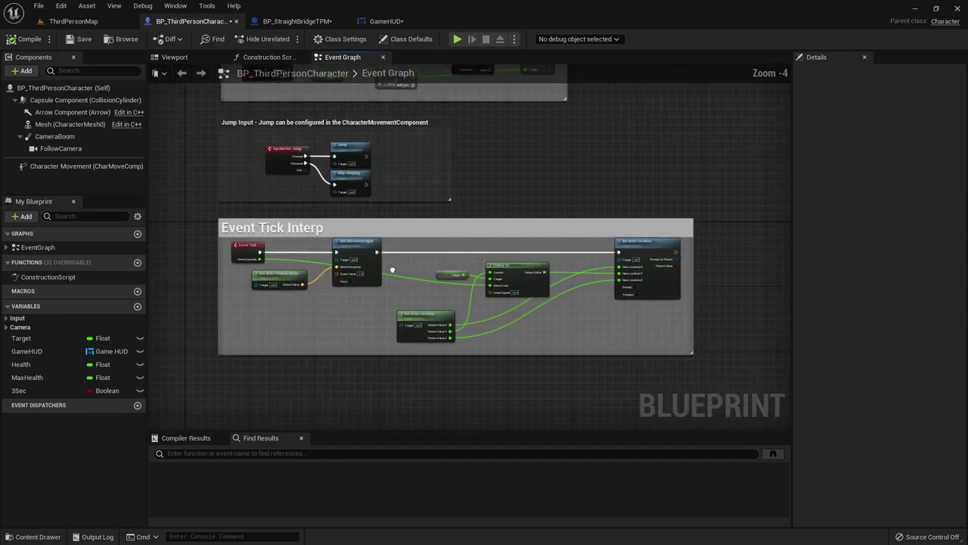
scroll(379, 239, "up", 3)
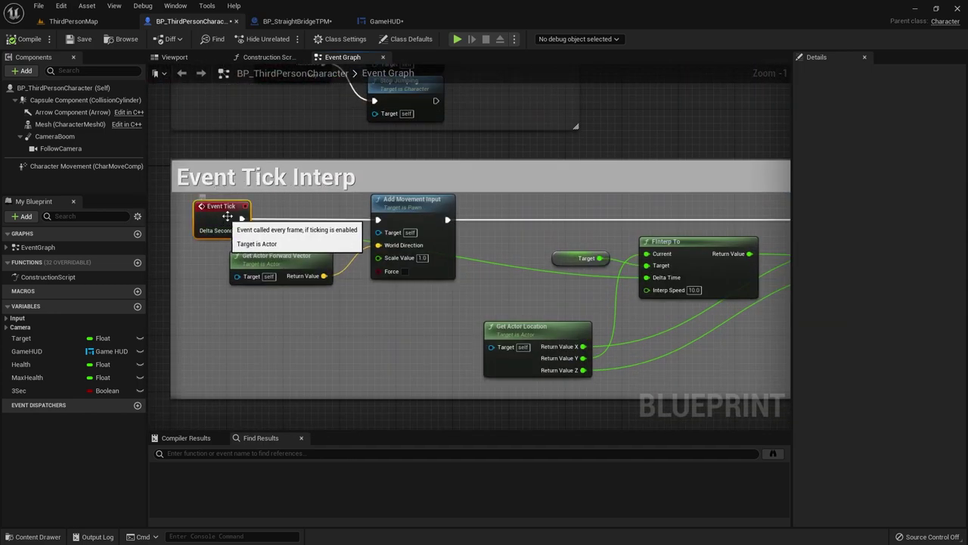
Step: Centre the Set Actor Location node; pull a wire from it but cancel the node search
right_click_drag(603, 300, 377, 283)
right_click_drag(762, 217, 469, 225)
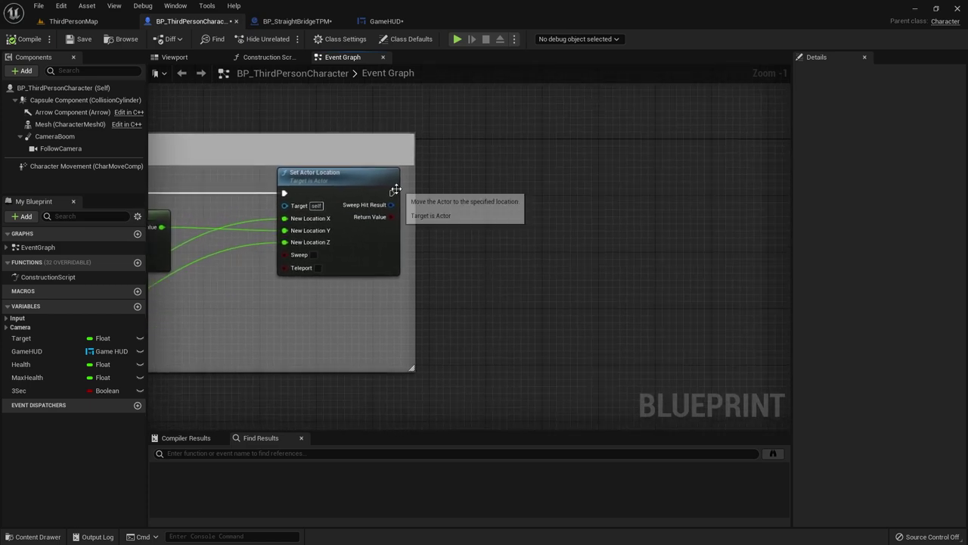
left_click_drag(391, 194, 398, 195)
left_click_drag(568, 196, 568, 195)
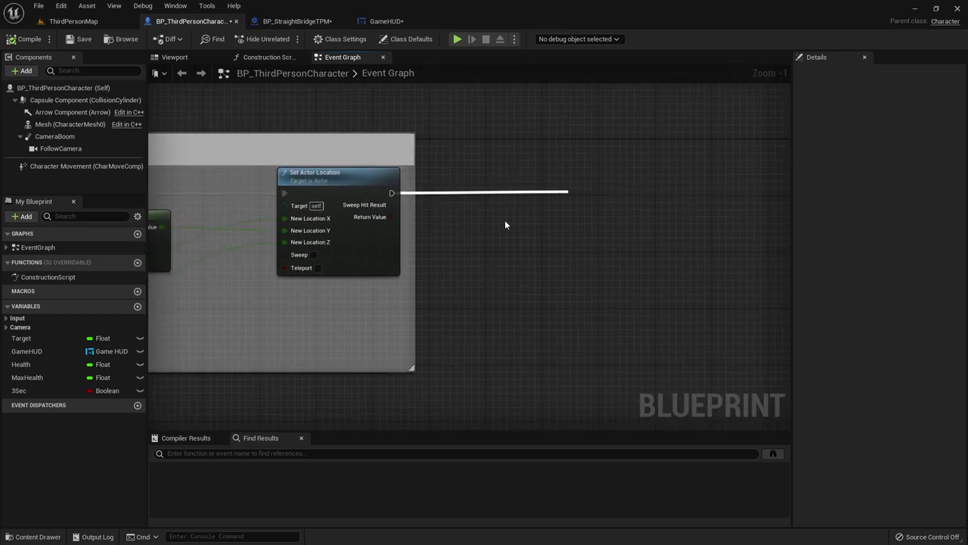
left_click(481, 227)
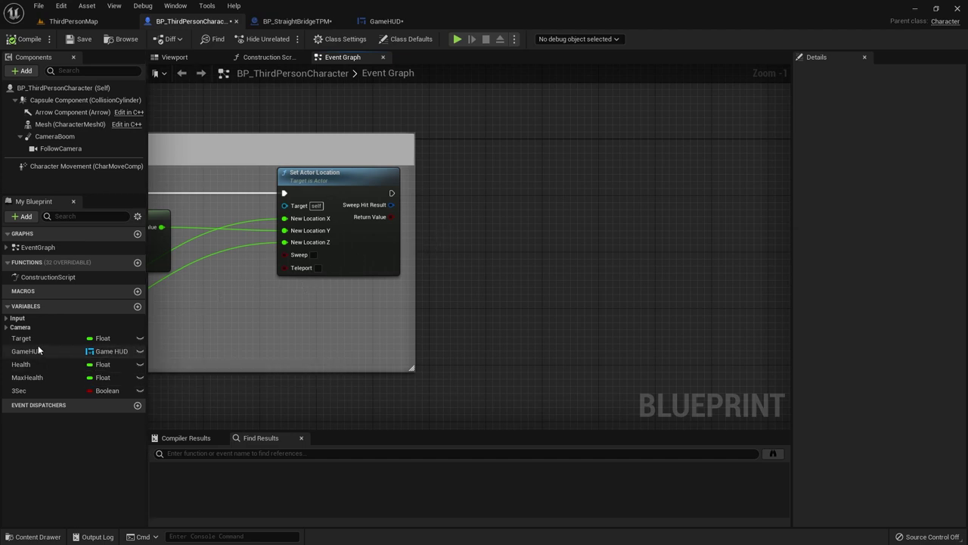
Step: Drop a GameHUD getter into the graph and position it beside Set Actor Location
left_click_drag(35, 351, 492, 143)
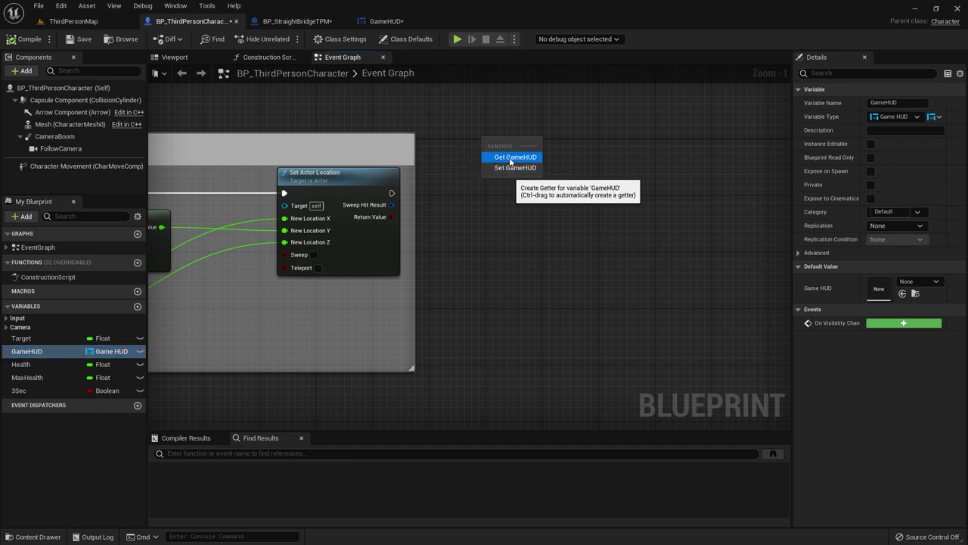
left_click(510, 161)
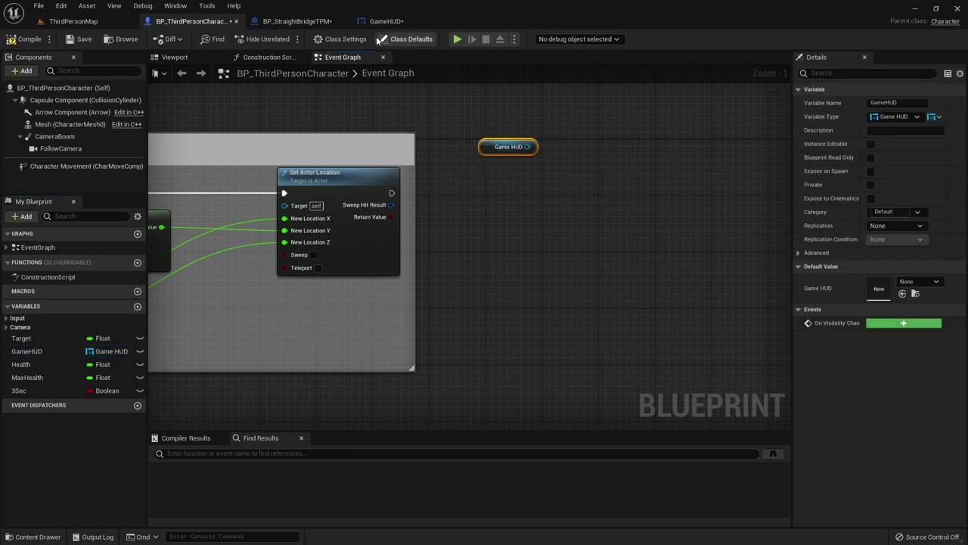
left_click(423, 21)
left_click(73, 21)
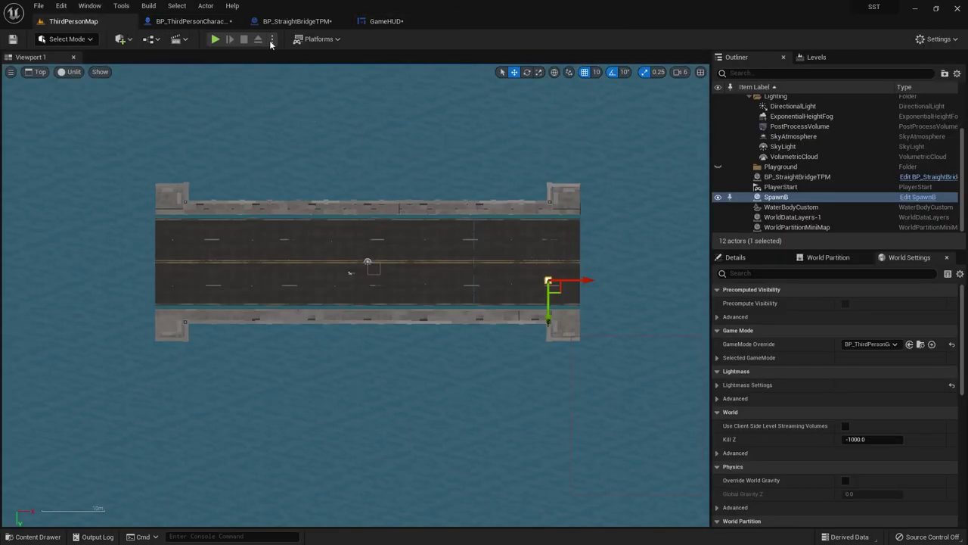
left_click(195, 21)
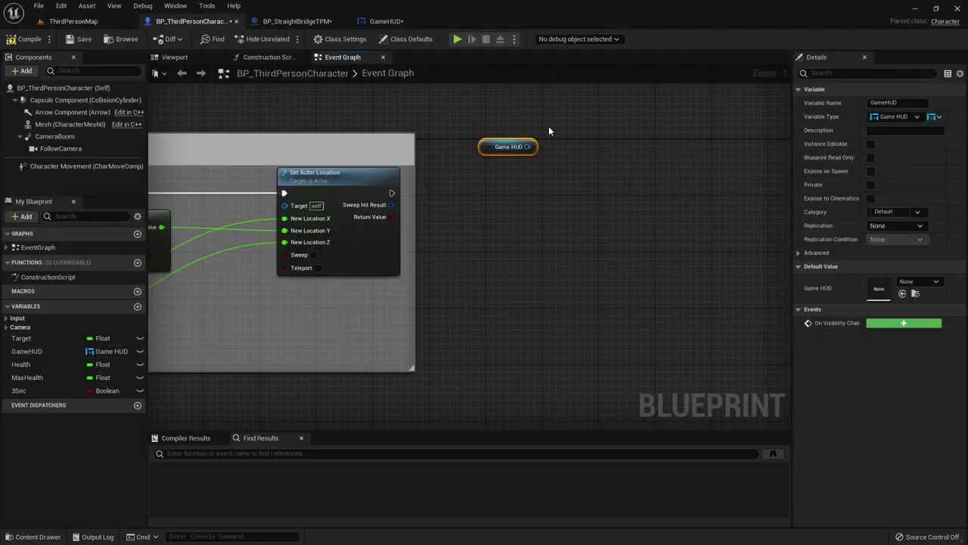
mouse_move(368, 133)
right_mouse_down()
mouse_move(556, 371)
mouse_move(538, 198)
right_mouse_up()
scroll(538, 198, "up", 1)
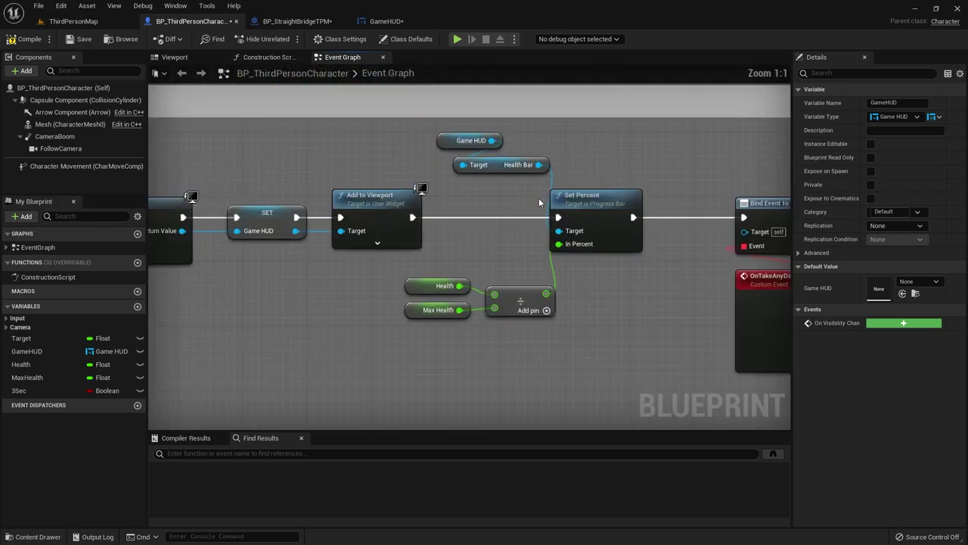
right_click_drag(154, 230, 352, 223)
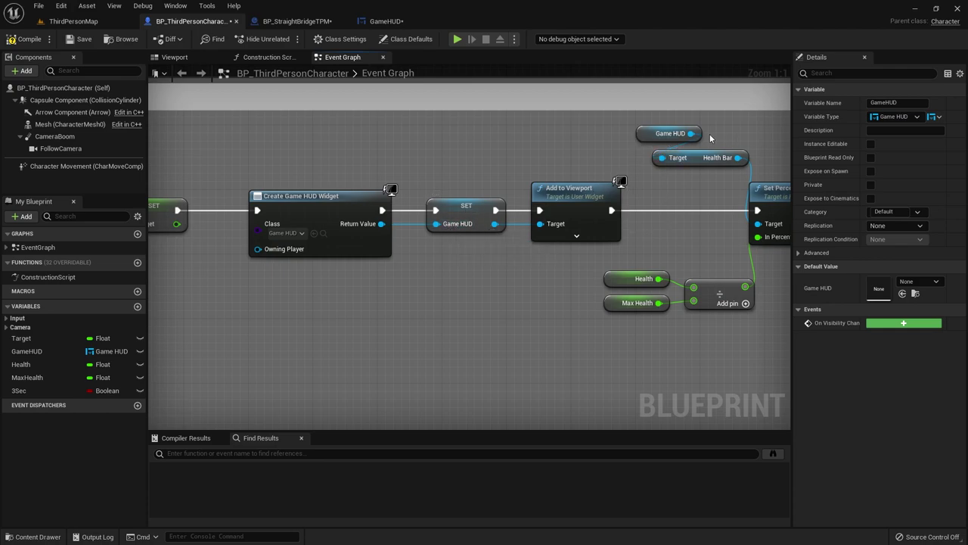
mouse_move(552, 303)
right_mouse_down()
mouse_move(440, 256)
mouse_move(471, 231)
right_mouse_up()
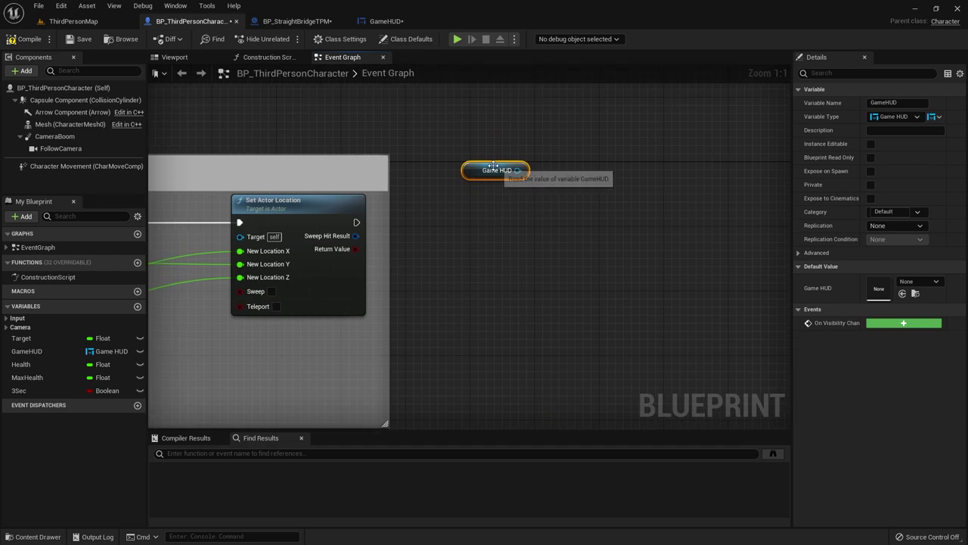
mouse_move(494, 172)
left_mouse_down()
mouse_move(470, 149)
mouse_move(498, 168)
mouse_move(487, 186)
left_mouse_up()
Step: Compile the GameHUD widget so BlinkTimer is reachable from the character graph
left_click(388, 21)
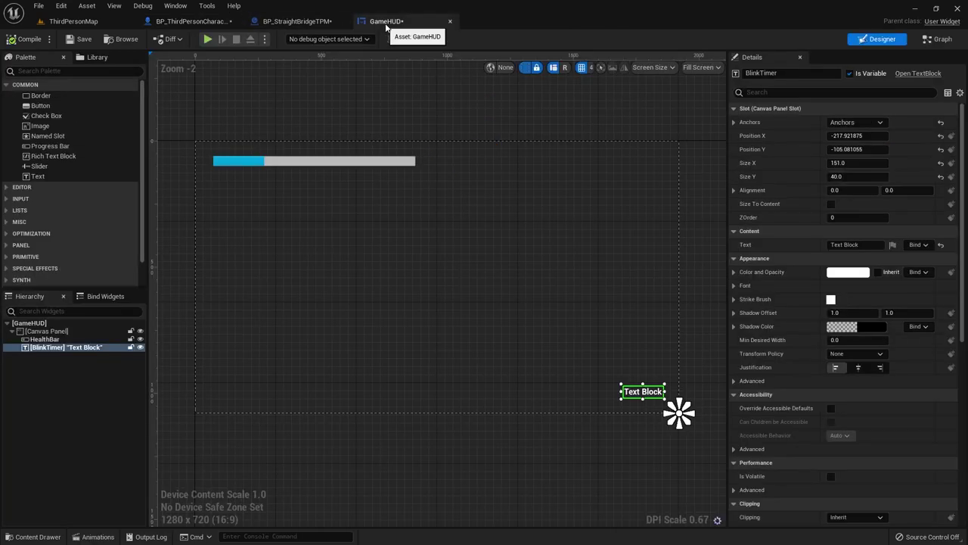
left_click(25, 43)
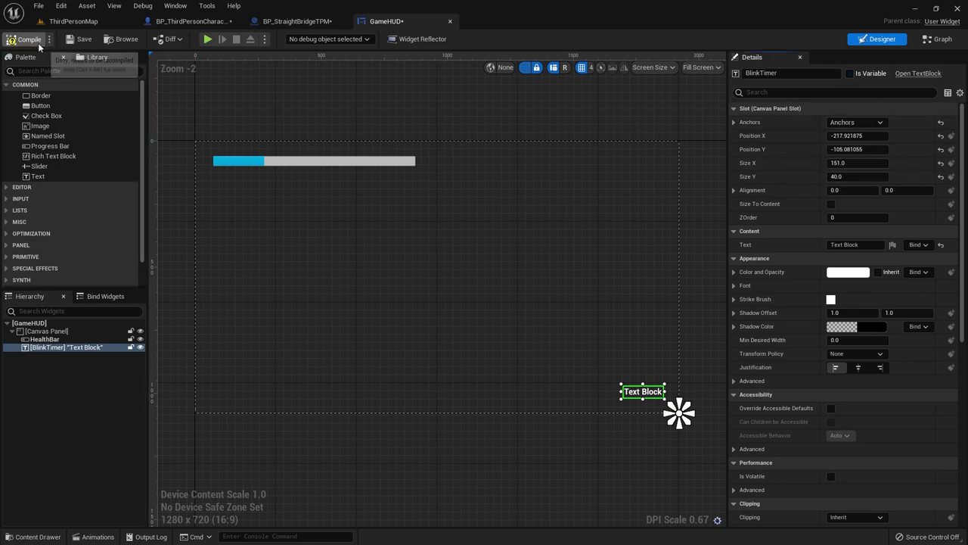
left_click(73, 21)
left_click(189, 21)
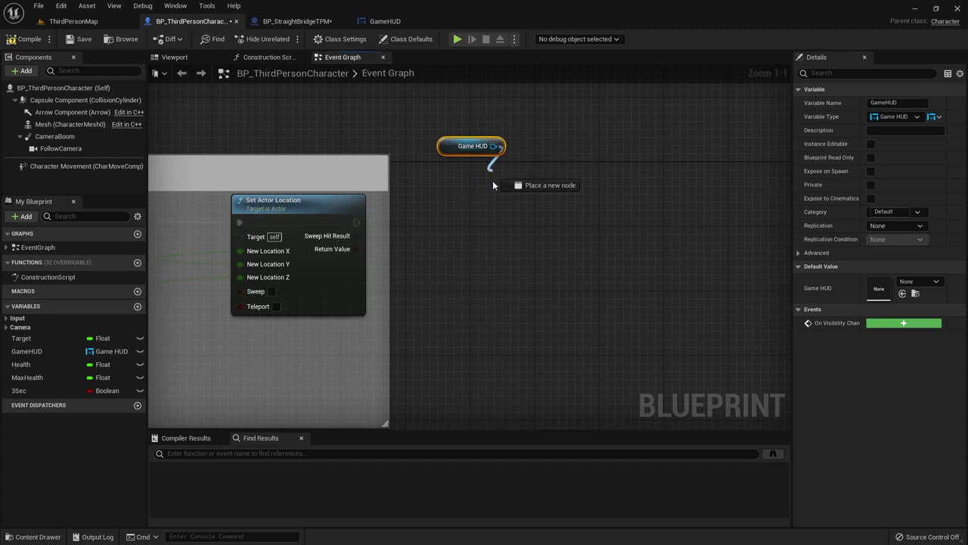
left_click_drag(493, 182, 495, 190)
type("blink")
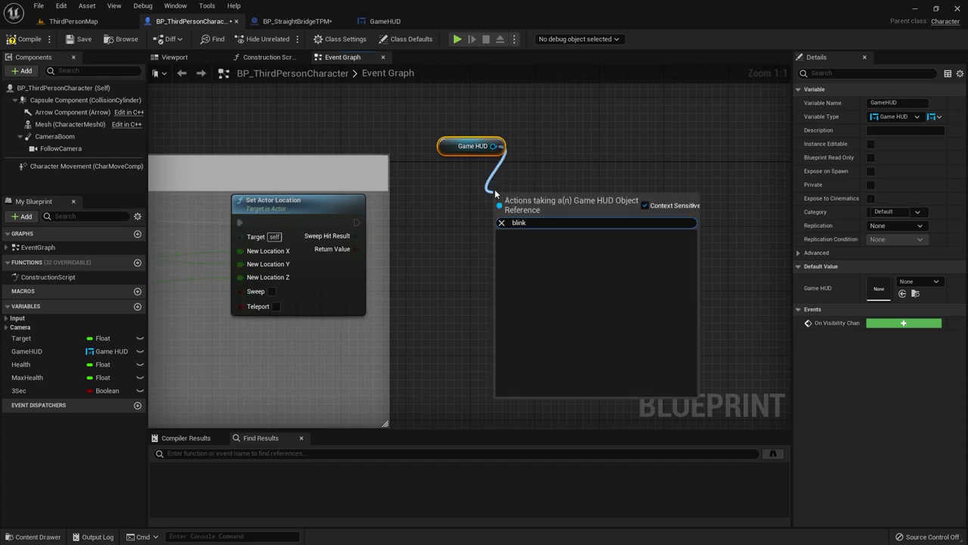
left_click(385, 21)
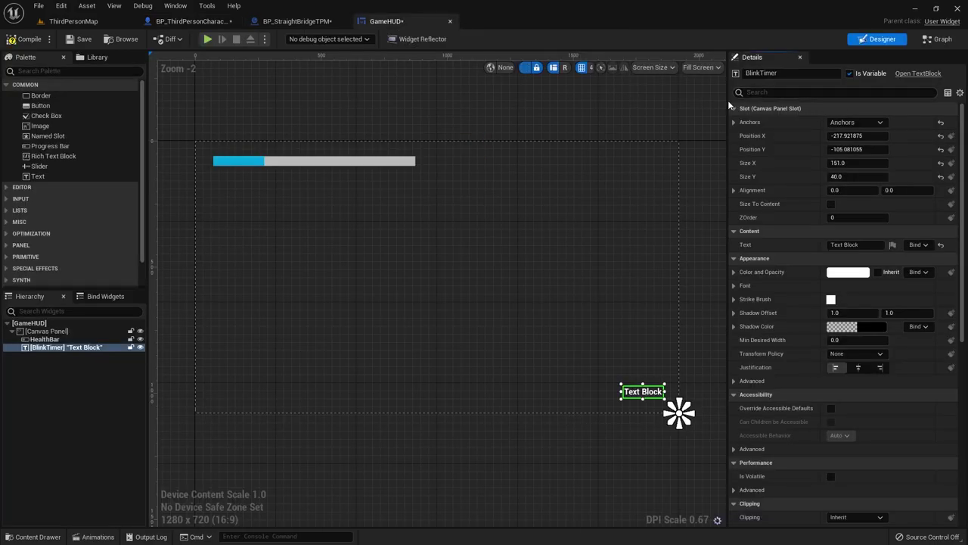
left_click(164, 19)
Step: Get Blink Timer from the Game HUD reference and place it below Game HUD
left_click_drag(496, 146, 490, 188)
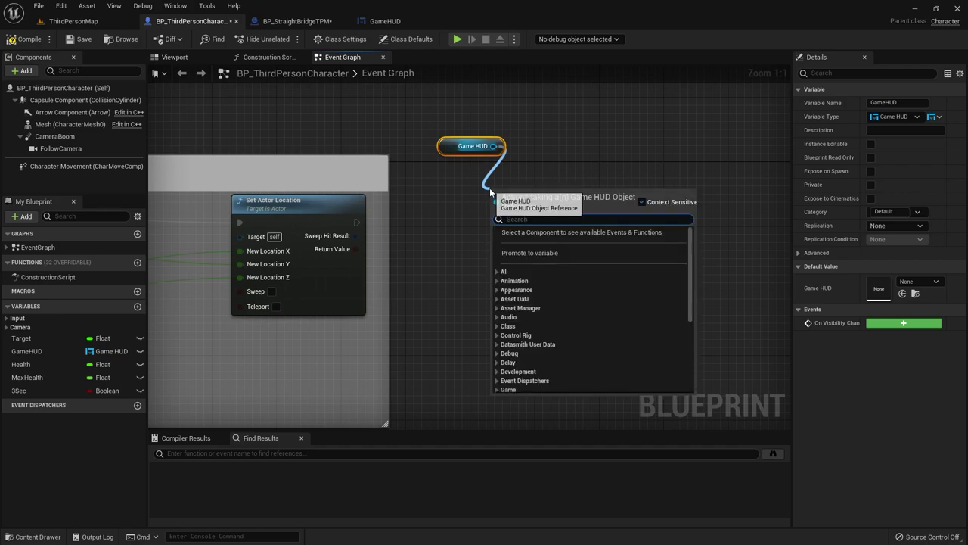
type("blink")
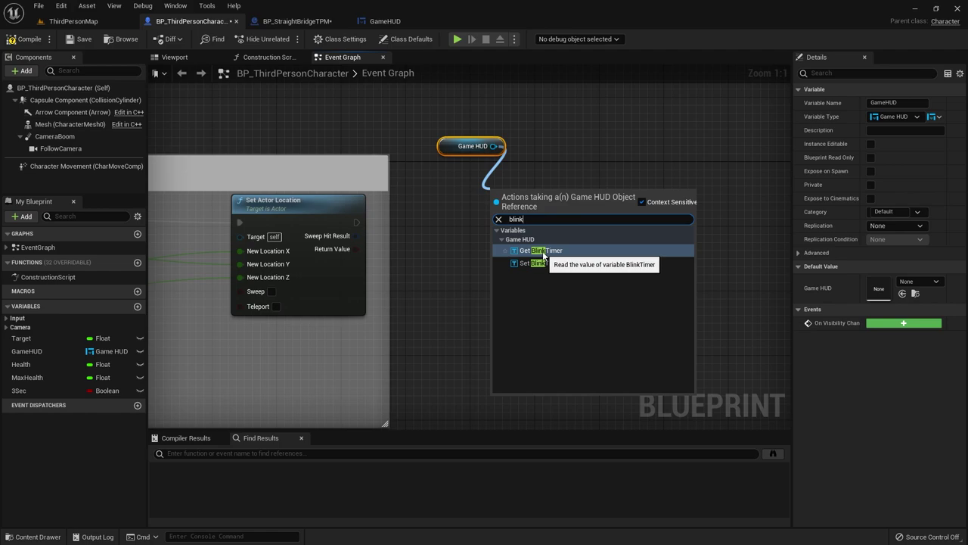
left_click(543, 252)
left_click_drag(521, 188, 492, 171)
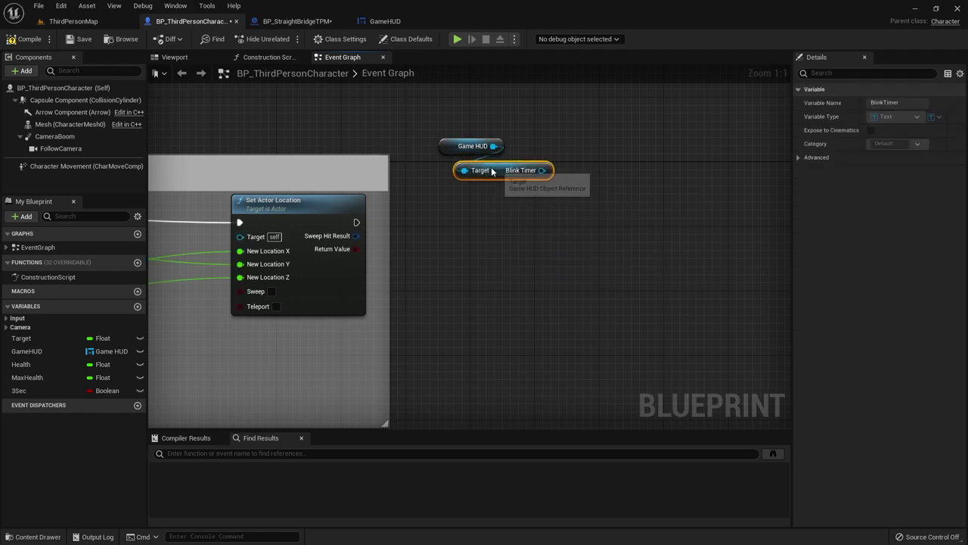
mouse_move(411, 114)
left_mouse_down()
mouse_move(521, 210)
mouse_move(506, 201)
left_mouse_up()
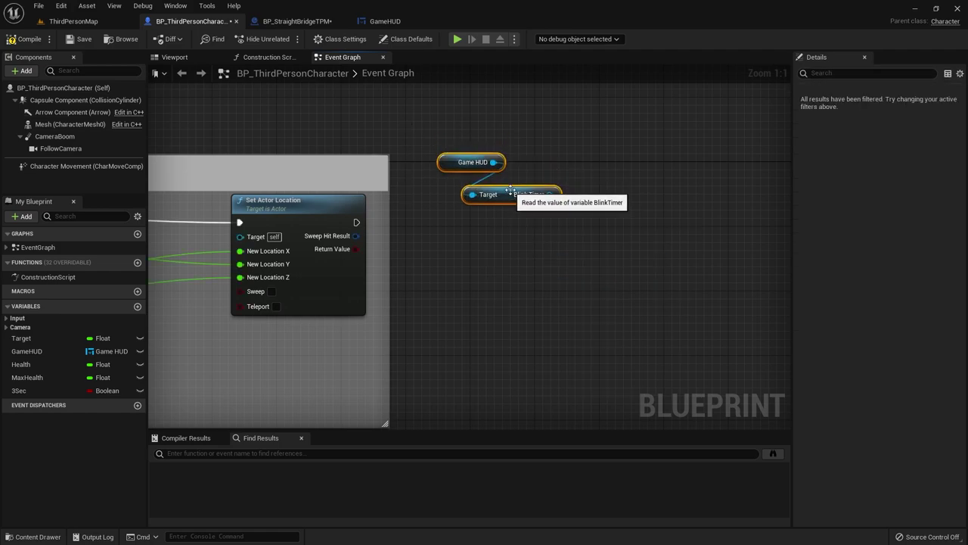
left_click(498, 259)
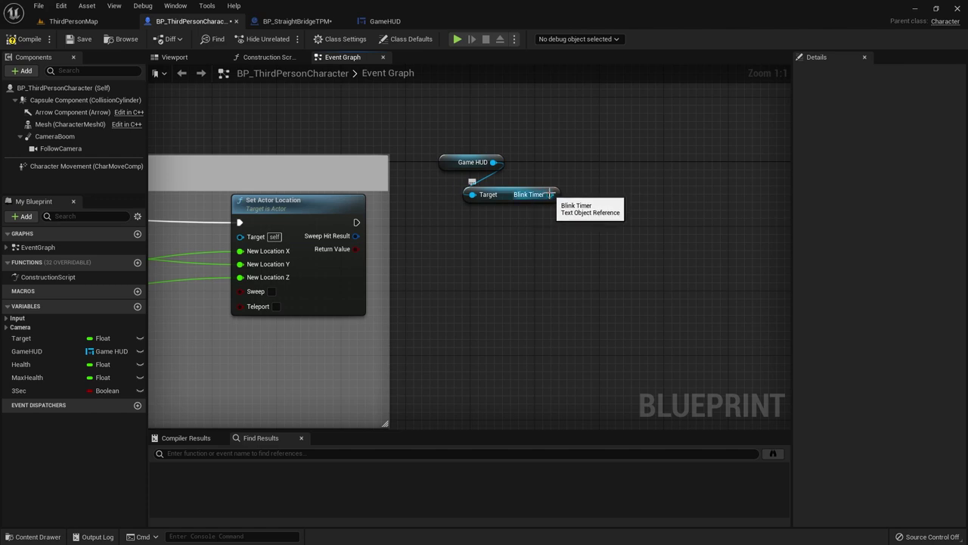
Step: Add a SetText (Text) node targeting the Blink Timer text
mouse_move(552, 195)
left_mouse_down()
mouse_move(562, 238)
mouse_move(558, 230)
left_mouse_up()
left_click(476, 223)
left_click(385, 21)
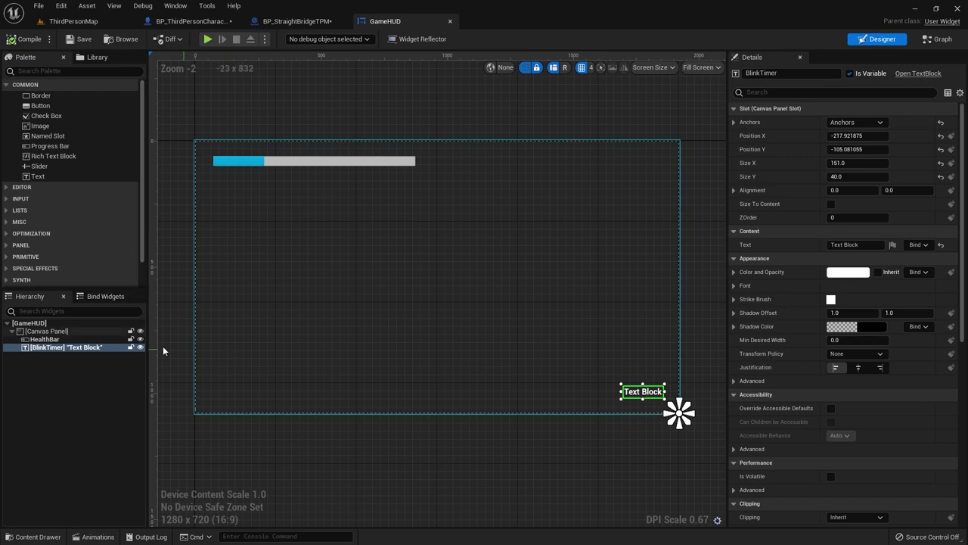
left_click(74, 21)
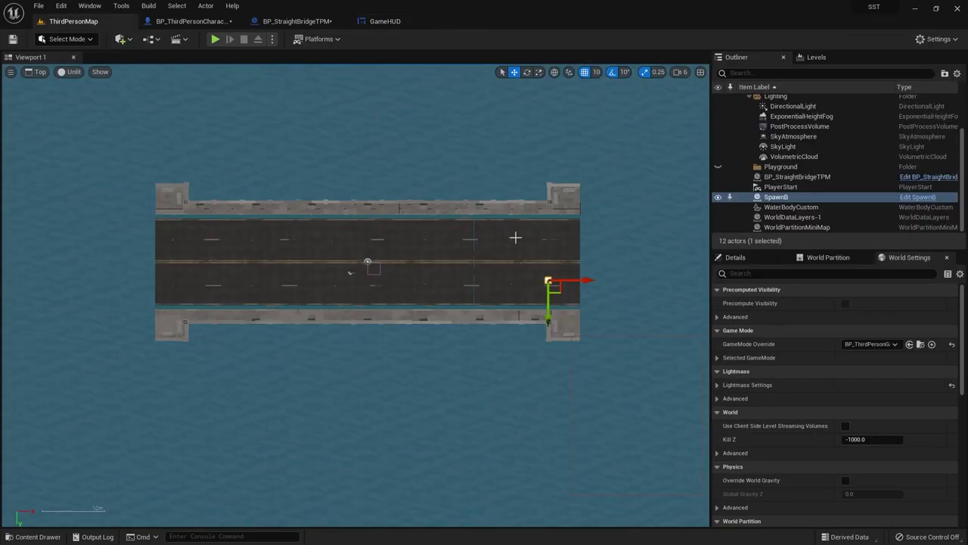
left_click(189, 21)
left_click_drag(551, 194, 568, 237)
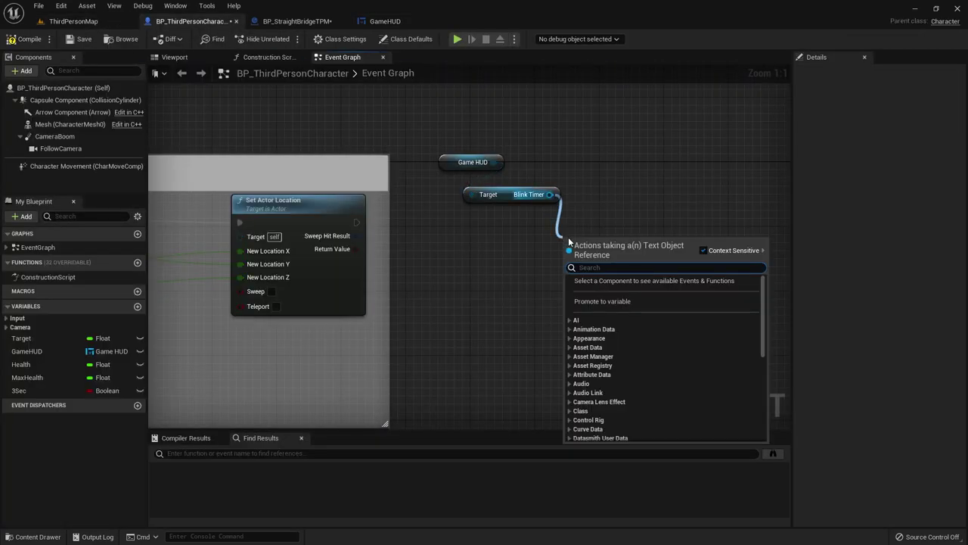
type("text")
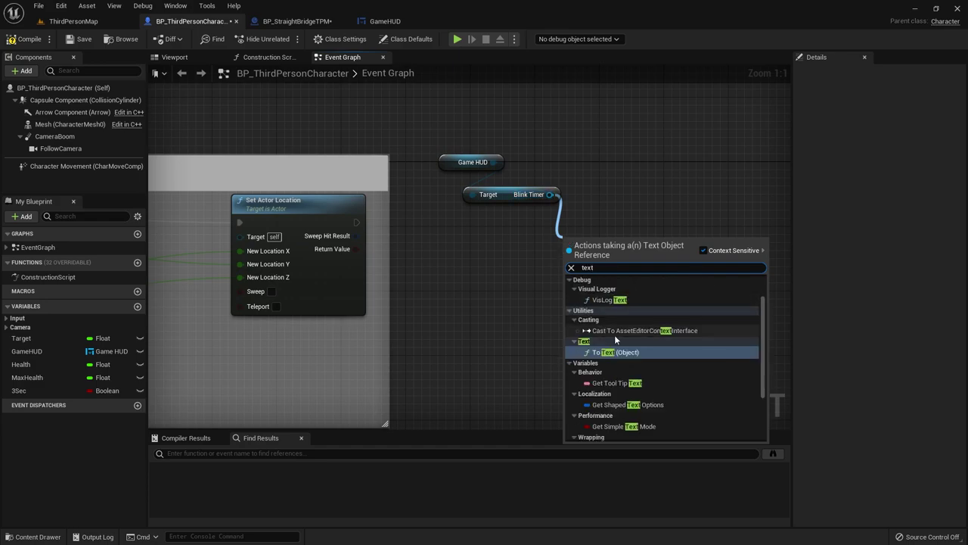
scroll(665, 333, "down", 5)
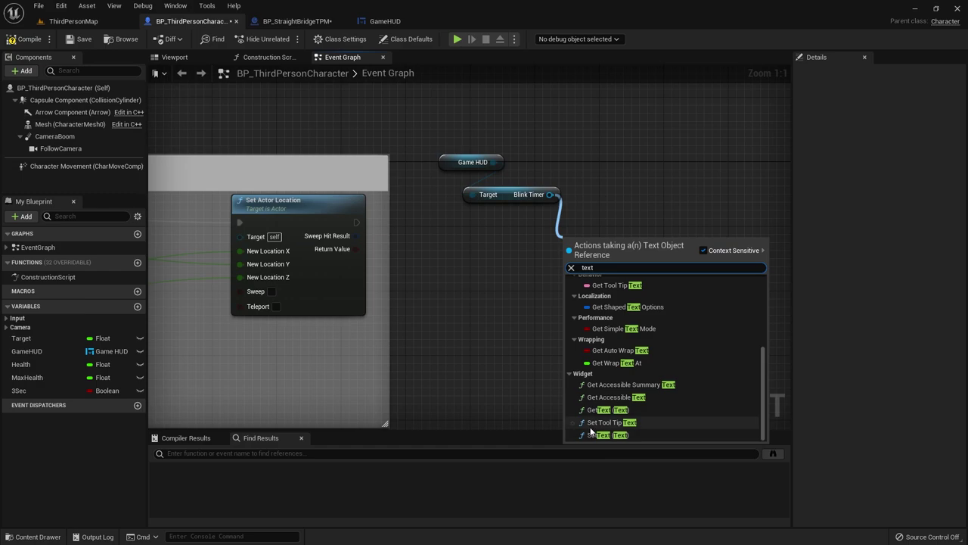
left_click(620, 438)
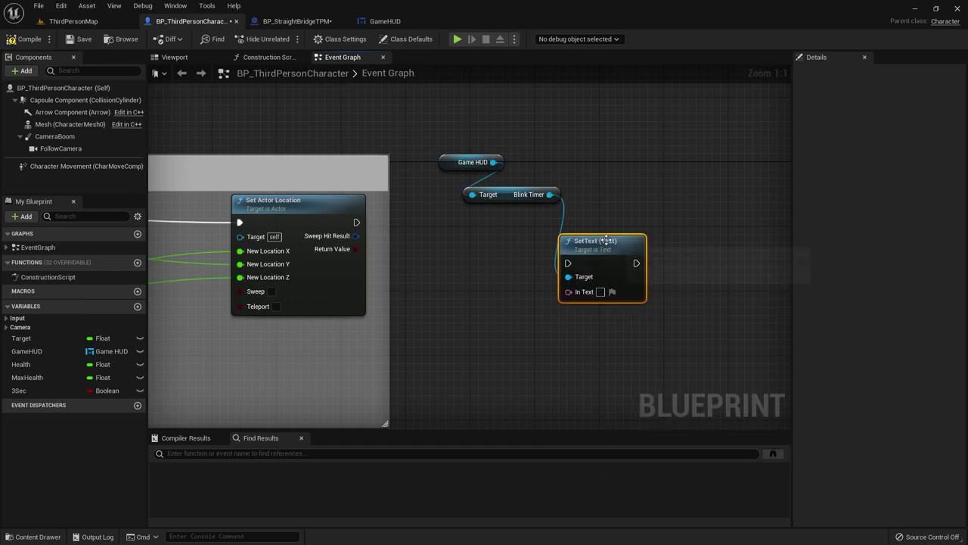
Step: Run SetText after Set Actor Location, line the nodes up, and compile the character blueprint
left_click_drag(354, 219, 561, 248)
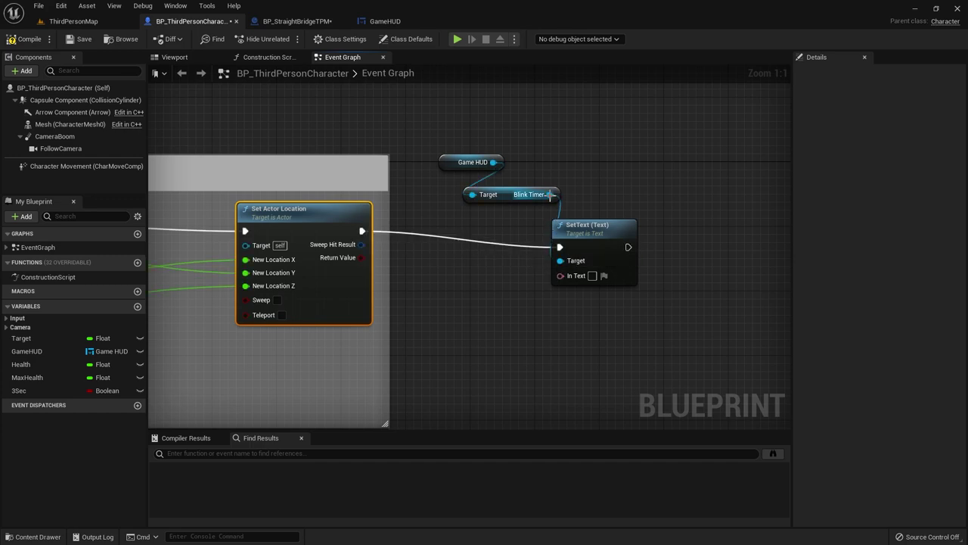
left_click_drag(529, 195, 513, 186)
left_click_drag(588, 224, 586, 209)
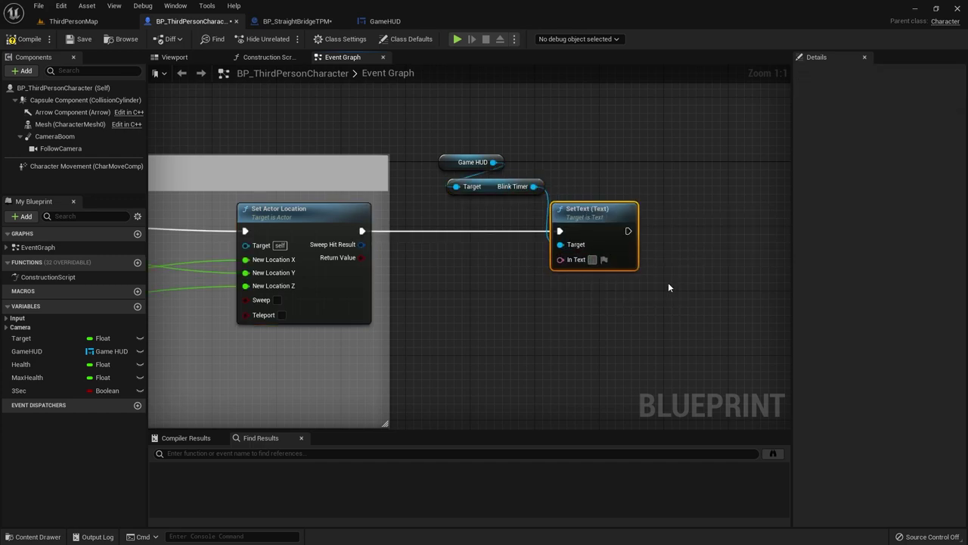
left_click(563, 287)
left_click(559, 231, "alt")
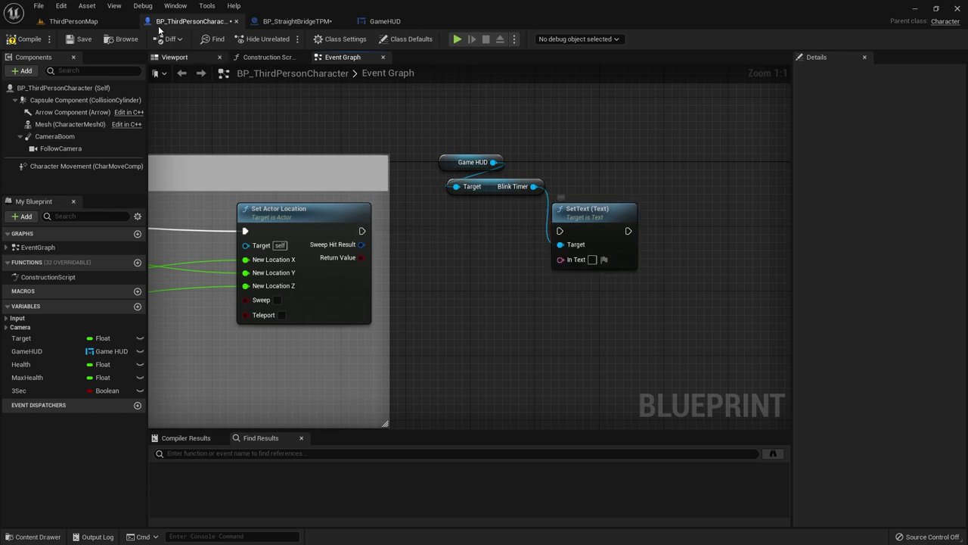
Step: Run a quick play test of ThirdPersonMap and stop it
left_click(74, 22)
key("alt+p")
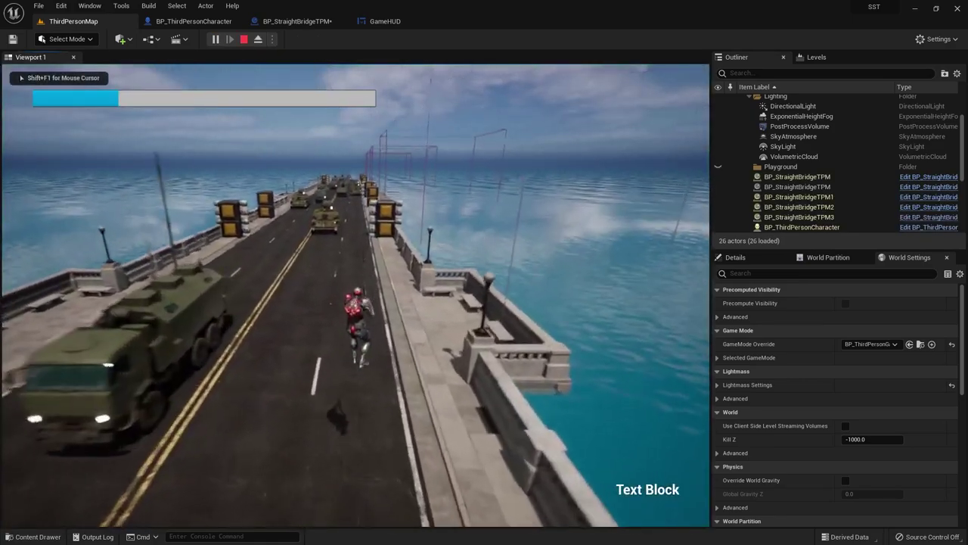
key("Escape")
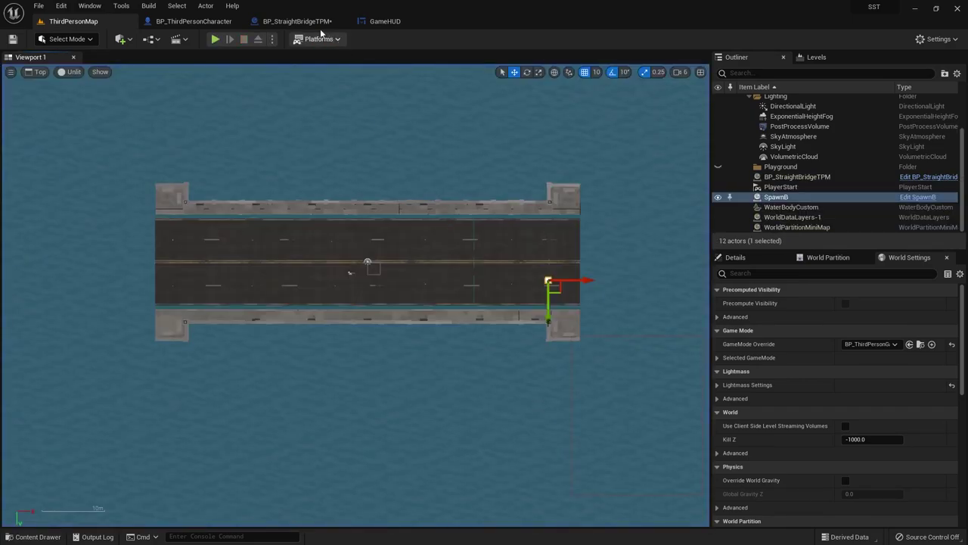
Step: Save the blueprint with SetText writing 'Blink', then replay to confirm Blink shows on the HUD
left_click(202, 21)
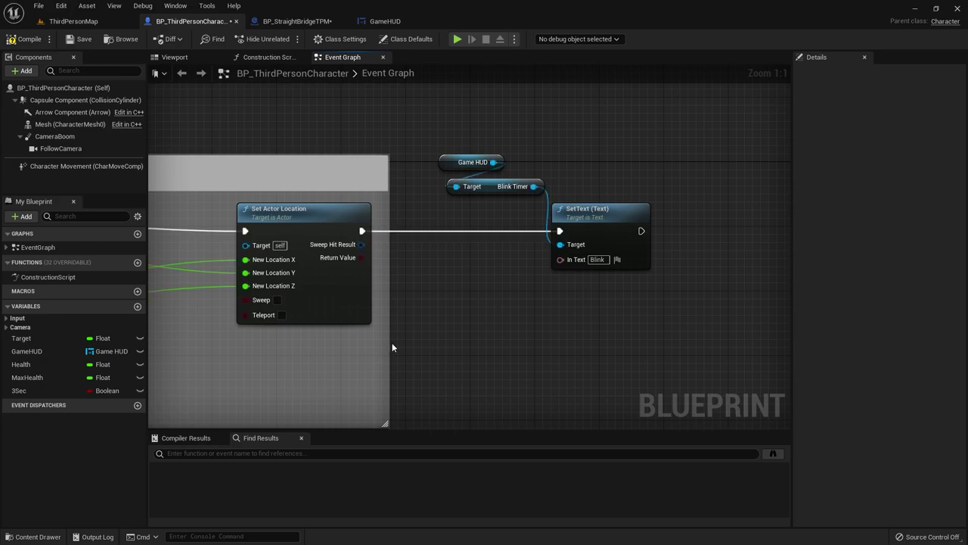
left_click(77, 41)
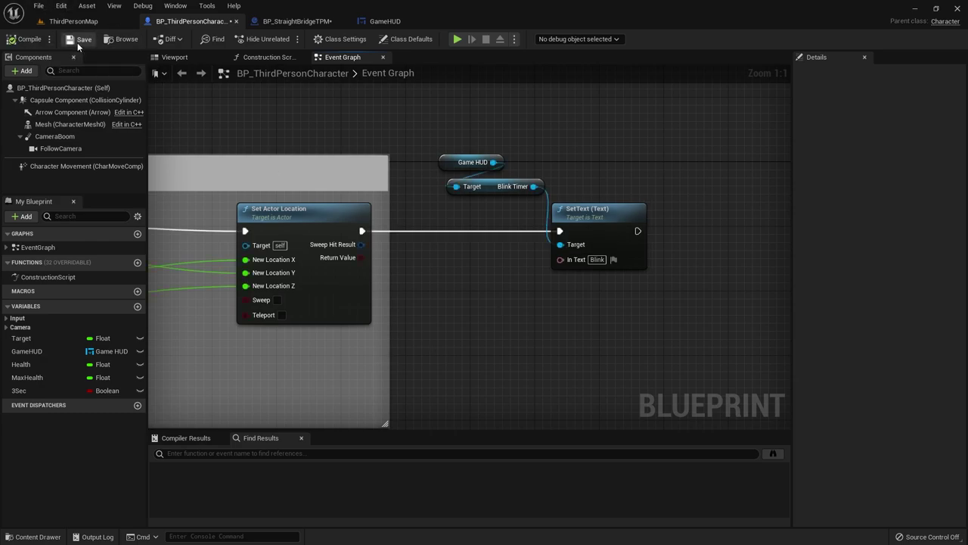
left_click(75, 22)
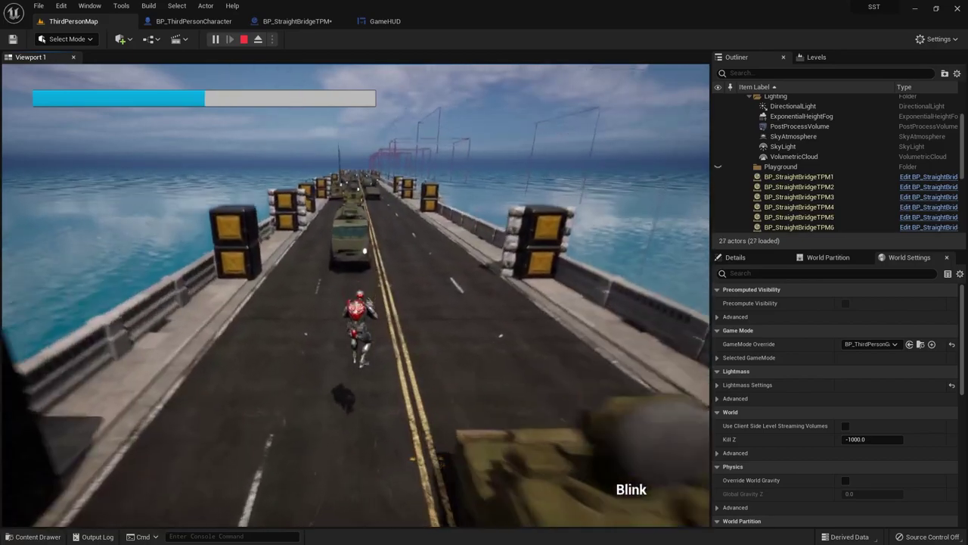
key("Escape")
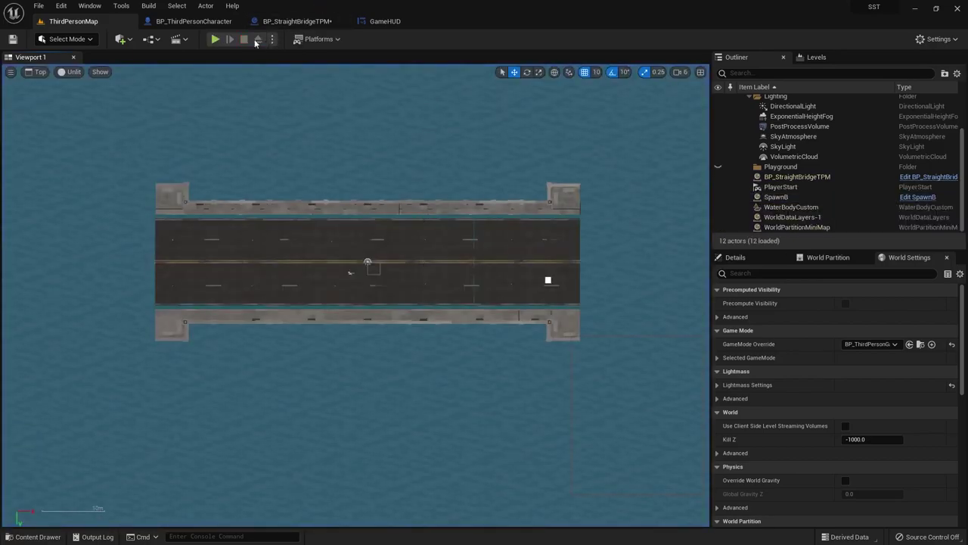
Step: Move the three HUD text-update nodes right to make room after Set Actor Location
left_click(209, 27)
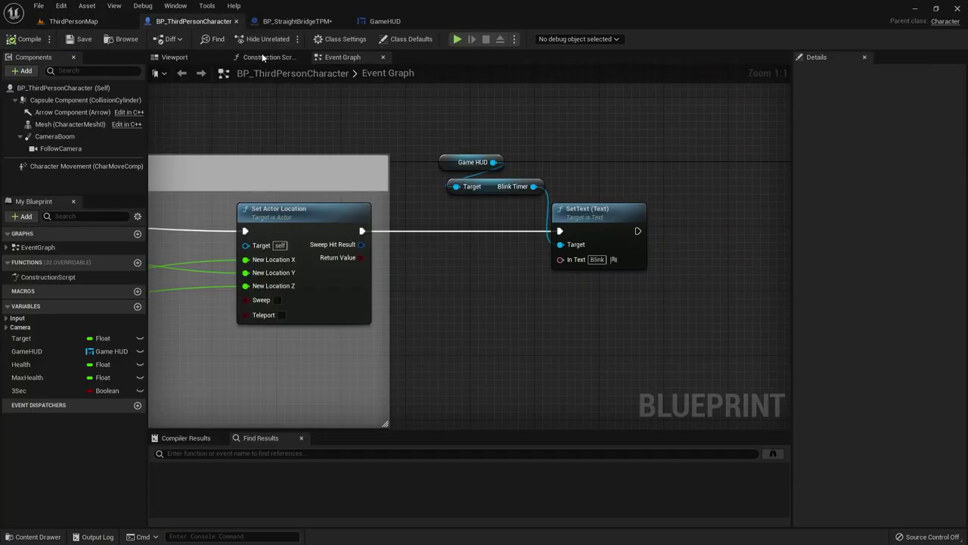
right_click_drag(490, 342, 456, 277)
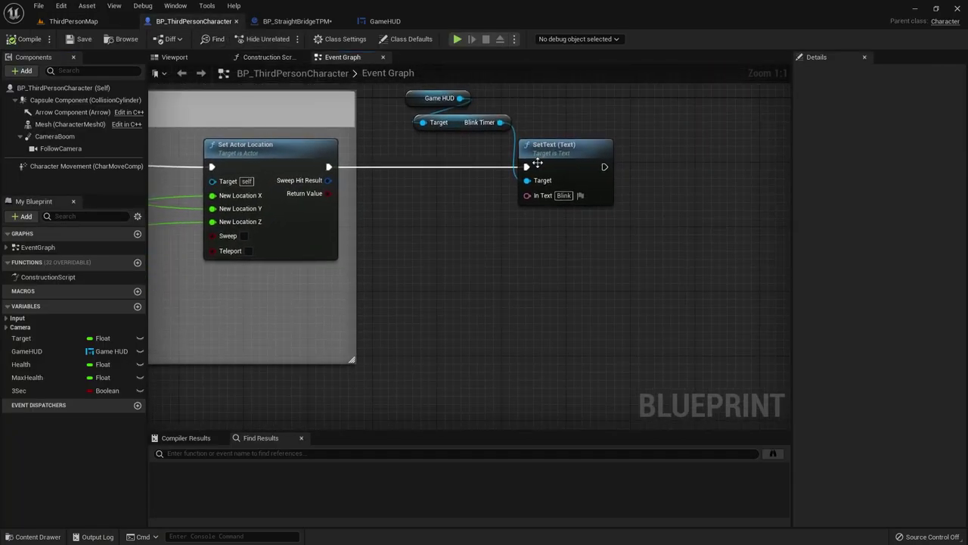
right_click_drag(491, 245, 469, 303)
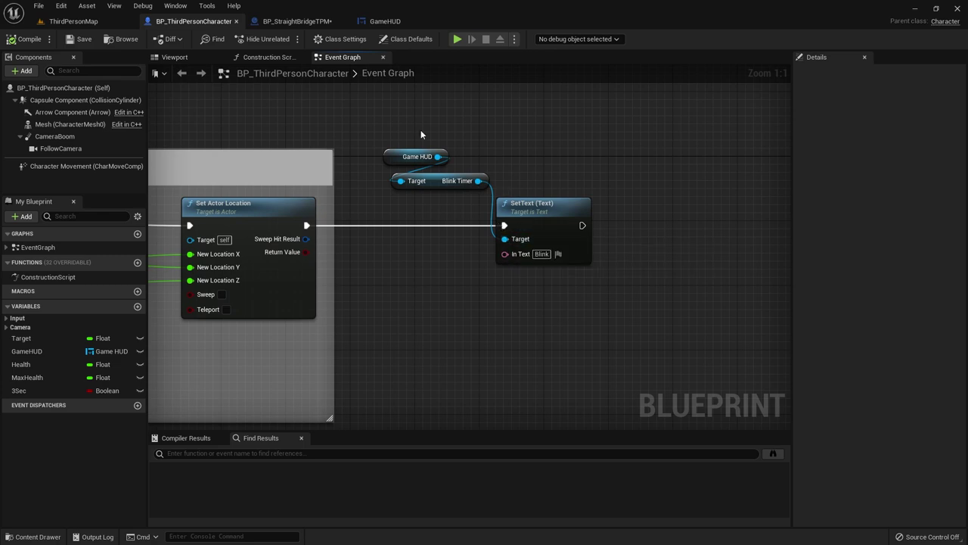
left_click_drag(364, 133, 556, 269)
left_click_drag(542, 209, 726, 211)
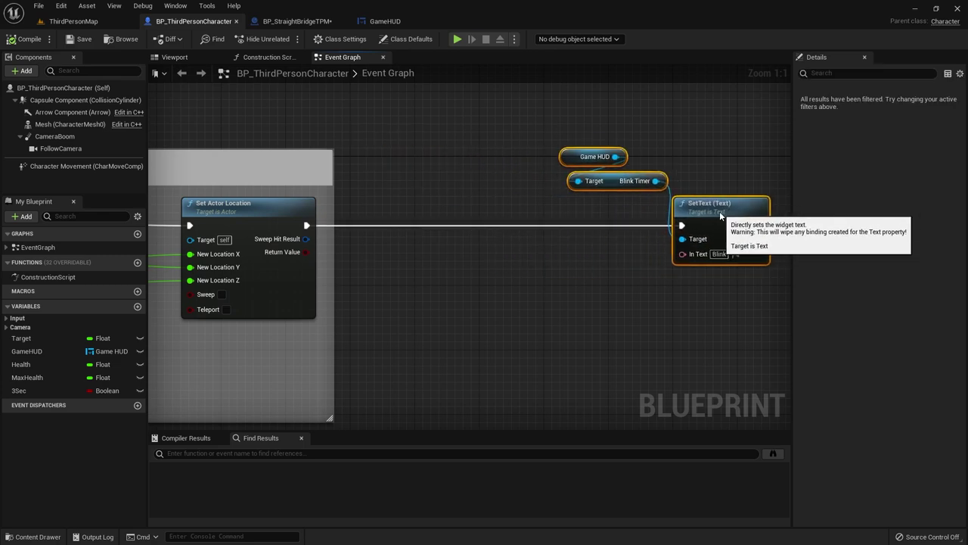
Step: Insert a Branch after Set Actor Location and add a 3Sec getter beside it
mouse_move(307, 225)
left_mouse_down()
mouse_move(427, 233)
mouse_move(413, 227)
left_mouse_up()
type("branc")
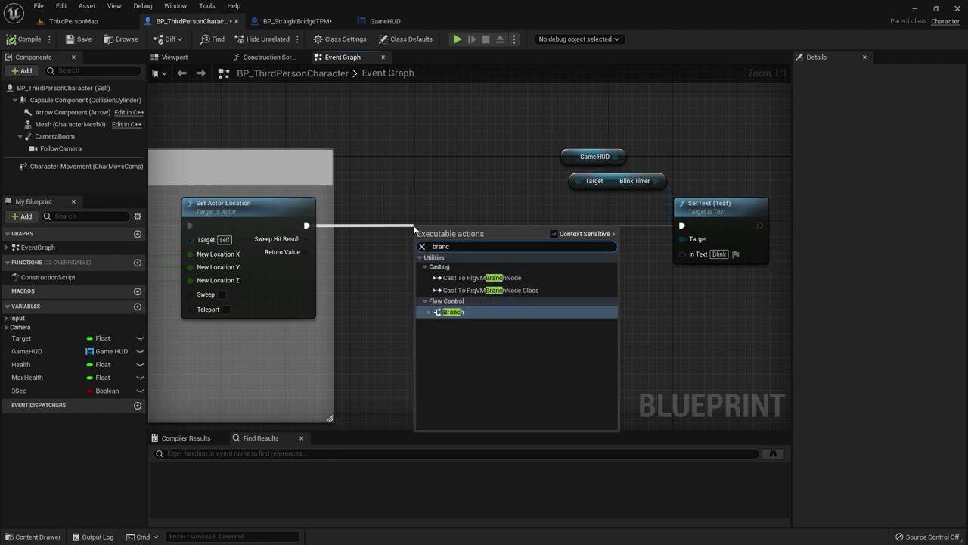
key("Return")
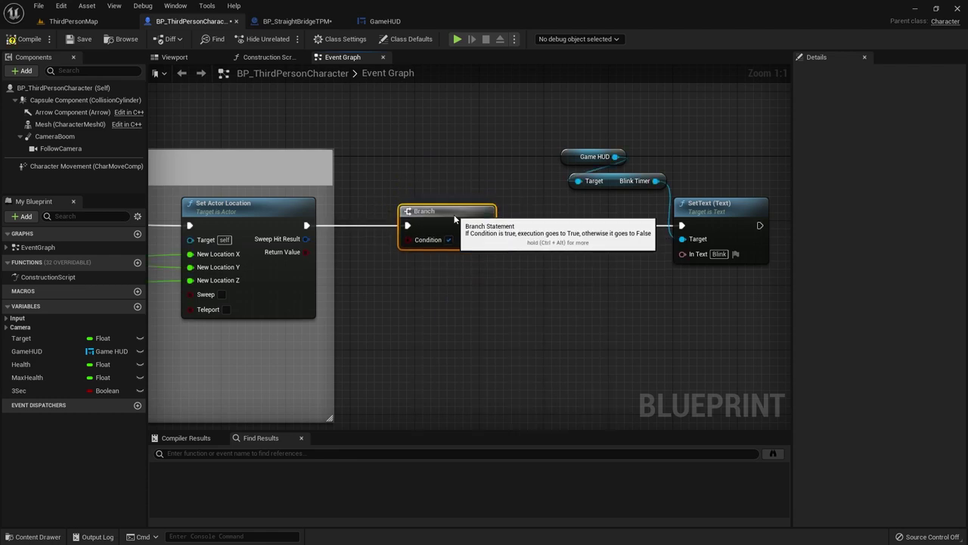
left_click_drag(68, 393, 419, 270, "ctrl")
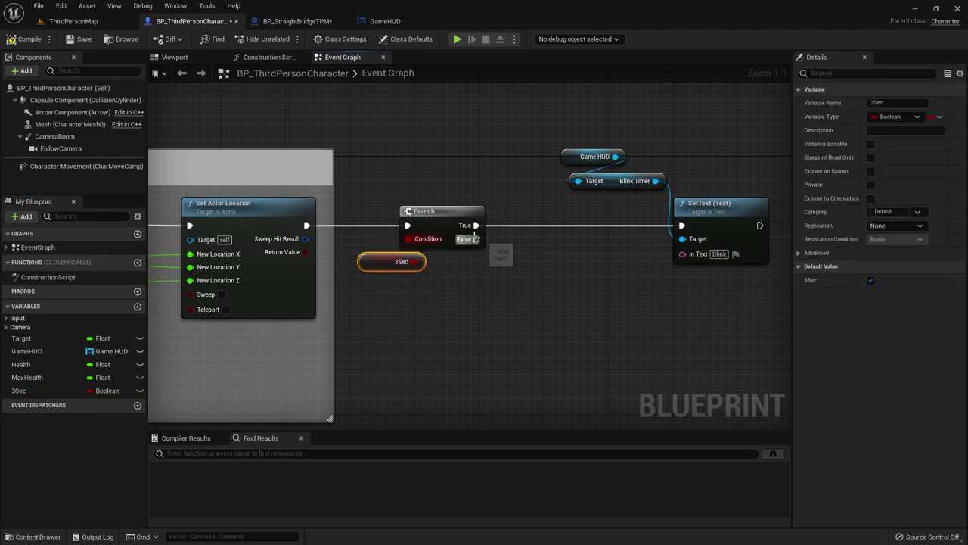
Step: Copy and paste the three HUD text-update nodes to make a duplicate set
left_click_drag(475, 239, 662, 325)
left_click(593, 111)
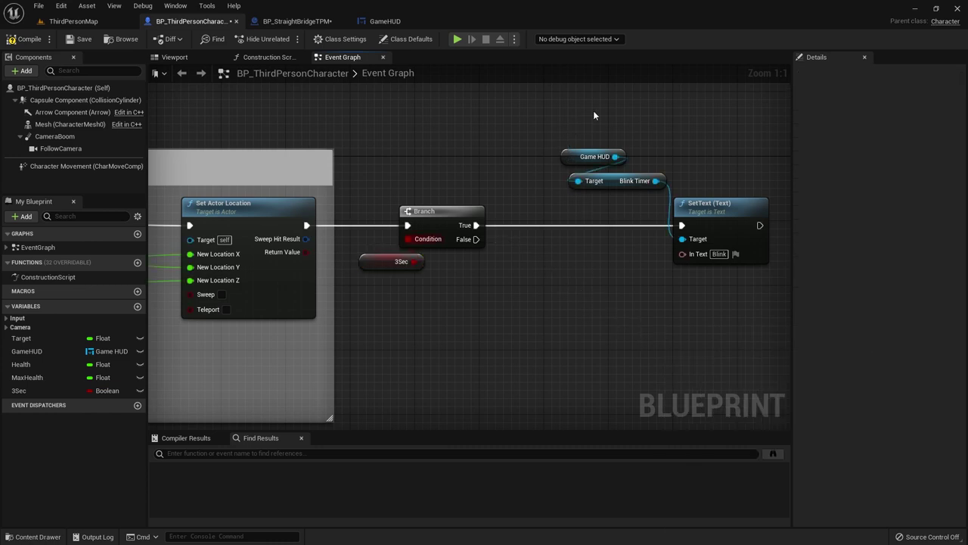
left_click_drag(594, 112, 709, 289)
key("ctrl+c")
key("ctrl+v")
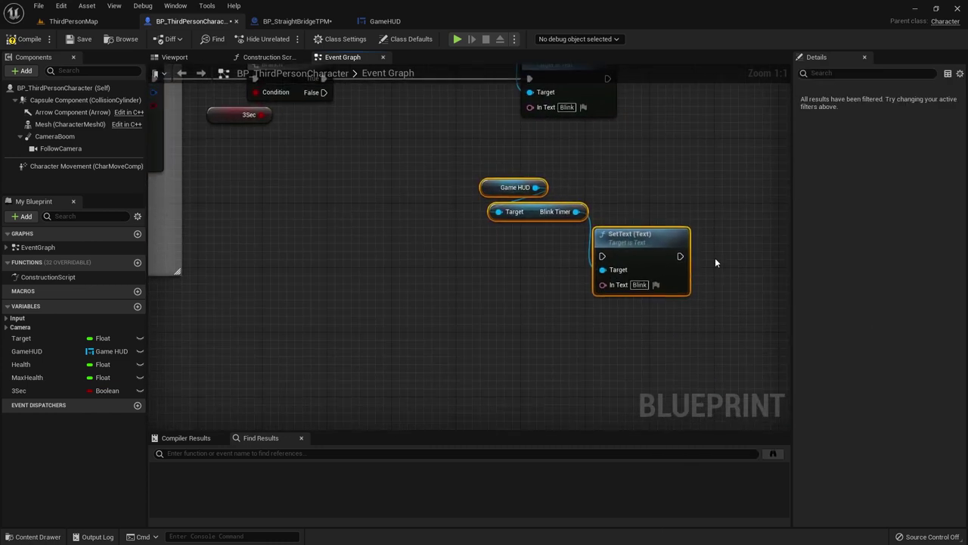
Step: Arrange the pasted Game HUD and Blink Timer getters above the lower SetText node
right_click_drag(570, 223, 596, 309)
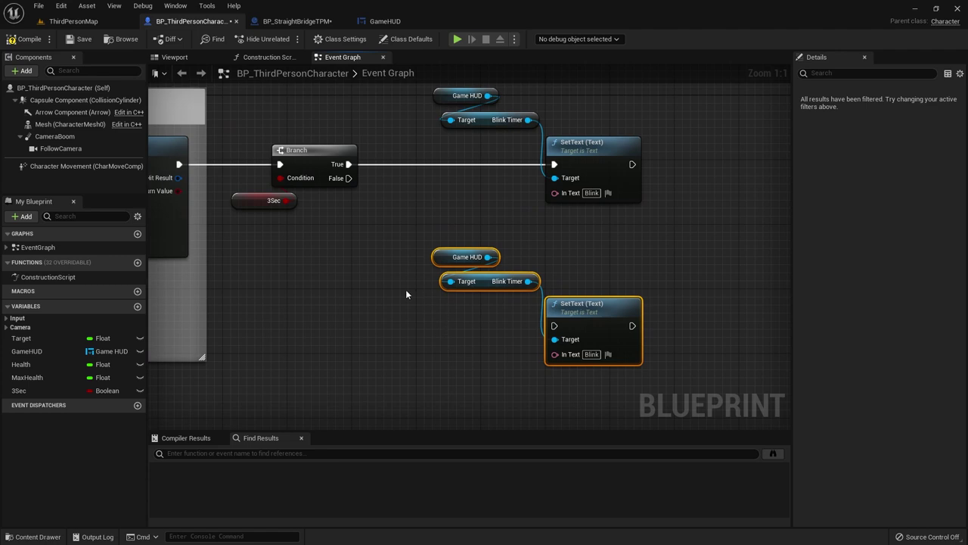
left_click_drag(438, 215, 493, 275)
mouse_move(426, 240)
left_mouse_down()
mouse_move(530, 294)
mouse_move(576, 282)
left_mouse_up()
left_click(425, 200)
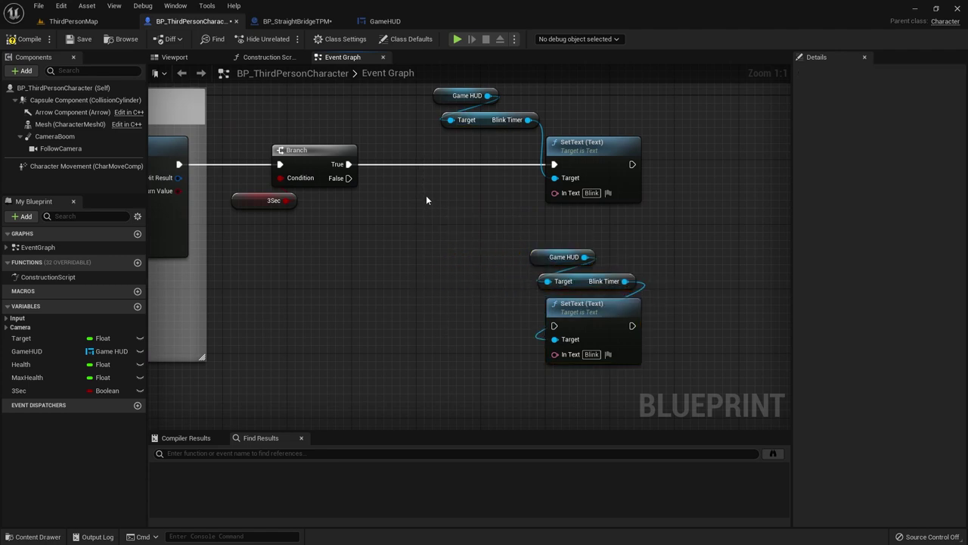
mouse_move(420, 101)
left_mouse_down()
mouse_move(477, 122)
mouse_move(589, 119)
left_mouse_up()
left_click(481, 113)
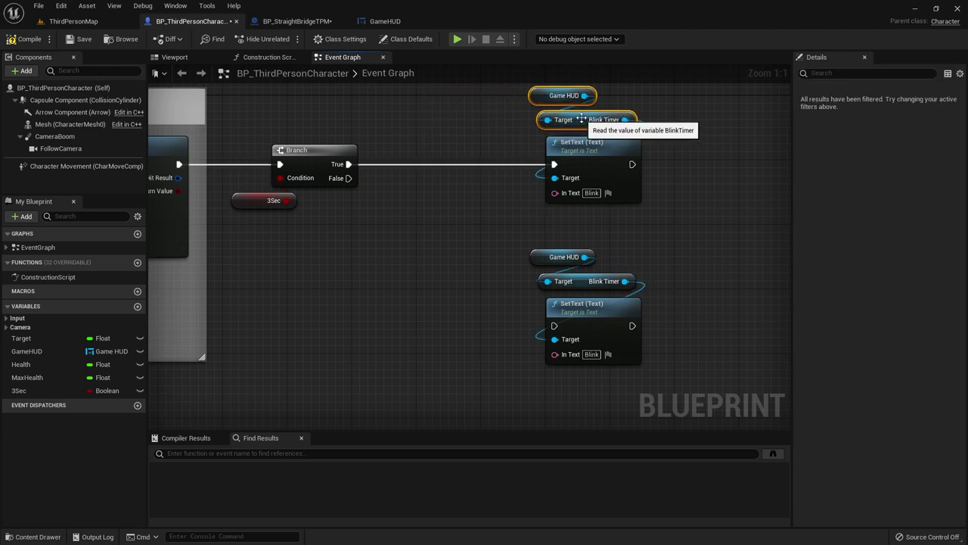
Step: Connect Branch False to the lower SetText and set its In Text to 3
left_click(456, 176)
left_click_drag(348, 178, 554, 326)
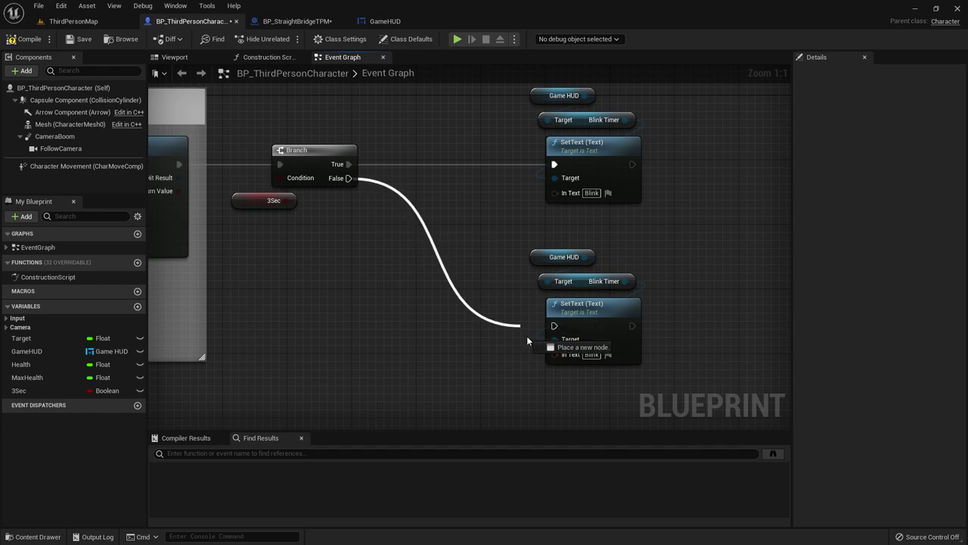
type("3")
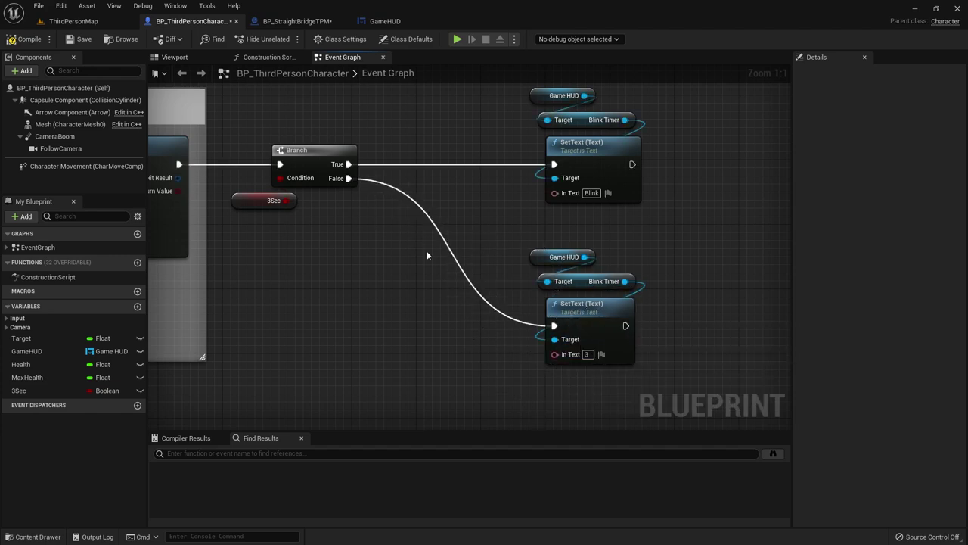
Step: Save the blueprint and start a play test of ThirdPersonMap
left_click(78, 40)
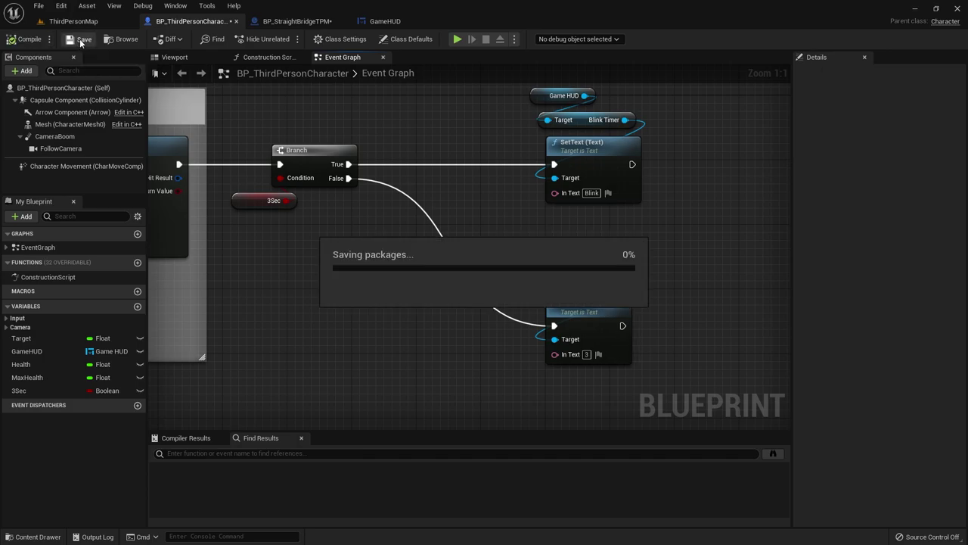
left_click(121, 22)
left_click(215, 38)
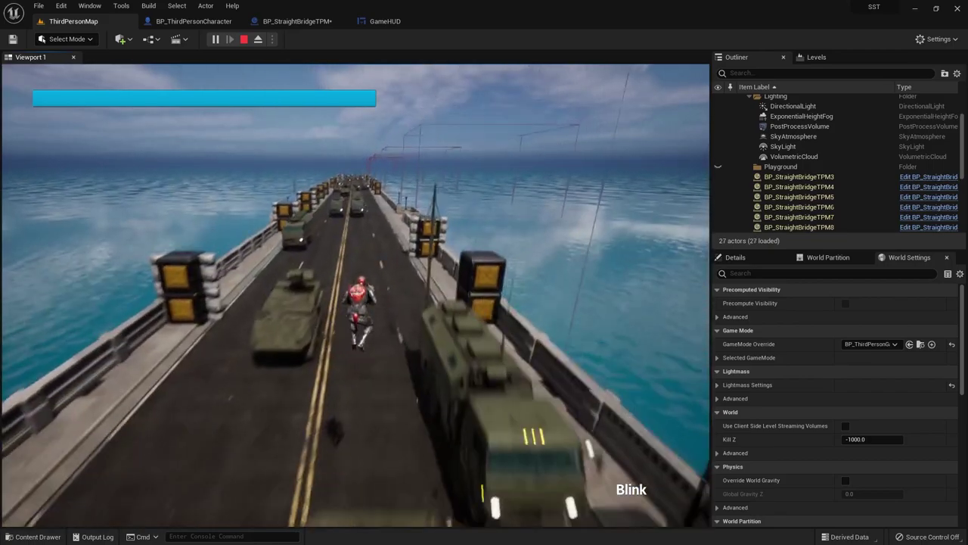
Step: Stop the play session and go back to BP_ThirdPersonCharacter's event graph
key("Escape")
left_click(194, 21)
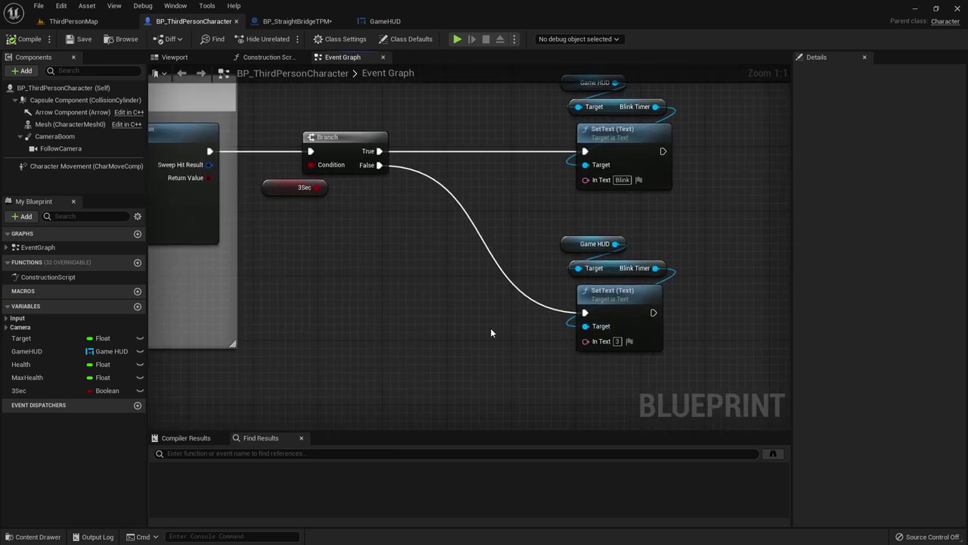
Step: Create a new Integer variable named Timer
left_click(138, 306)
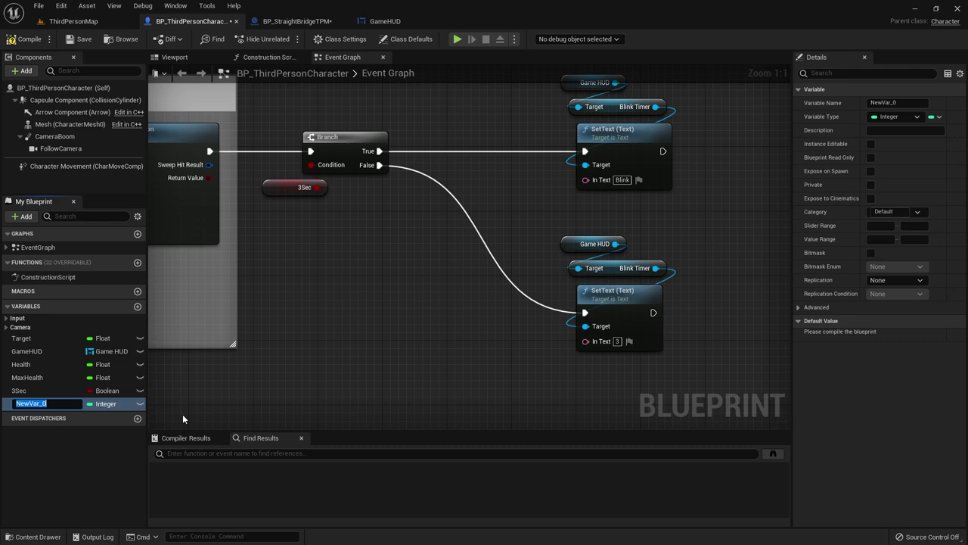
type("Timer")
key("Return")
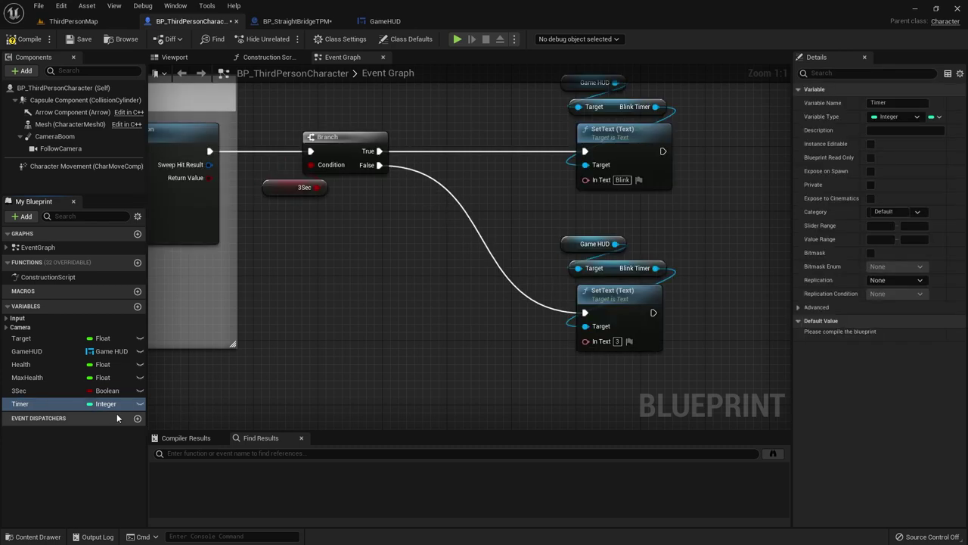
left_click(106, 404)
left_click(113, 209)
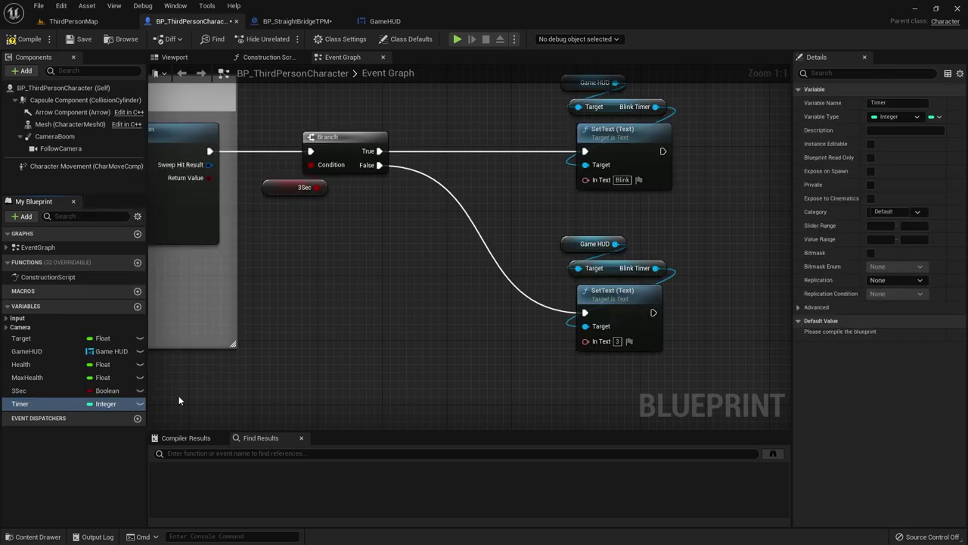
Step: Feed Timer minus 1 through To Text (Integer) into the lower SetText's In Text
left_click_drag(15, 404, 365, 312)
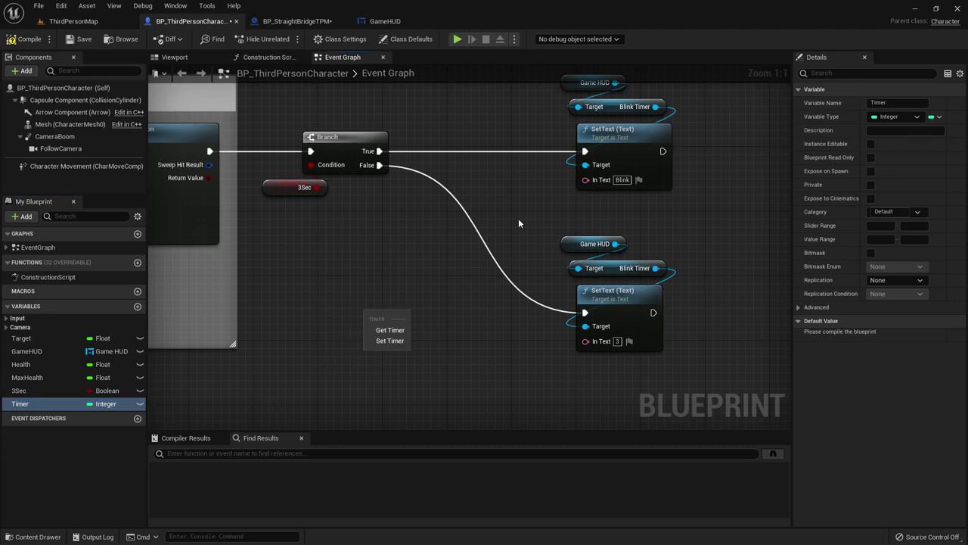
left_click(390, 330)
right_click_drag(396, 338, 353, 333)
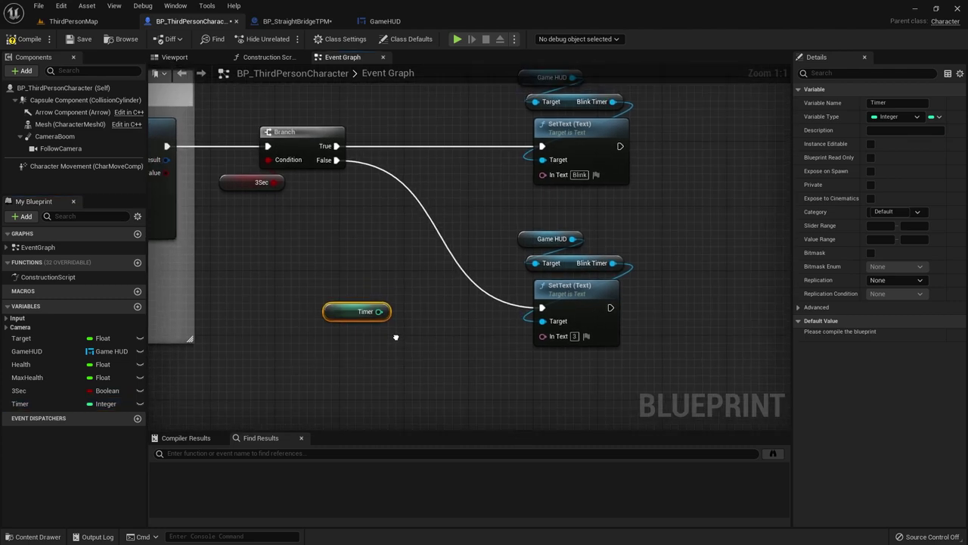
left_click_drag(379, 311, 367, 337)
type("-")
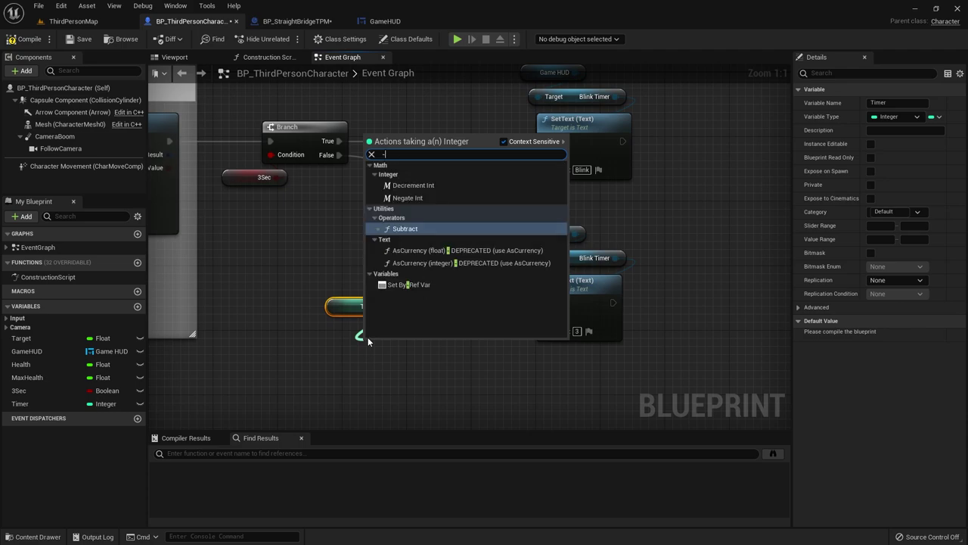
left_click(404, 229)
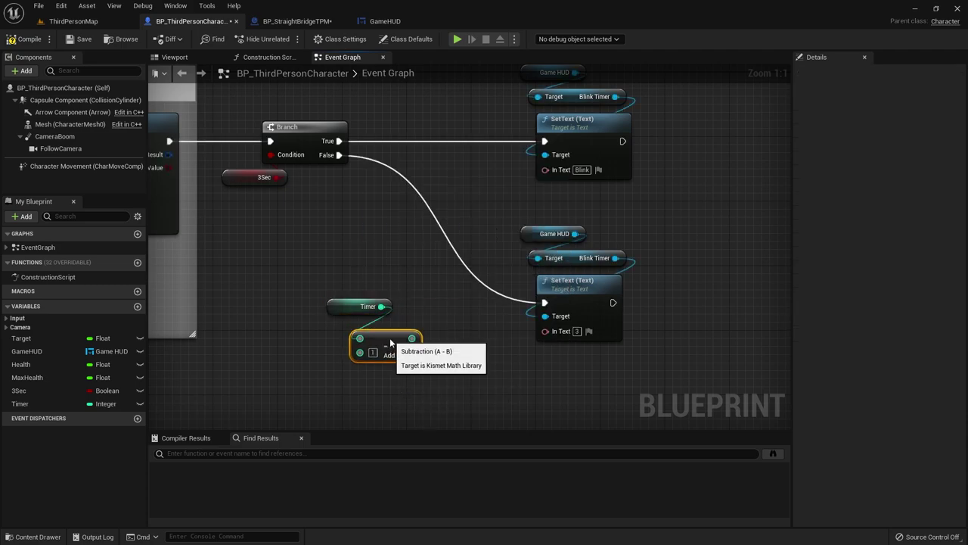
left_click_drag(424, 363, 345, 318)
mouse_move(404, 339)
left_mouse_down()
mouse_move(320, 313)
mouse_move(546, 330)
left_mouse_up()
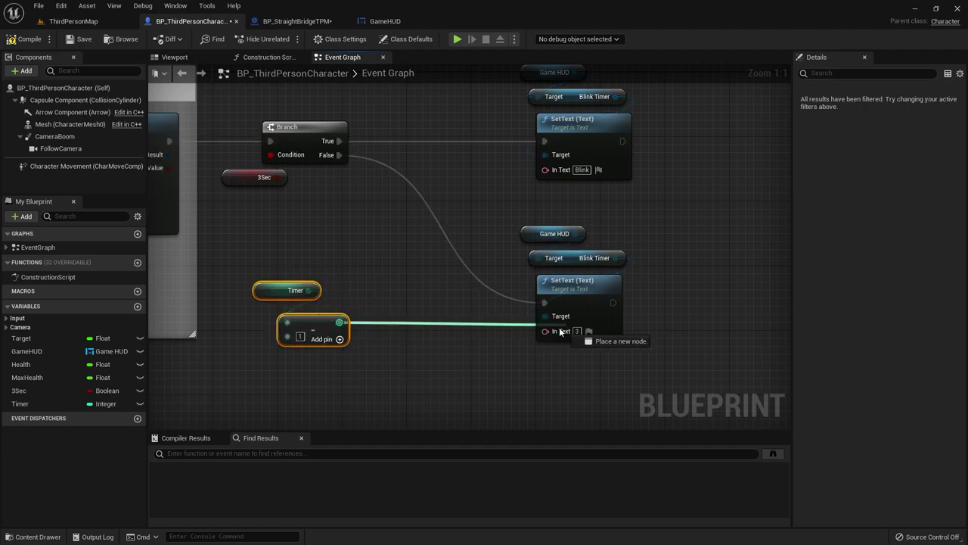
left_click_drag(440, 300, 433, 325)
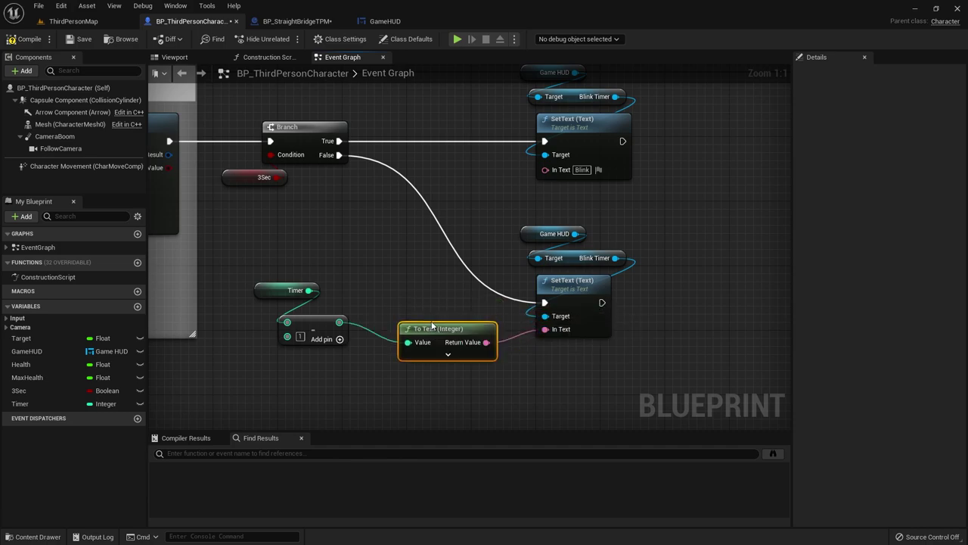
left_click(277, 295)
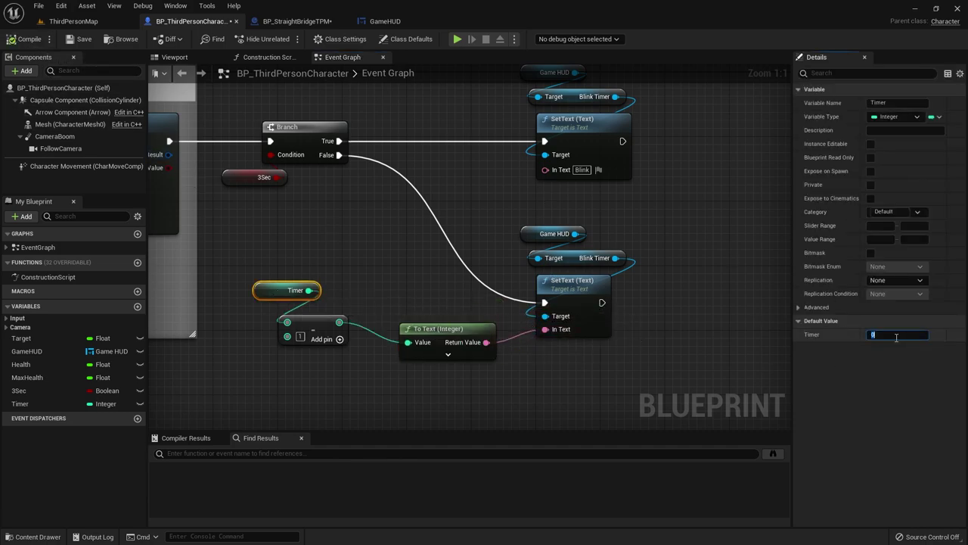
Step: Compile and play-test to see the HUD show 2, then return to the event graph
left_click(555, 348)
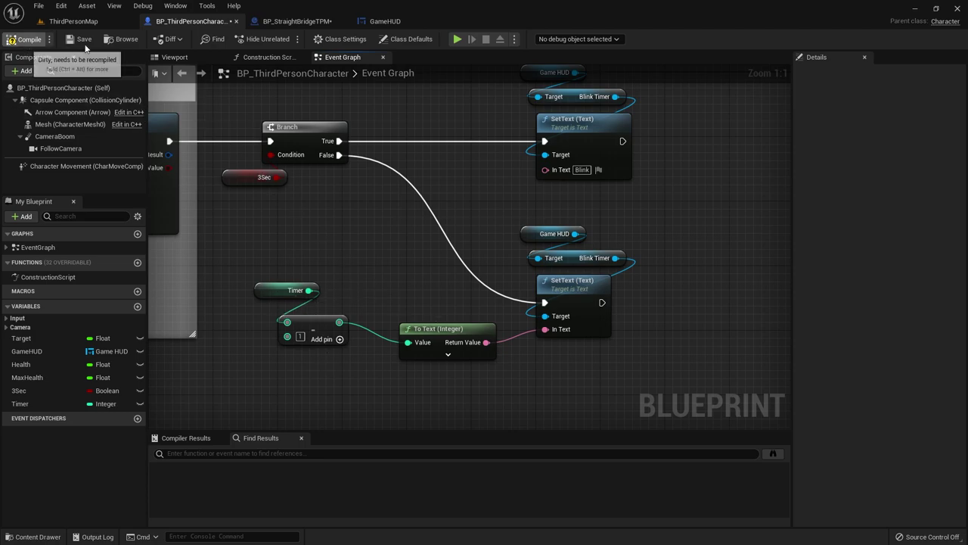
left_click(85, 22)
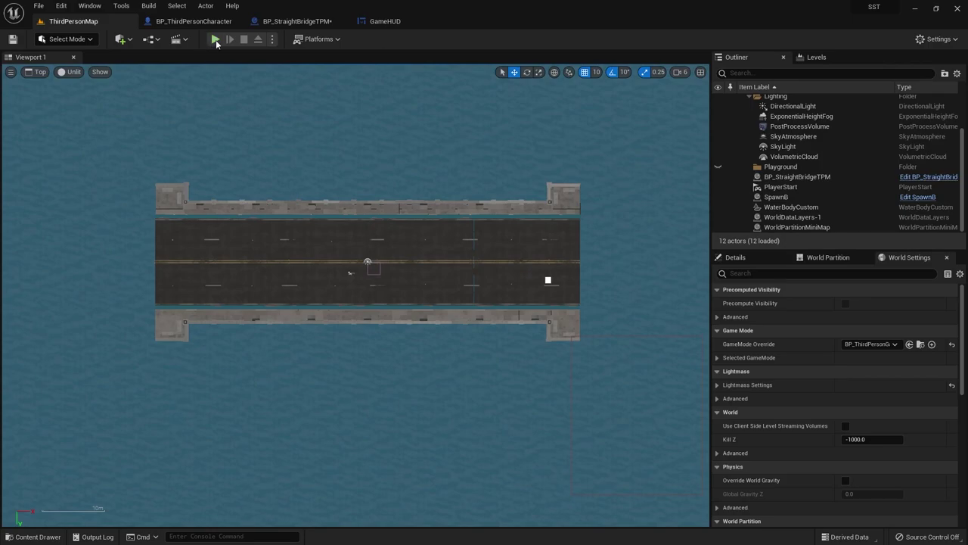
left_click(215, 39)
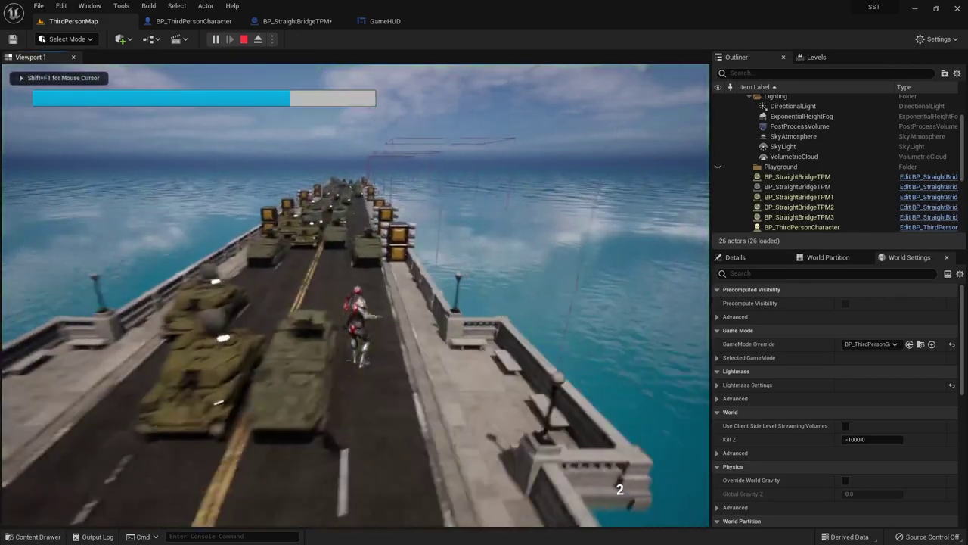
key("Escape")
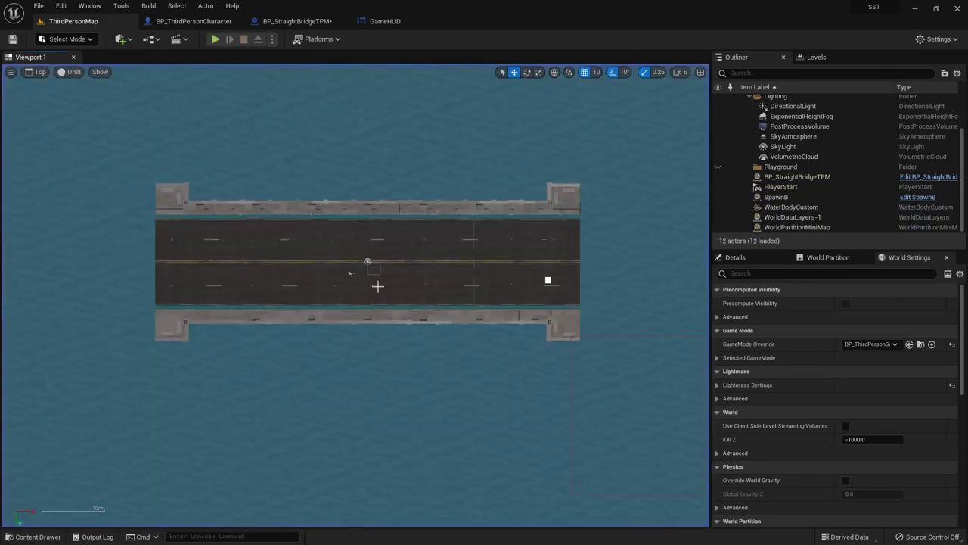
left_click(193, 21)
Step: Add a Delay node with Duration 1.0 right after the lower countdown SetText
left_click_drag(456, 326, 455, 310)
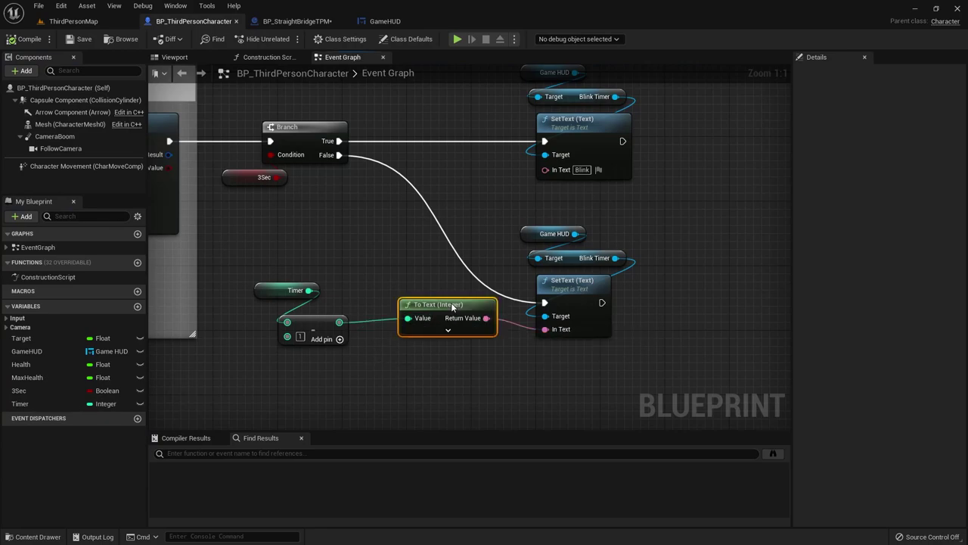
left_click(273, 291)
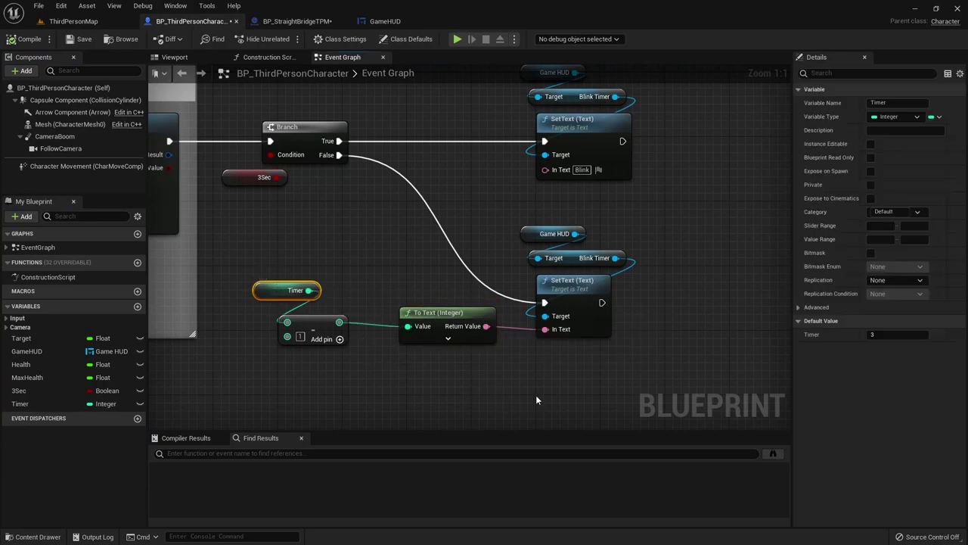
right_click_drag(536, 397, 211, 358)
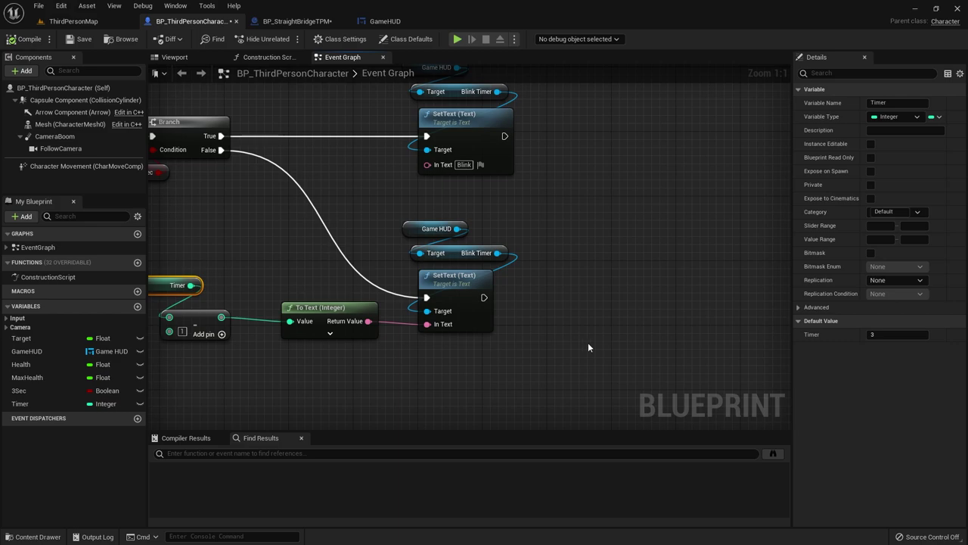
left_click_drag(485, 298, 546, 295)
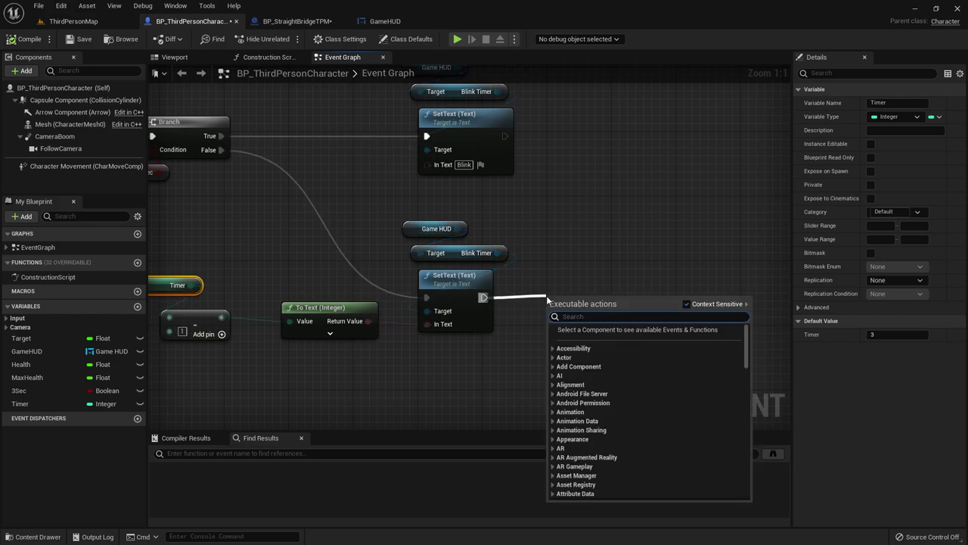
type("delay")
key("Return")
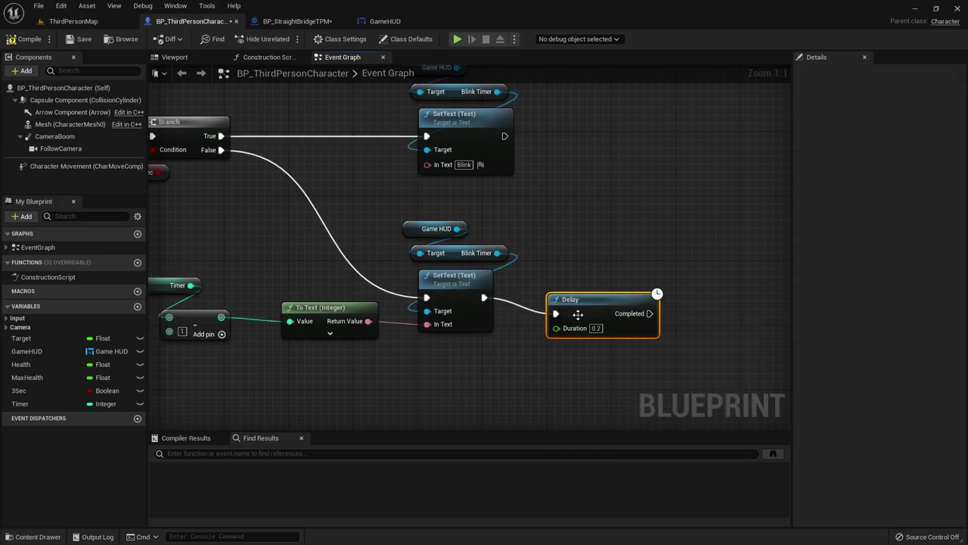
left_click(595, 327)
type("1")
left_click_drag(591, 300, 576, 284)
Step: Add a SET Timer node after Delay Completed, fed by a pasted Timer minus 1
left_click(338, 392)
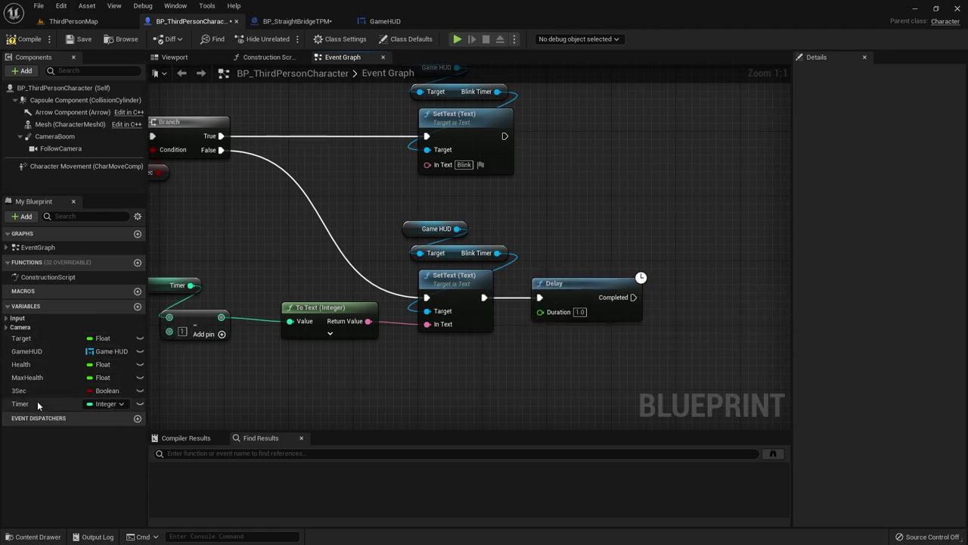
left_click_drag(37, 403, 699, 291, "alt")
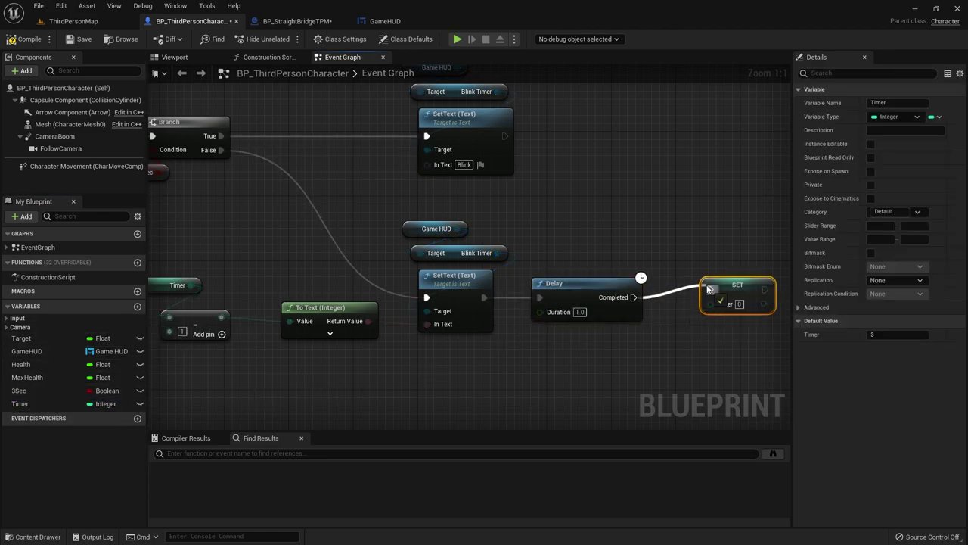
left_click_drag(637, 296, 710, 289)
mouse_move(548, 354)
right_mouse_down()
mouse_move(449, 334)
mouse_move(549, 320)
right_mouse_up()
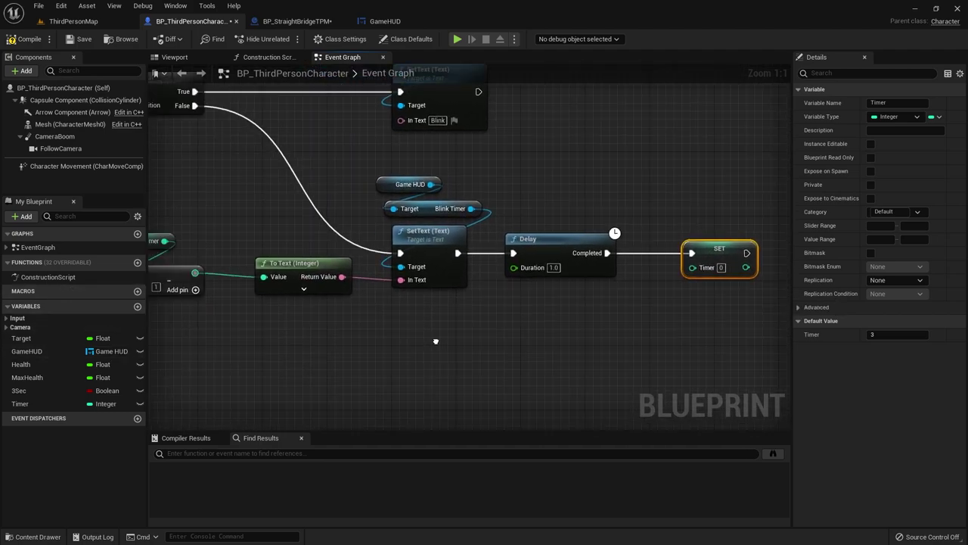
left_click(198, 286)
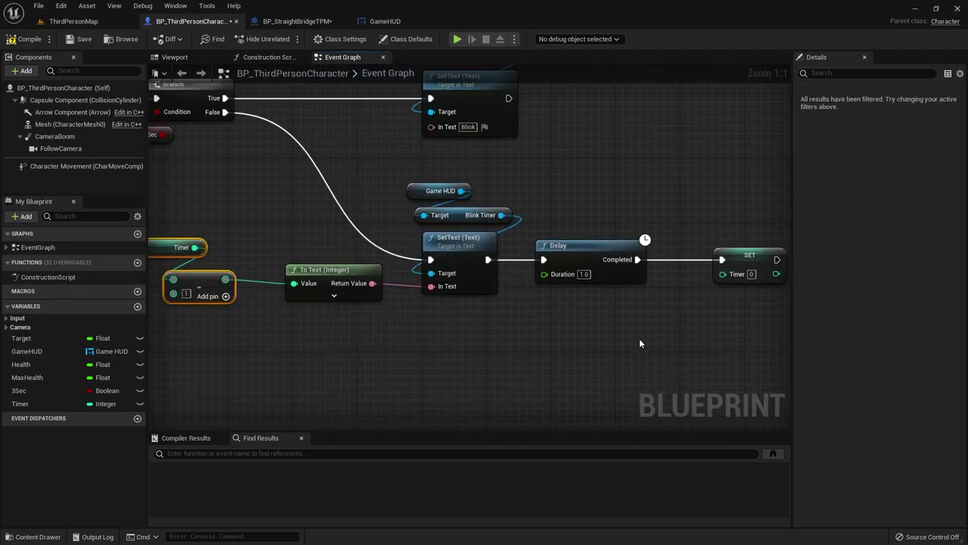
key("ctrl+v")
mouse_move(713, 368)
left_mouse_down()
mouse_move(697, 360)
mouse_move(722, 273)
left_mouse_up()
Step: Tidy the Delay node's position next to the new SET Timer node
left_click_drag(605, 250, 619, 250)
right_click_drag(619, 250, 597, 262)
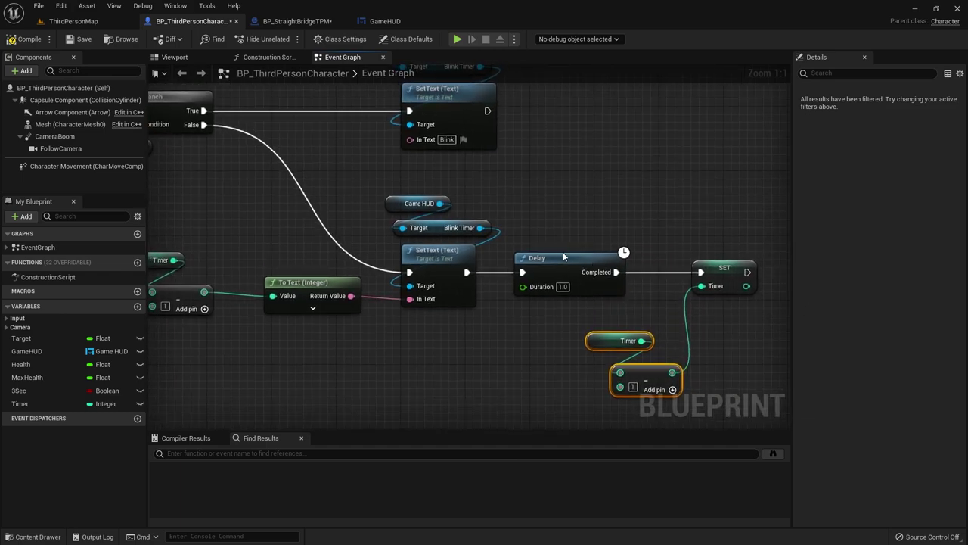
left_click(528, 319)
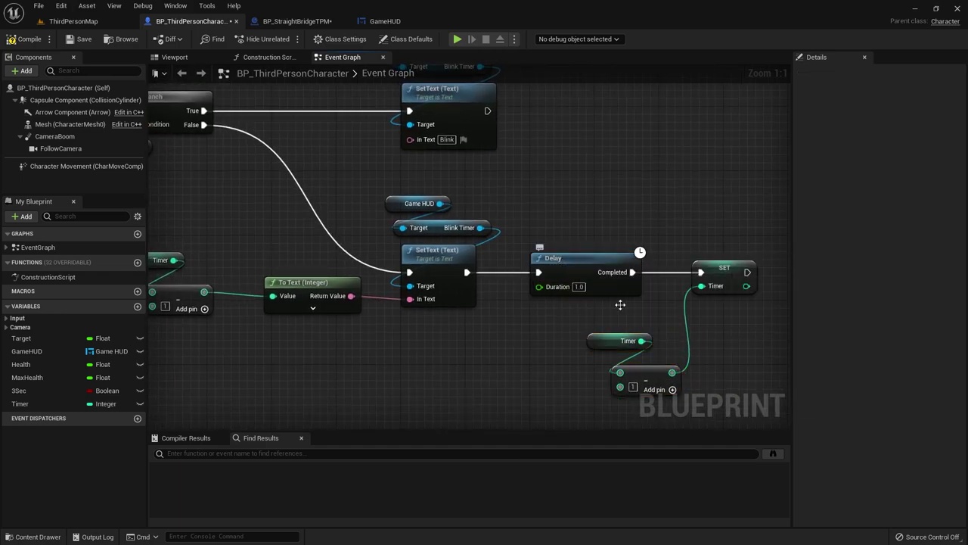
left_click(716, 277)
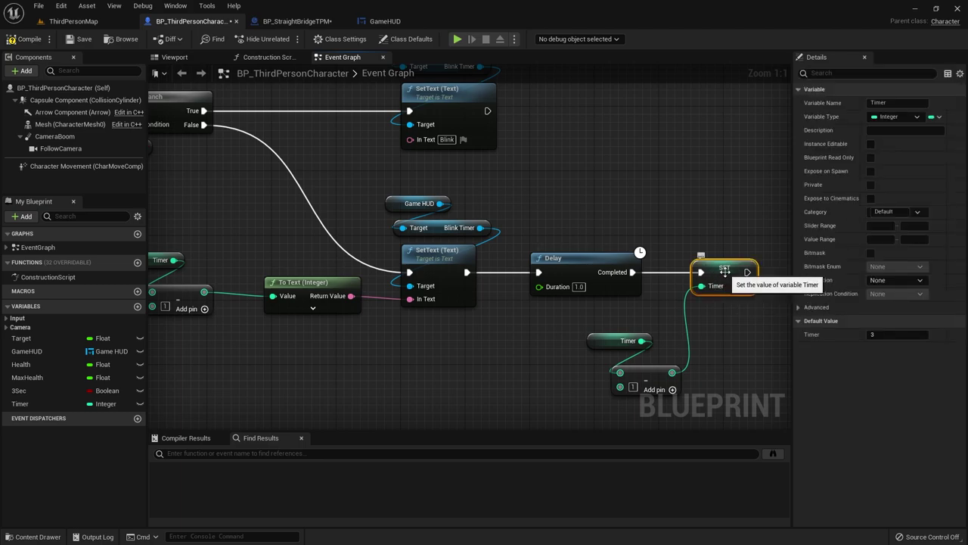
left_click(604, 346)
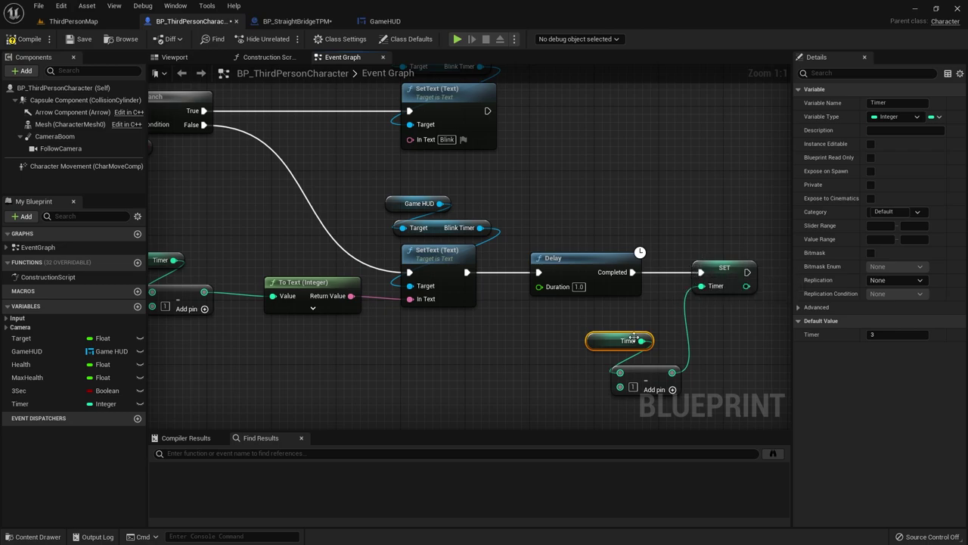
Step: Pan across the graph to review the Branch, 3Sec, To Text and SET Timer nodes
right_click_drag(172, 289, 244, 264)
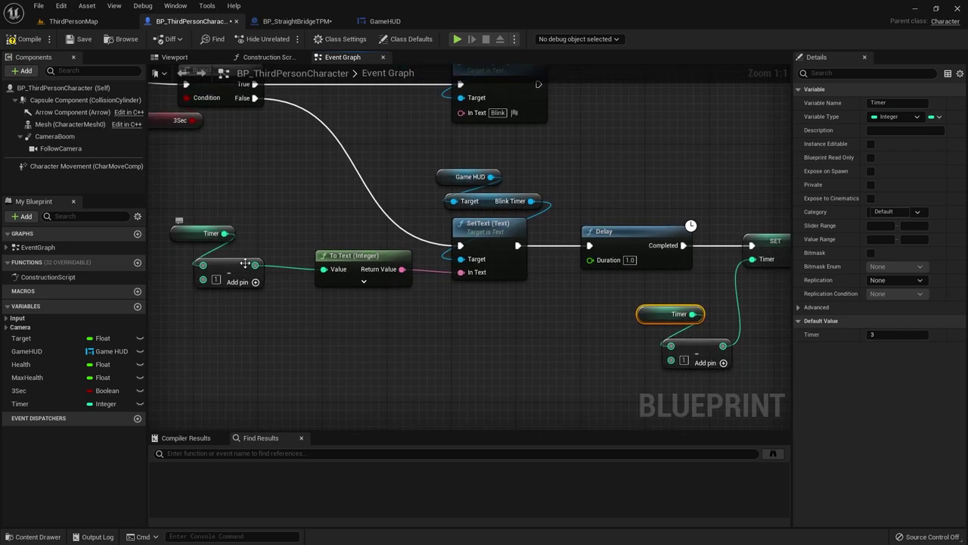
right_click_drag(674, 282, 592, 275)
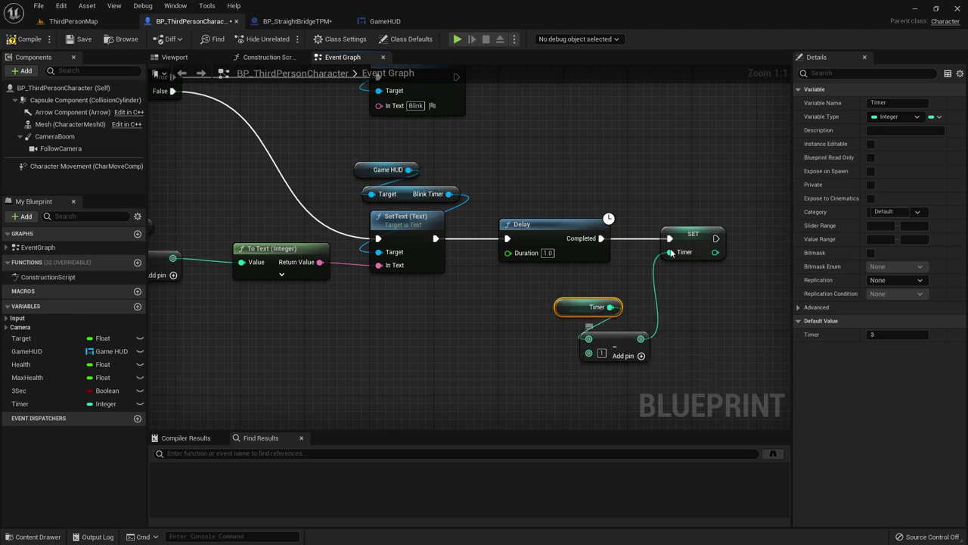
right_click_drag(321, 152, 421, 160)
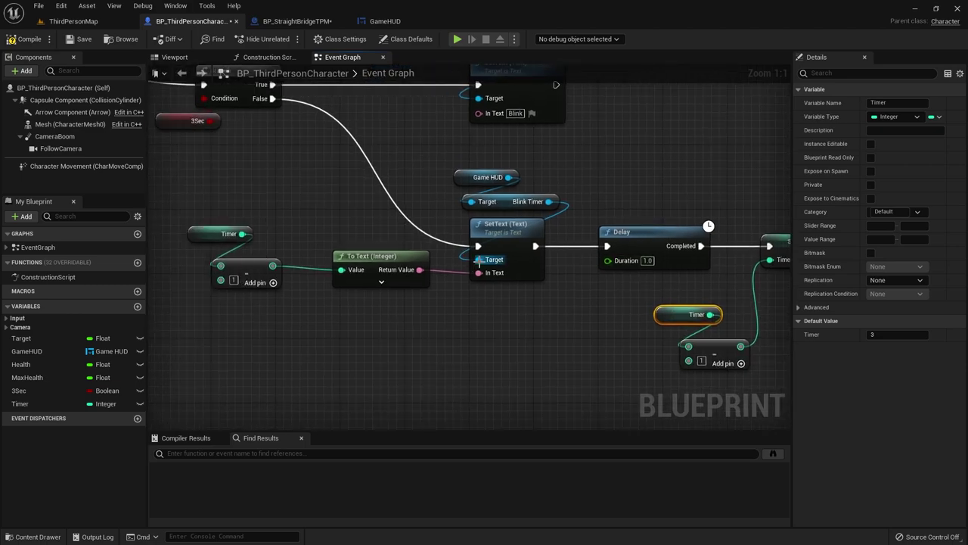
right_click_drag(500, 278, 415, 335)
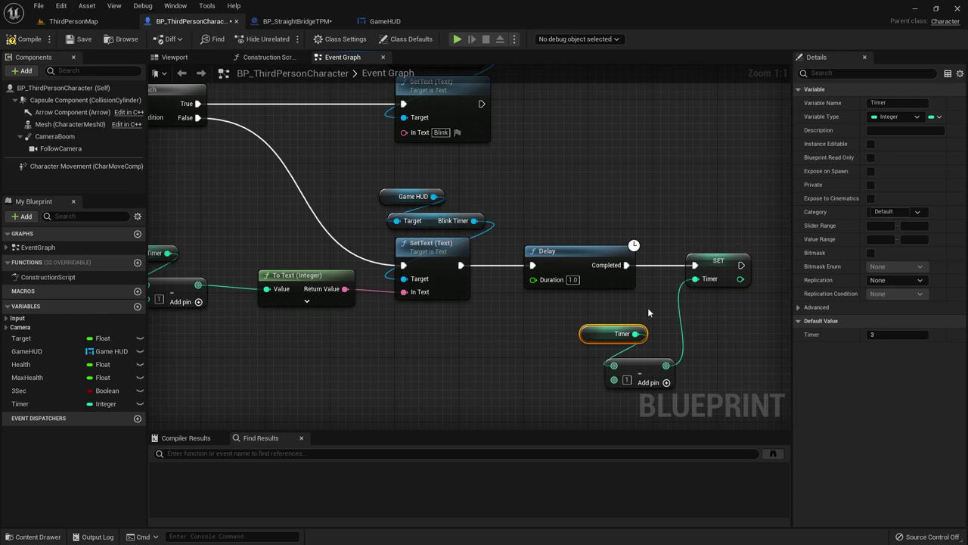
right_click_drag(317, 167, 414, 168)
right_click_drag(705, 340, 534, 302)
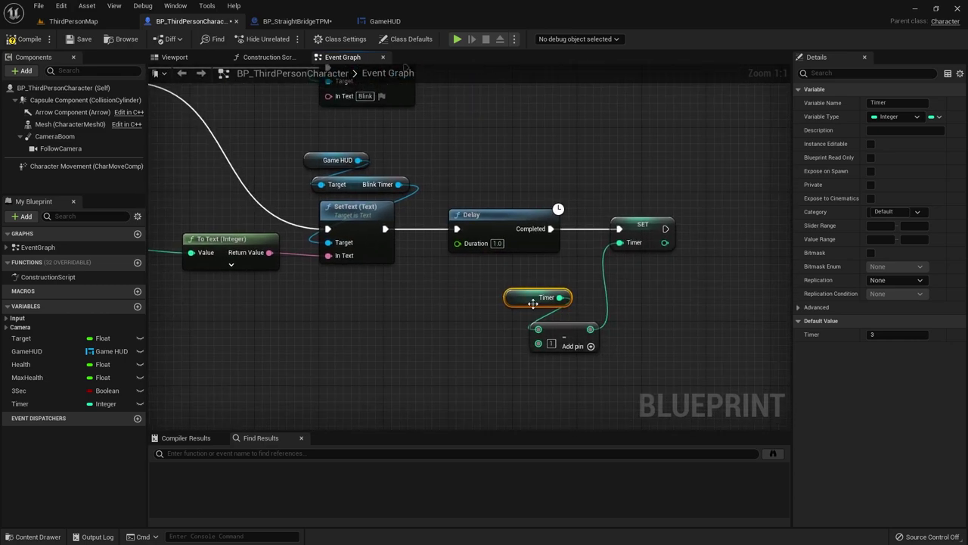
right_click_drag(591, 270, 663, 230)
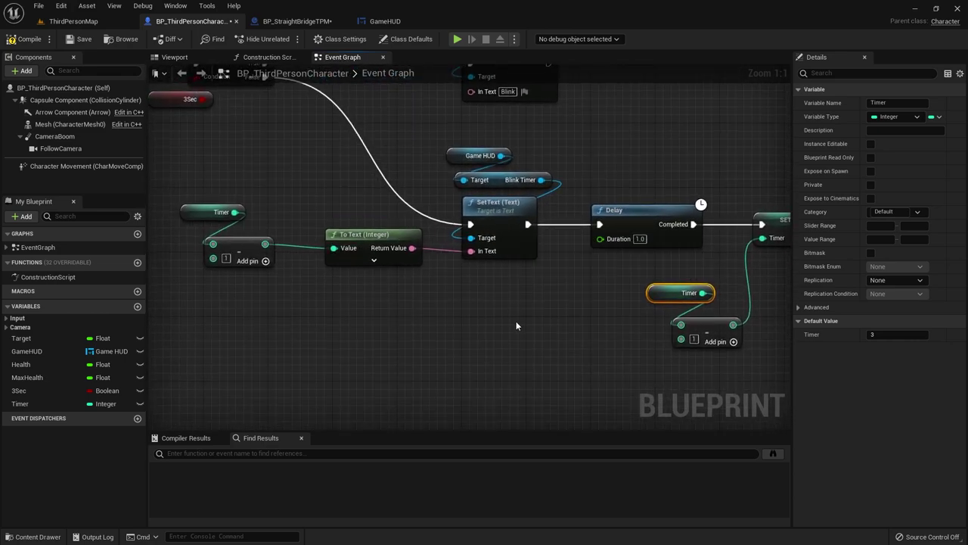
right_click_drag(553, 307, 552, 327)
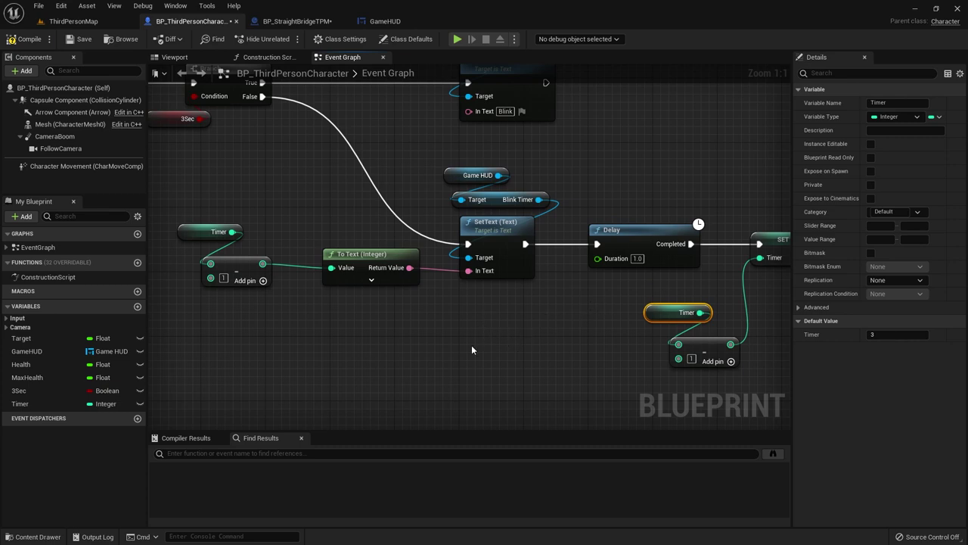
right_click_drag(472, 345, 427, 338)
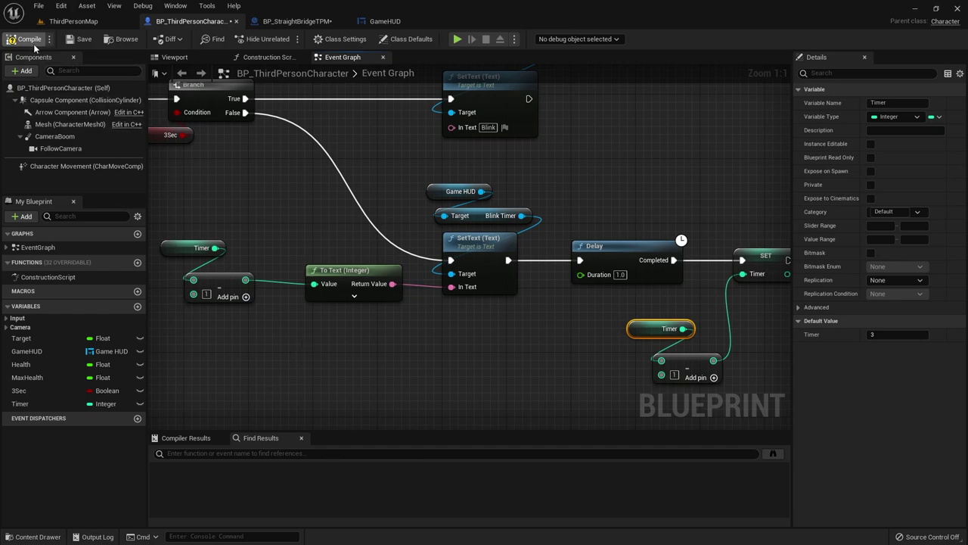
Step: Compile, save and play-test; the HUD countdown drops 2, 0, -1, -2, -4
left_click(72, 38)
left_click(73, 21)
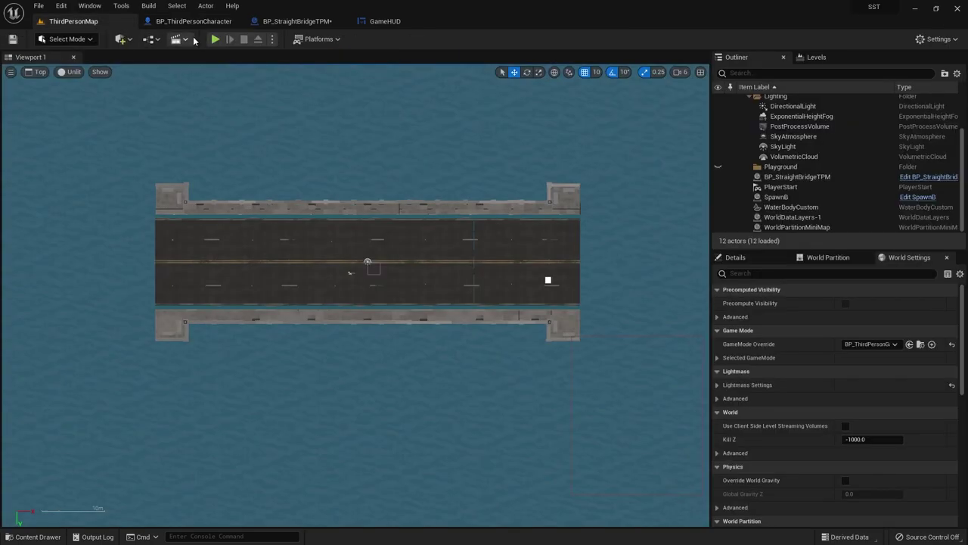
left_click(216, 38)
left_click(331, 254)
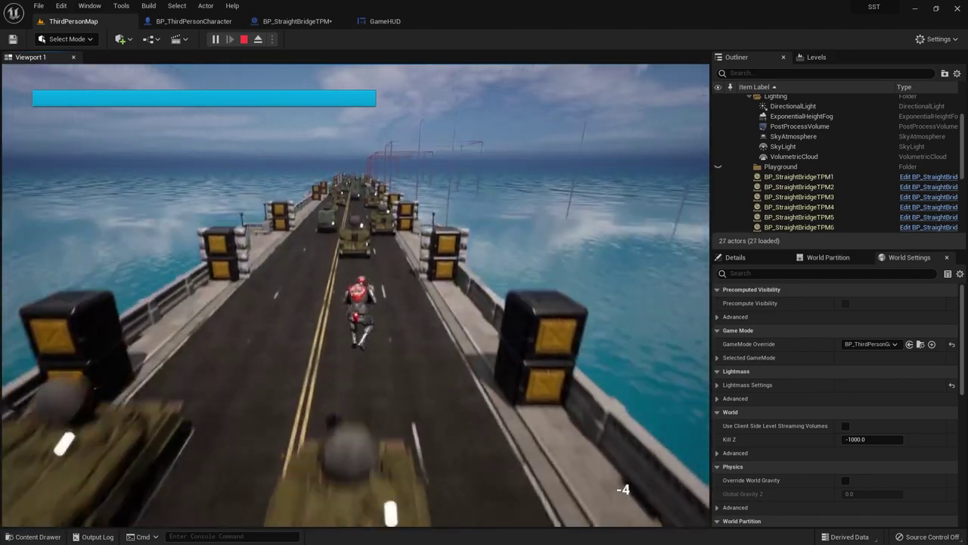
key("Escape")
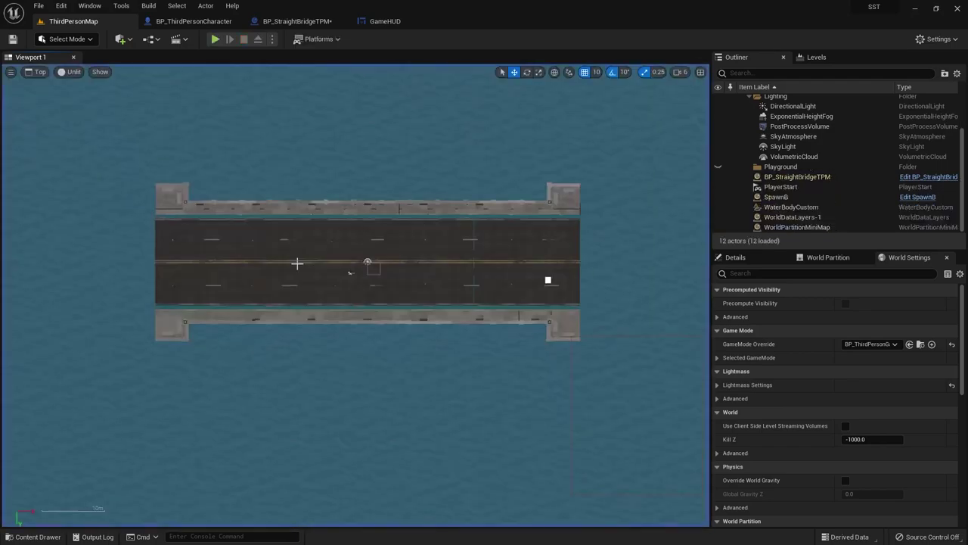
Step: Rearrange the subtract node and copied Timer getter beside the SET Timer node
left_click(205, 25)
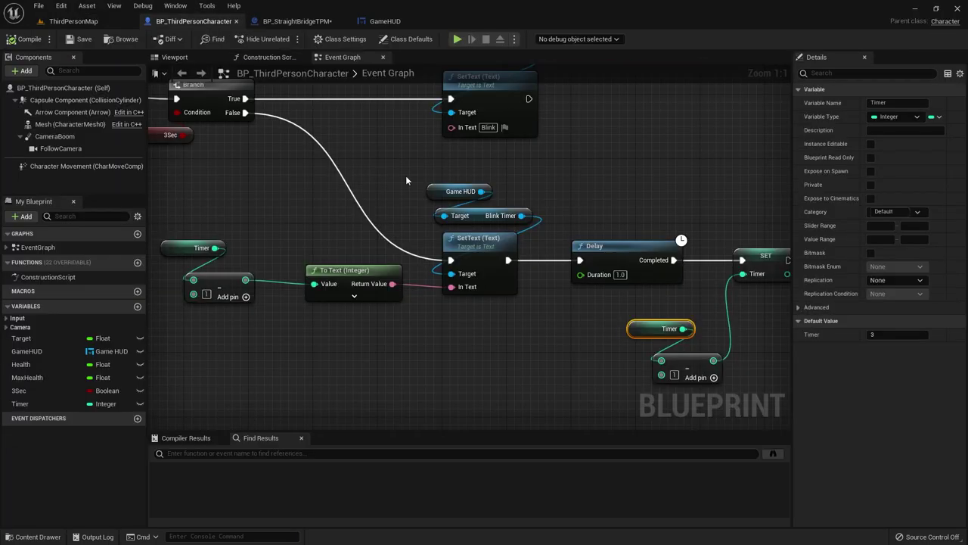
right_click_drag(510, 295, 521, 267)
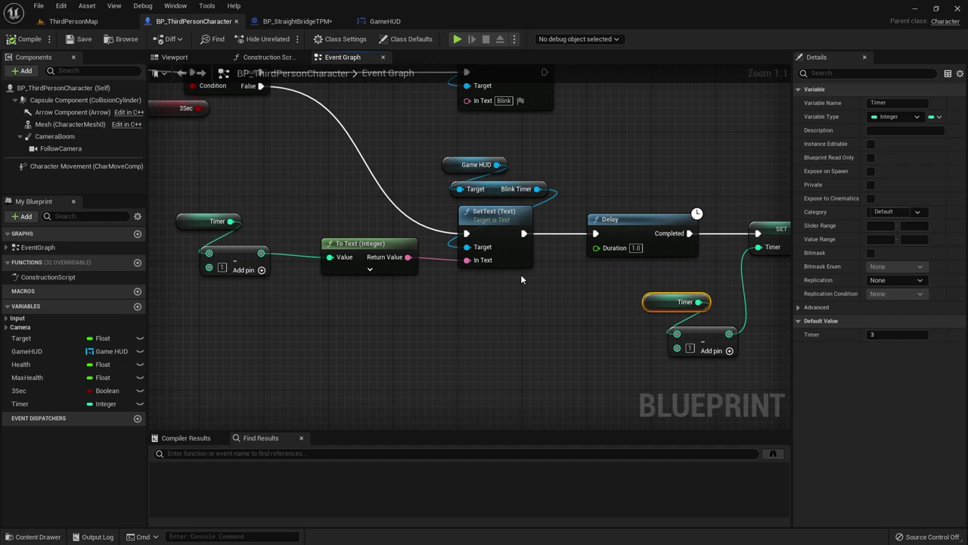
right_click_drag(583, 298, 456, 289)
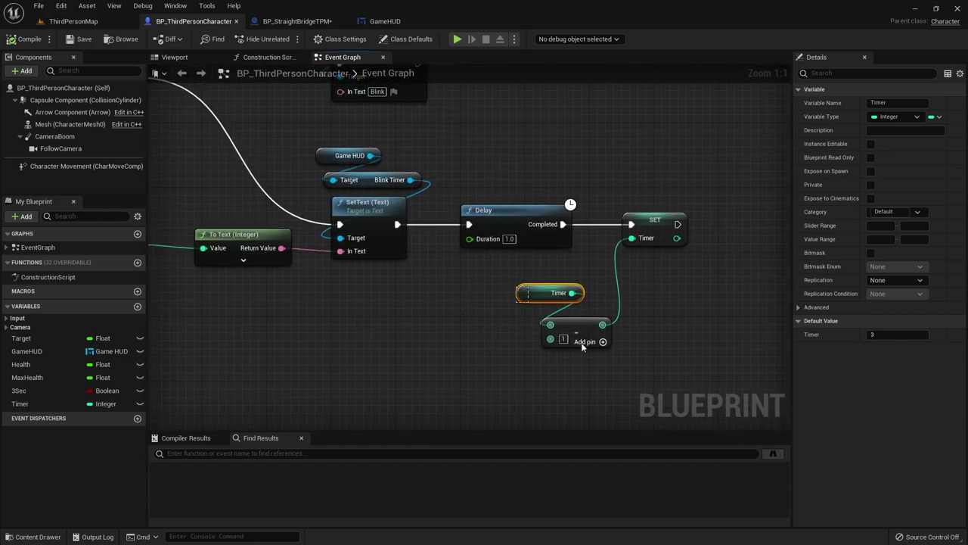
mouse_move(582, 346)
left_mouse_down()
mouse_move(582, 322)
mouse_move(522, 292)
mouse_move(476, 309)
left_mouse_up()
right_click_drag(528, 270, 540, 309)
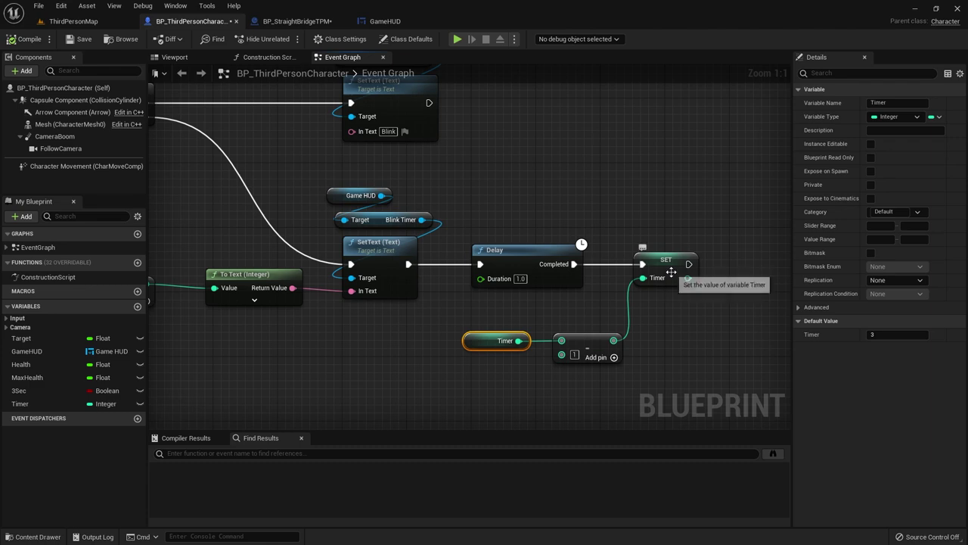
Step: Add a copied SET Timer node after the Blink SetText, setting Timer to 3
left_click(671, 271)
key("ctrl+c")
right_click_drag(671, 271, 683, 349)
key("ctrl+v")
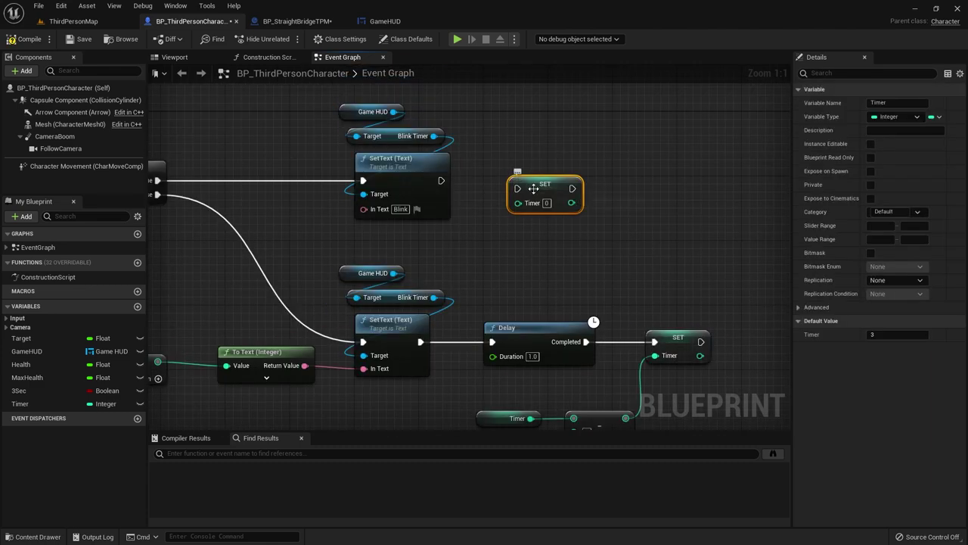
left_click_drag(533, 189, 525, 180)
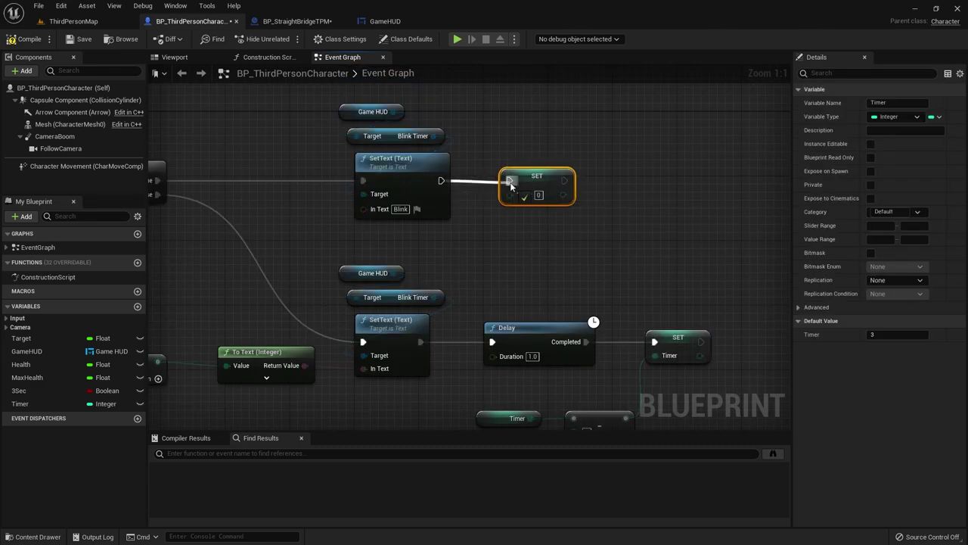
left_click_drag(444, 180, 510, 181)
left_click(542, 267)
right_click_drag(424, 230, 574, 258)
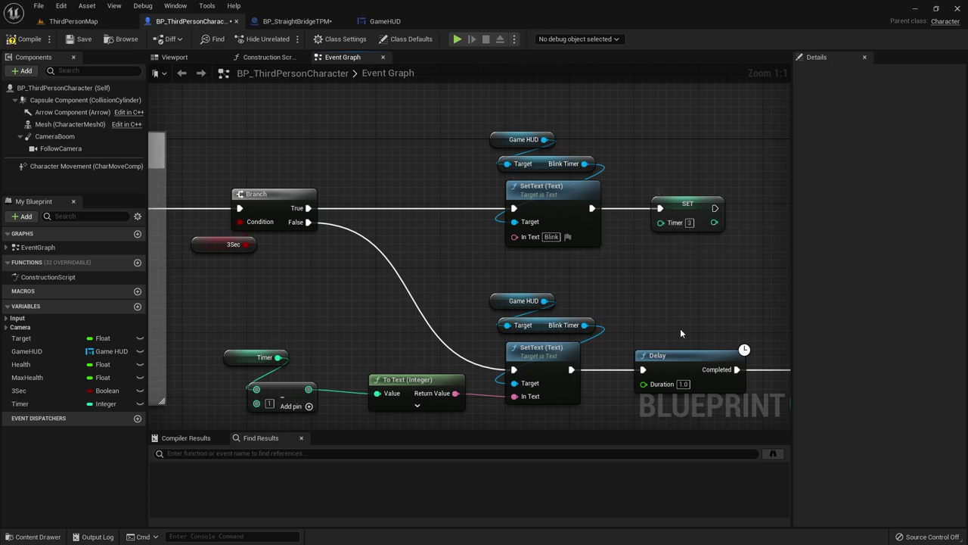
right_click_drag(688, 230, 662, 142)
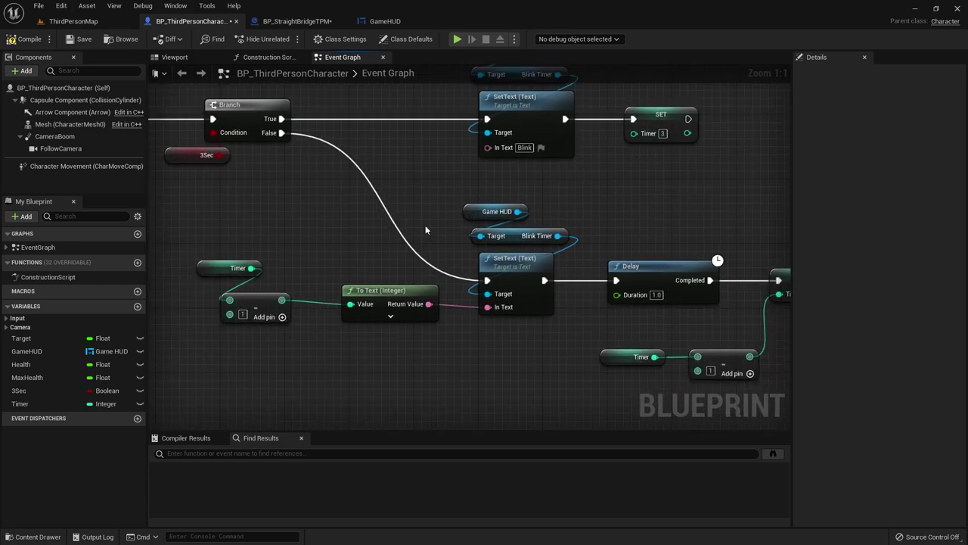
right_click_drag(741, 318, 686, 311)
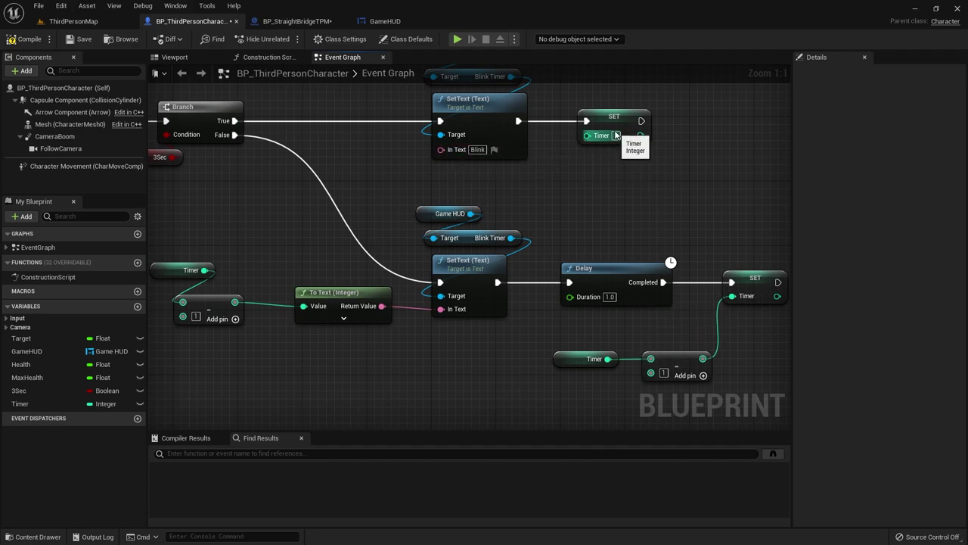
type("3")
Step: Save and play-test Blink, with the HUD countdown cycling numbers and 'Blink'
left_click(80, 42)
left_click(74, 21)
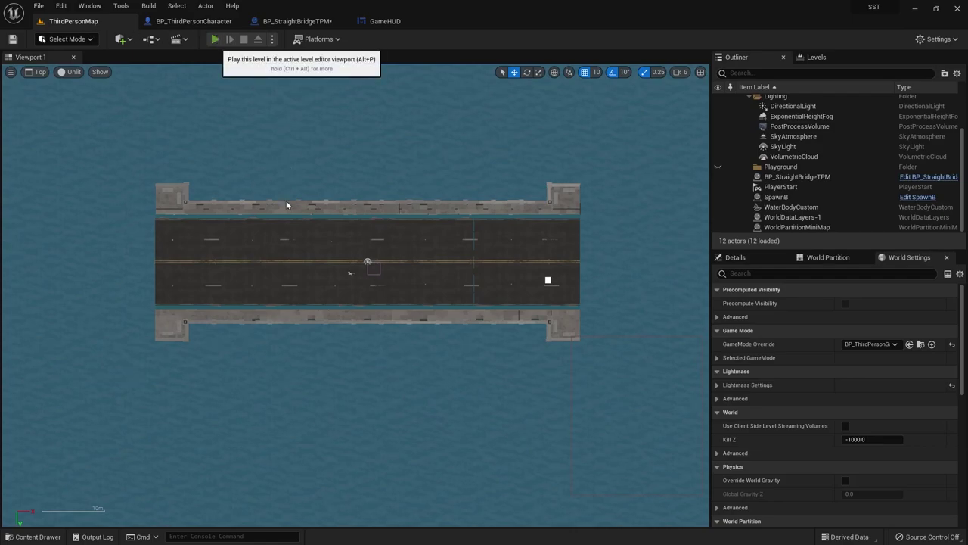
left_click(220, 39)
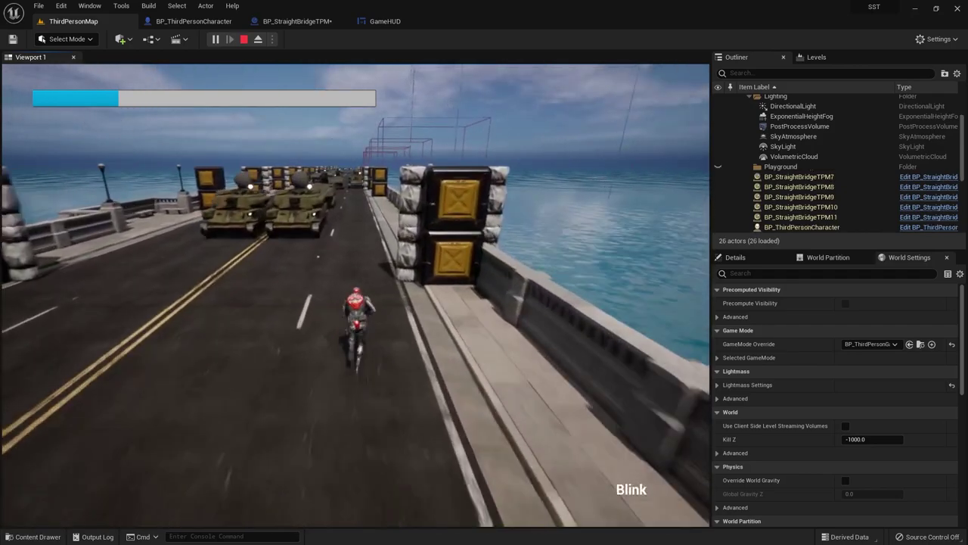
key("Escape")
Step: Move the Timer and subtraction nodes right to make room in the countdown chain
left_click(191, 21)
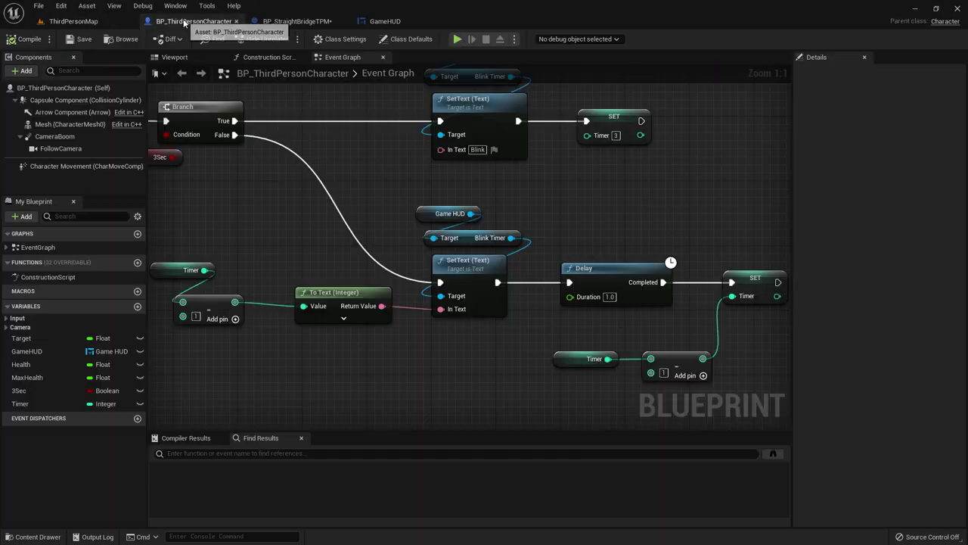
right_click_drag(307, 301, 220, 291)
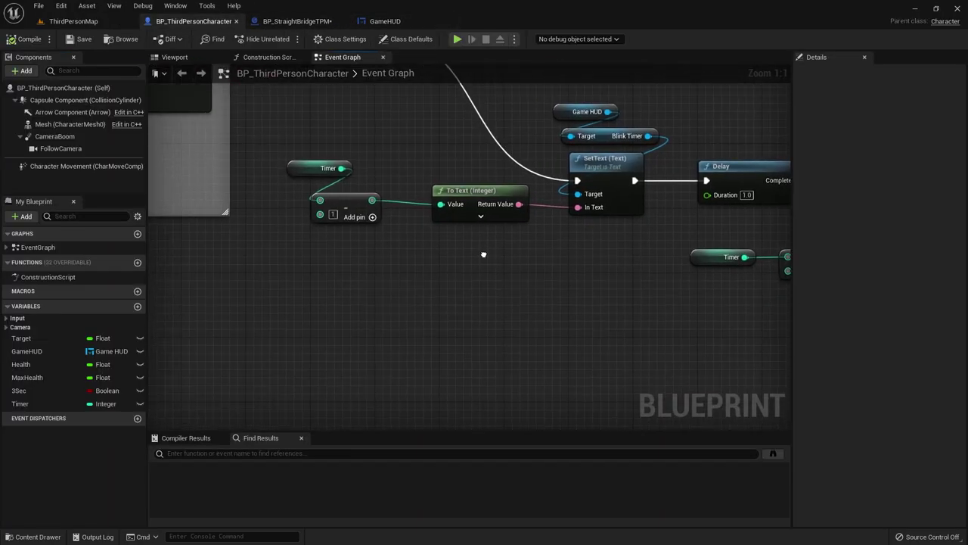
right_click_drag(304, 291, 540, 325)
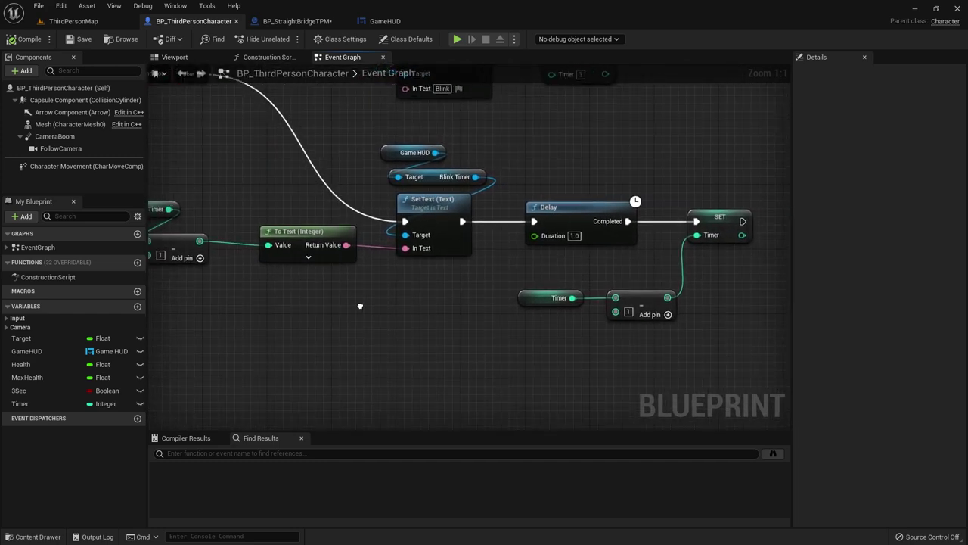
left_click_drag(318, 218, 368, 259)
left_click(387, 248)
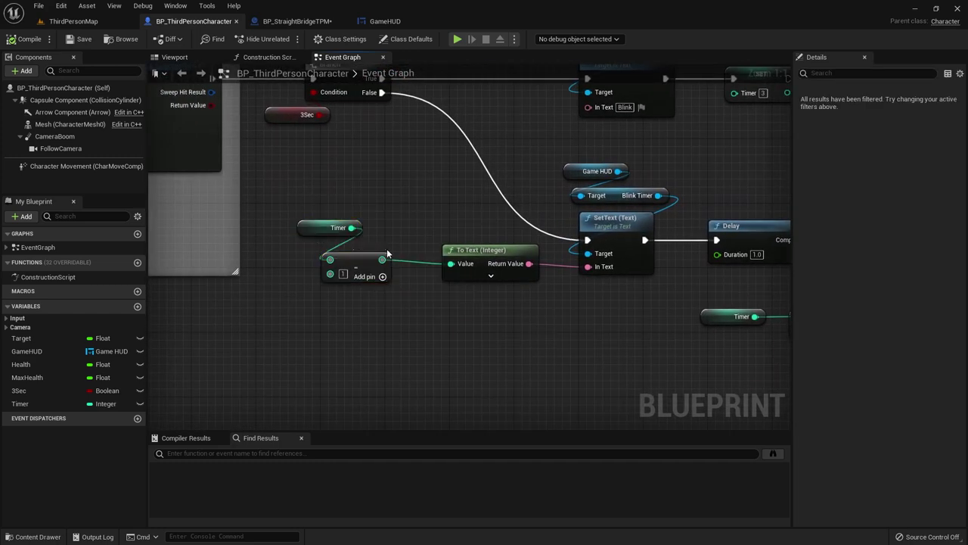
mouse_move(277, 205)
left_mouse_down()
mouse_move(356, 277)
mouse_move(374, 264)
left_mouse_up()
left_click(368, 352)
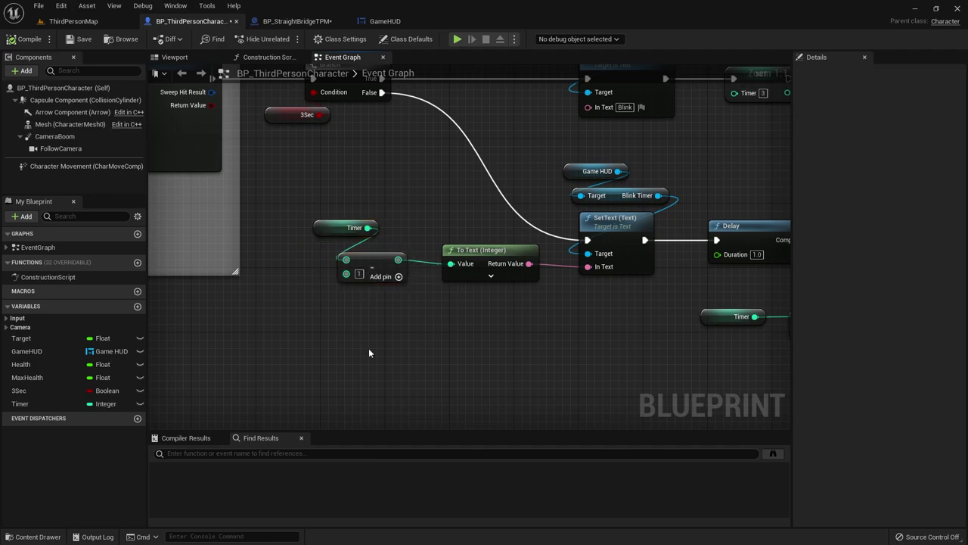
right_click_drag(474, 319, 368, 281)
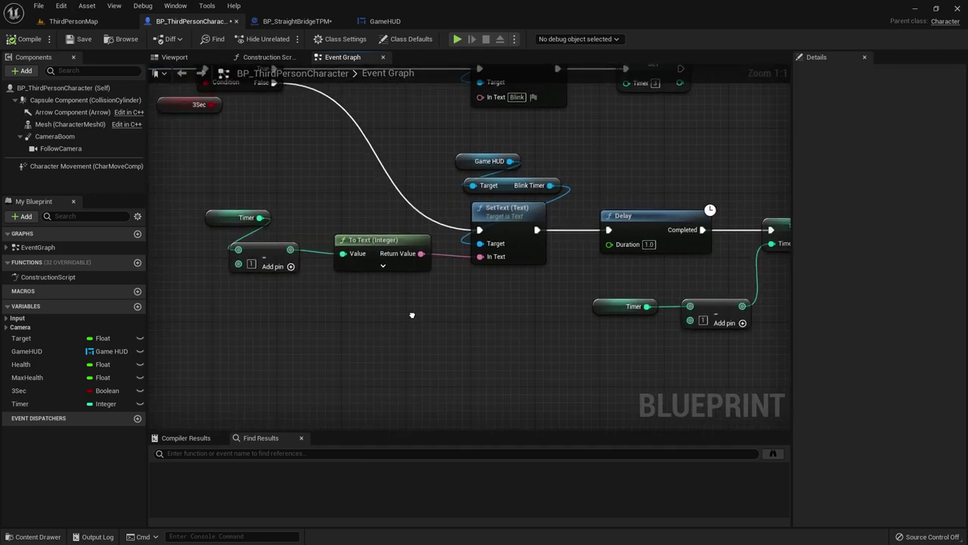
Step: Add a Clamp (Integer) node with Max 3 on the subtraction result, feeding To Text
left_click_drag(345, 252, 371, 317)
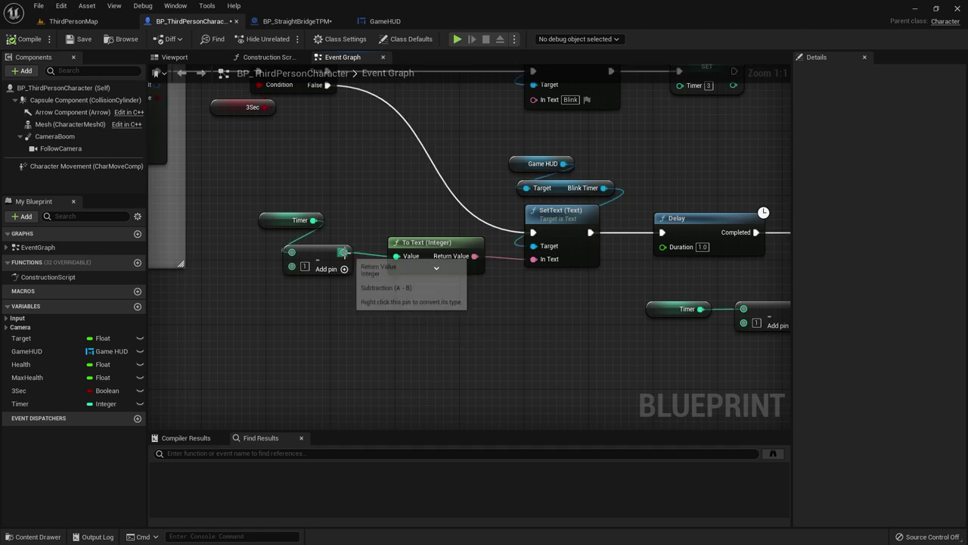
left_click_drag(344, 252, 404, 350)
type("clamp")
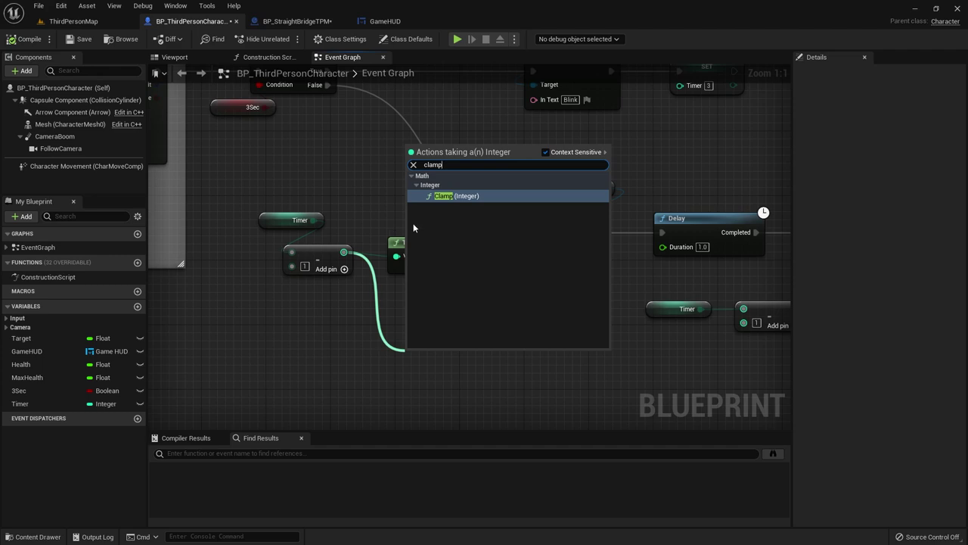
key("Return")
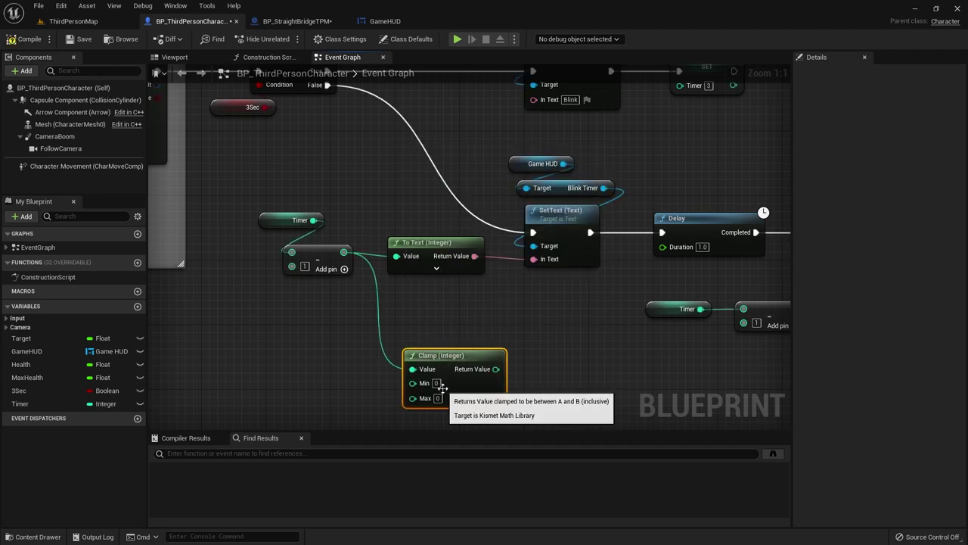
type("3")
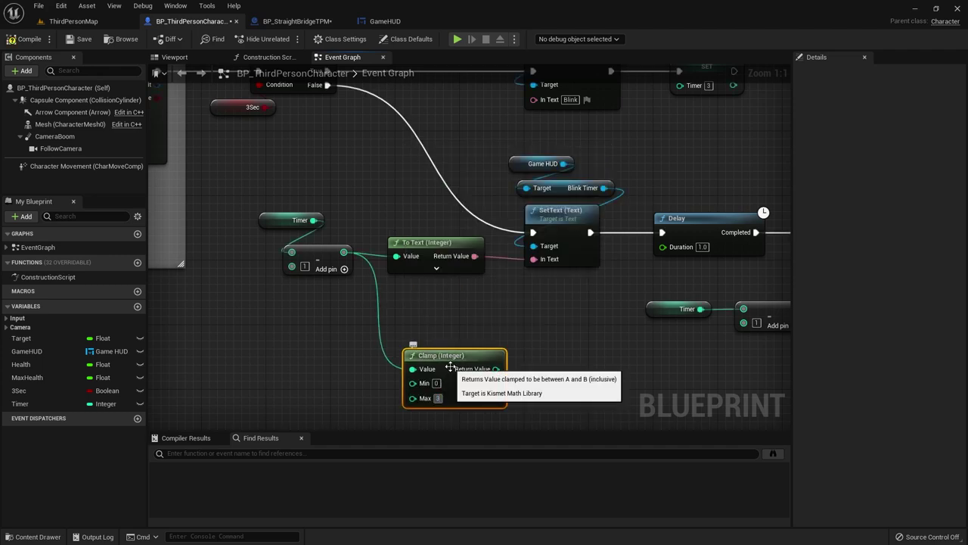
left_click_drag(412, 356, 348, 331)
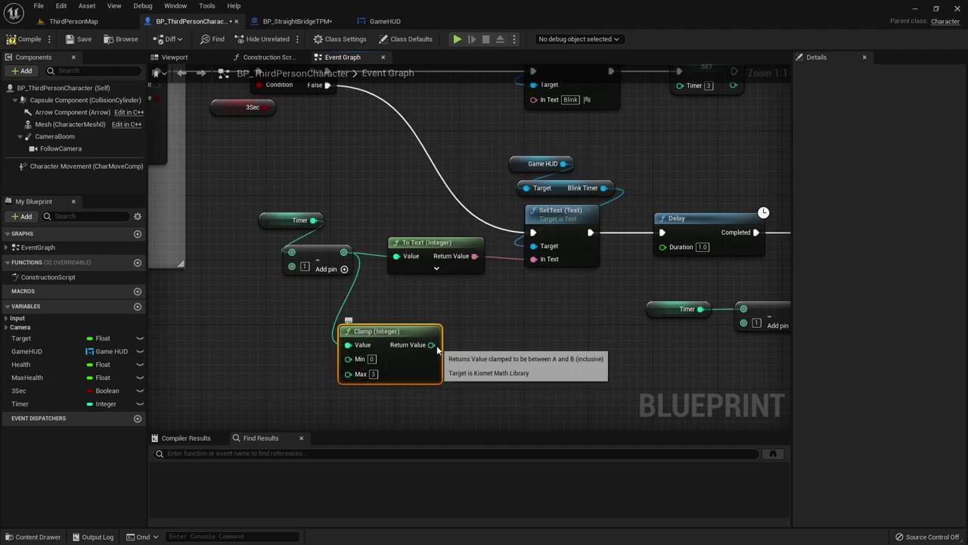
left_click_drag(432, 345, 396, 256)
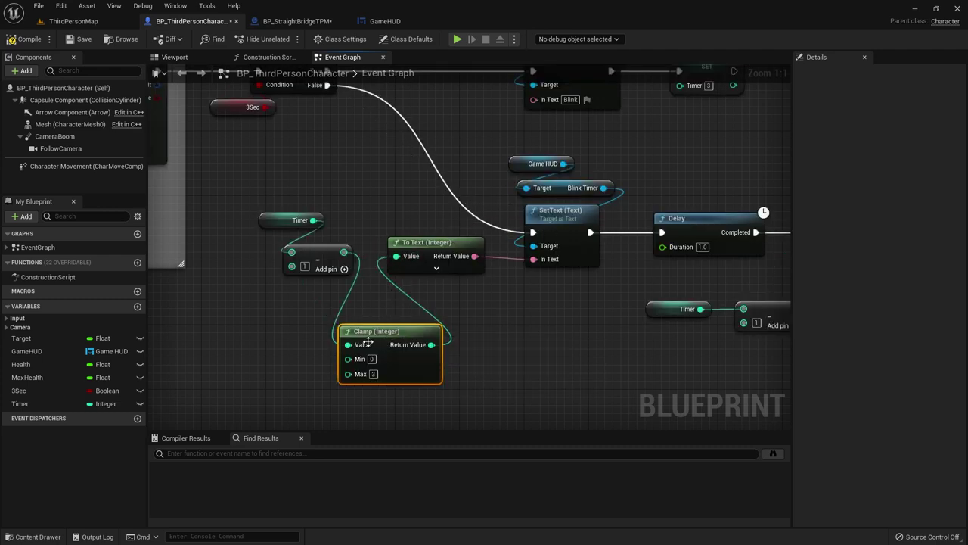
Step: Reposition the Timer and subtraction nodes beside the Clamp node
mouse_move(277, 203)
left_mouse_down()
mouse_move(333, 273)
mouse_move(269, 341)
left_mouse_up()
left_click_drag(248, 275, 368, 393)
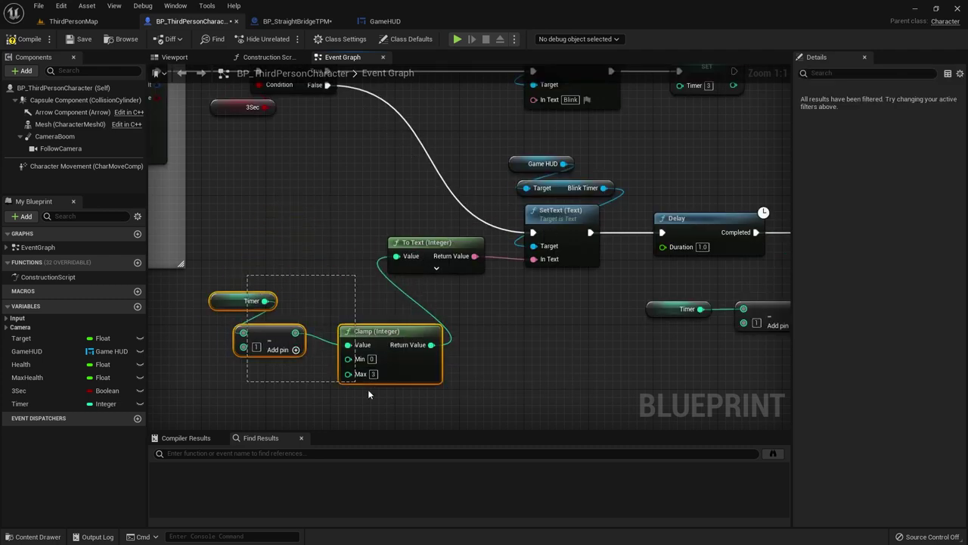
left_click_drag(400, 326, 443, 310)
left_click_drag(238, 261, 337, 344)
left_click_drag(306, 298, 313, 320)
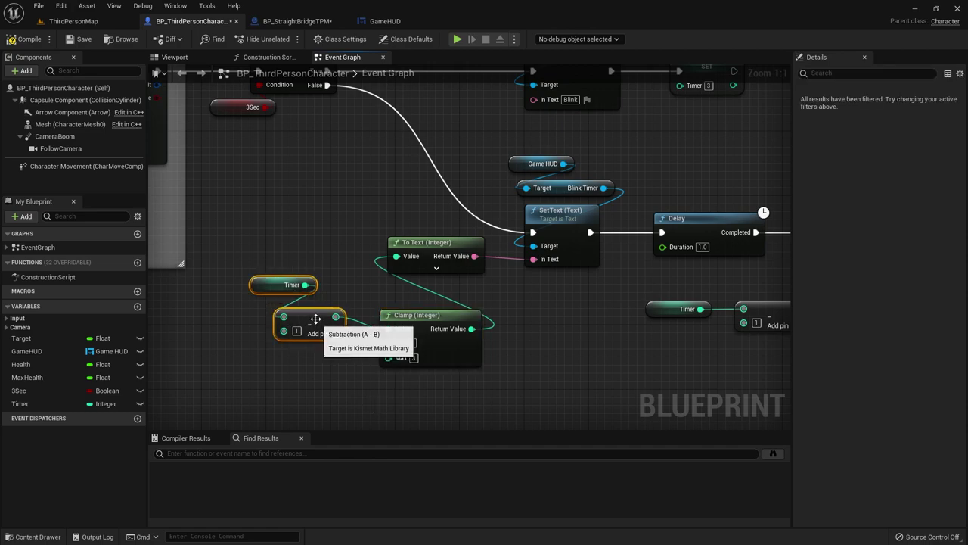
left_click(380, 281)
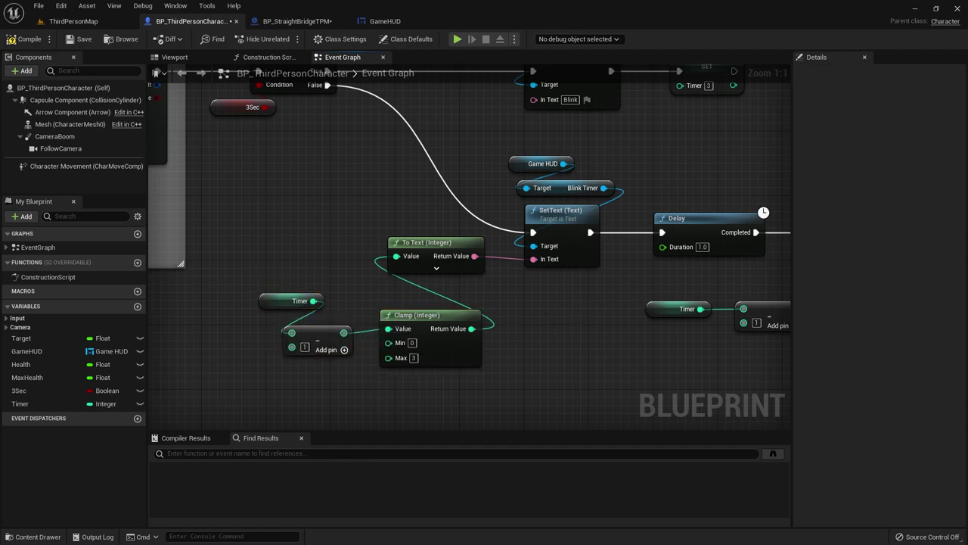
right_click_drag(580, 303, 528, 285)
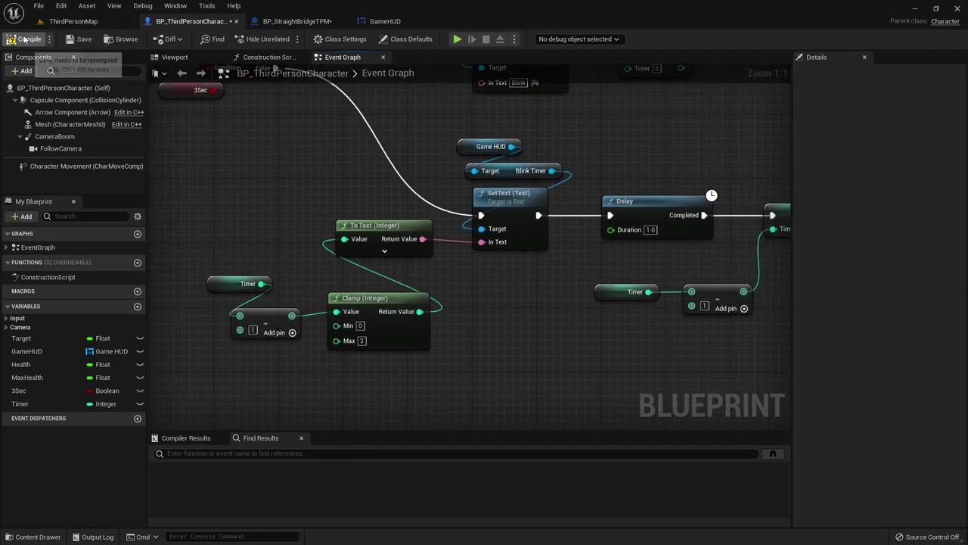
Step: Play the ThirdPersonMap level and confirm the clamped countdown never goes negative
left_click(87, 23)
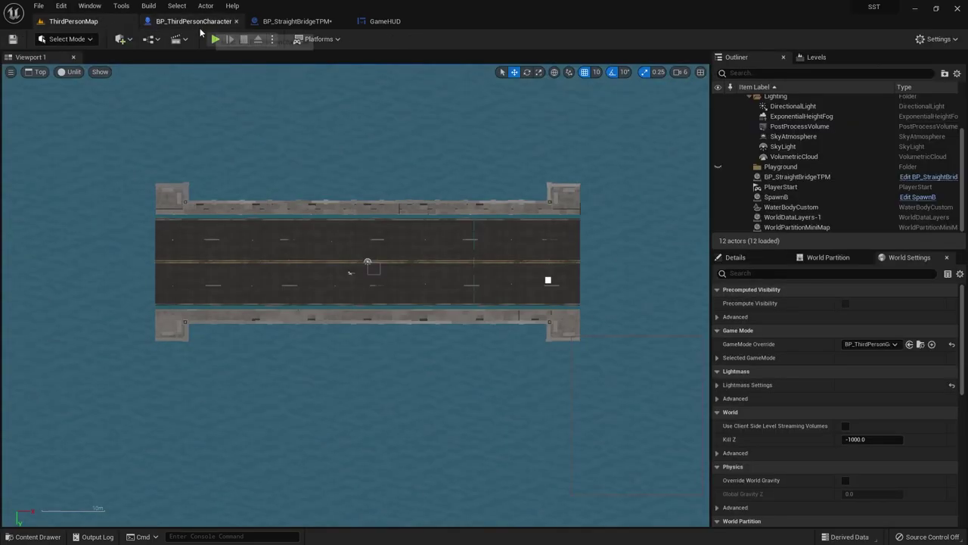
left_click(216, 39)
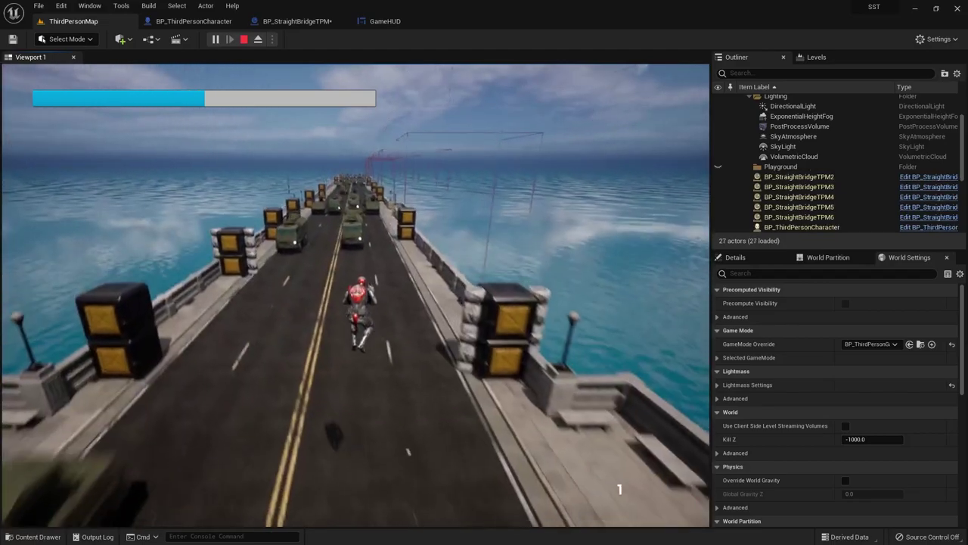
key("Escape")
Step: Review the Timer, subtract and Clamp nodes and check Timer's default value of 3
left_click(194, 21)
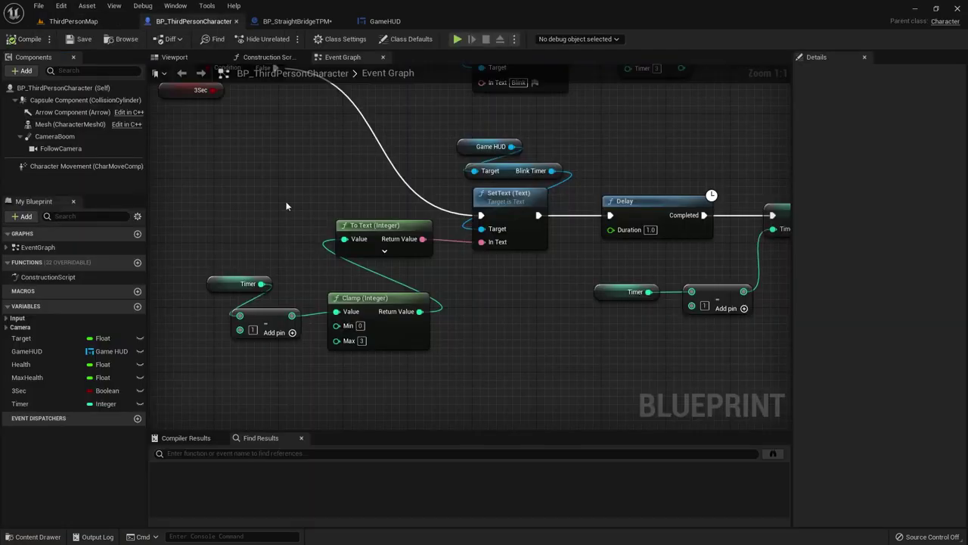
mouse_move(268, 320)
left_mouse_down()
mouse_move(259, 308)
mouse_move(276, 307)
left_mouse_up()
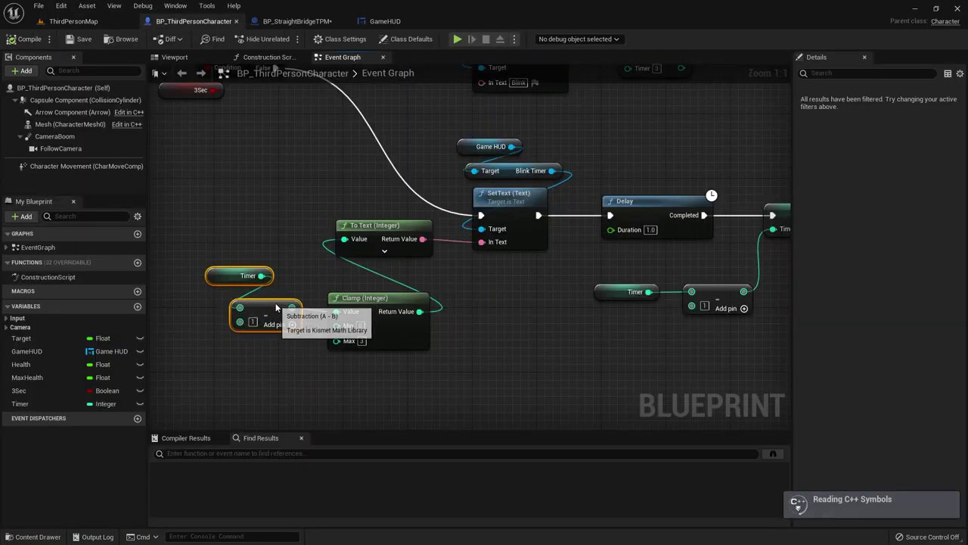
left_click(378, 306)
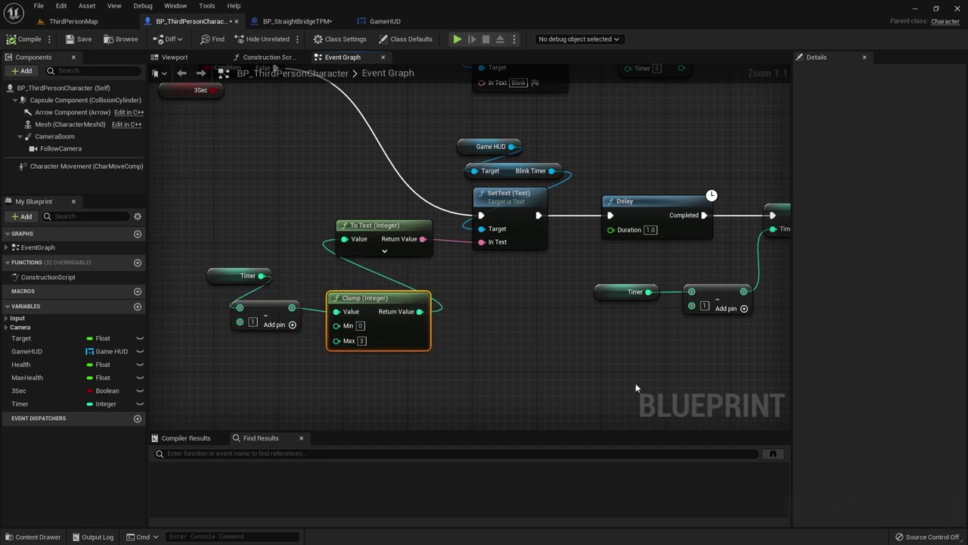
mouse_move(635, 384)
right_mouse_down()
mouse_move(577, 387)
mouse_move(618, 372)
right_mouse_up()
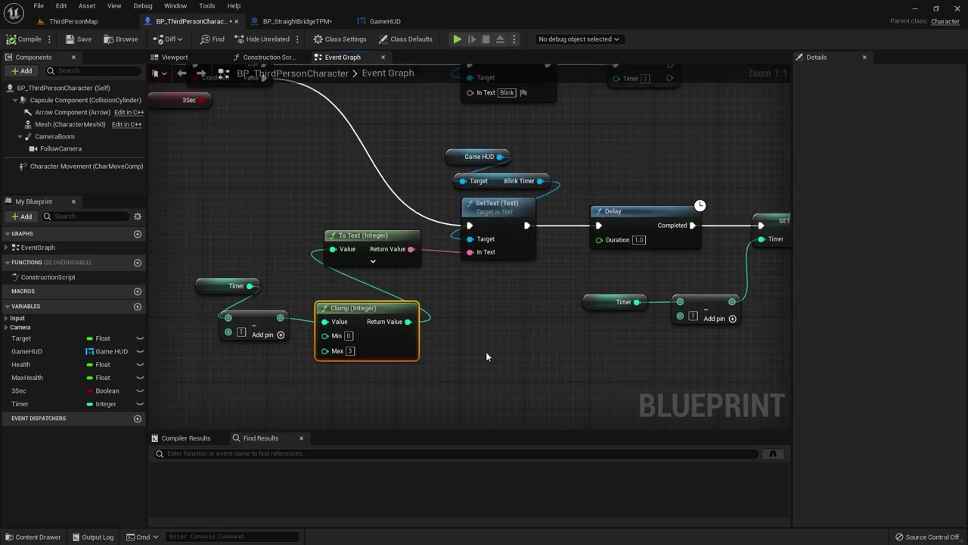
mouse_move(678, 266)
right_mouse_down()
mouse_move(633, 338)
mouse_move(628, 302)
right_mouse_up()
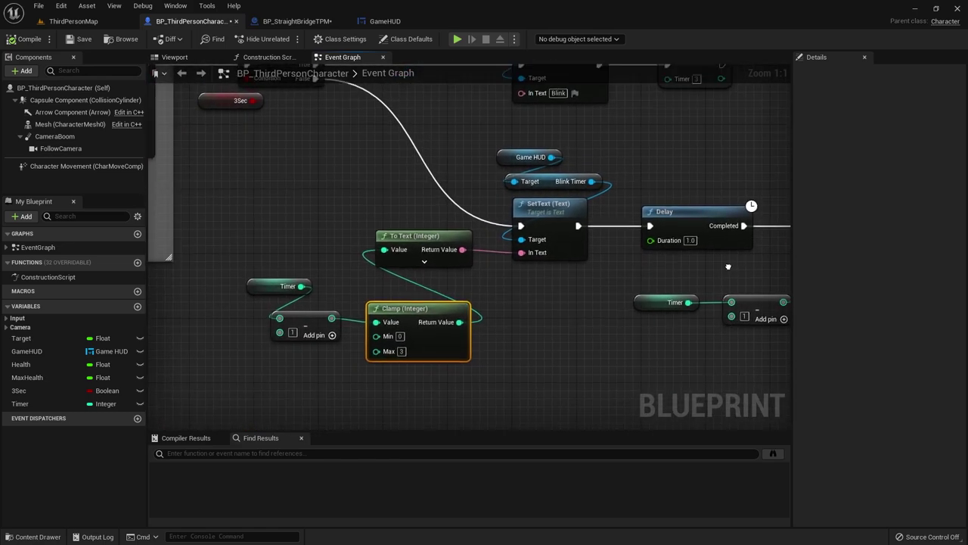
mouse_move(256, 291)
left_mouse_down()
mouse_move(357, 367)
mouse_move(368, 336)
left_mouse_up()
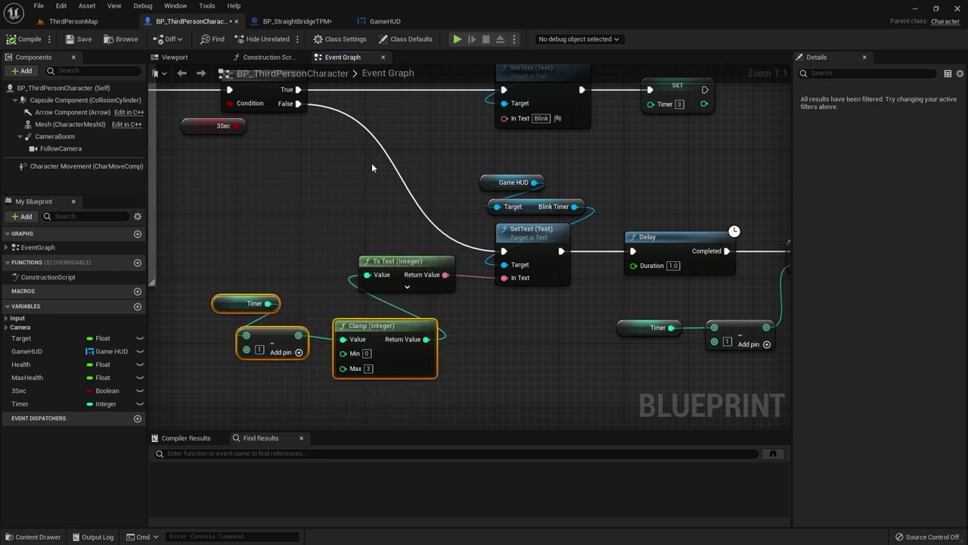
right_click_drag(376, 178, 413, 199)
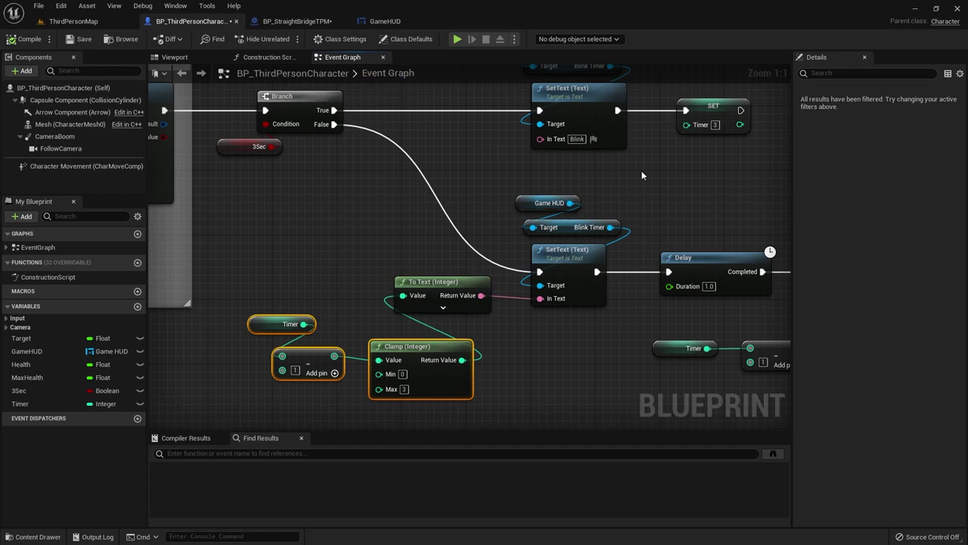
left_click(711, 118)
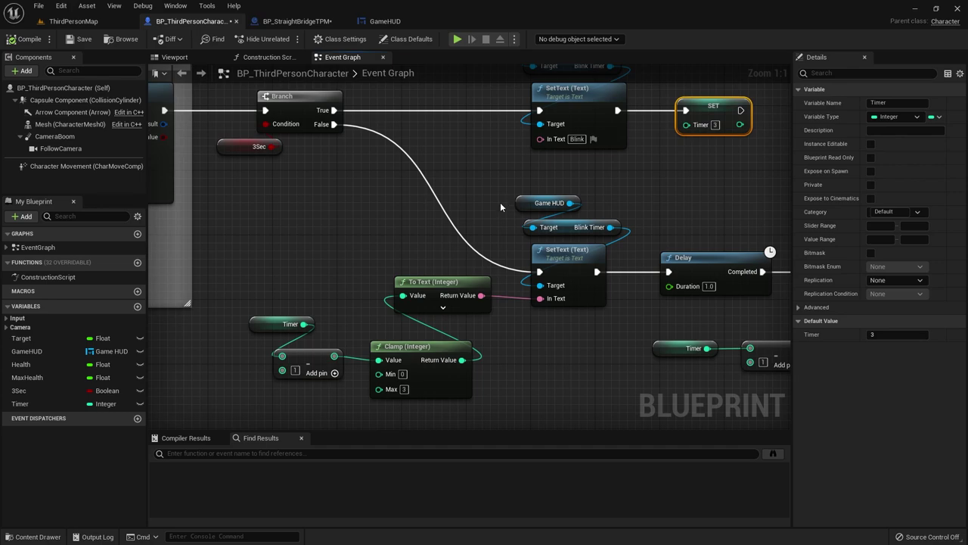
Step: Wrap all the blink timer nodes in a comment titled 'Blink Timer'
scroll(499, 204, "down", 2)
scroll(499, 204, "down", 1)
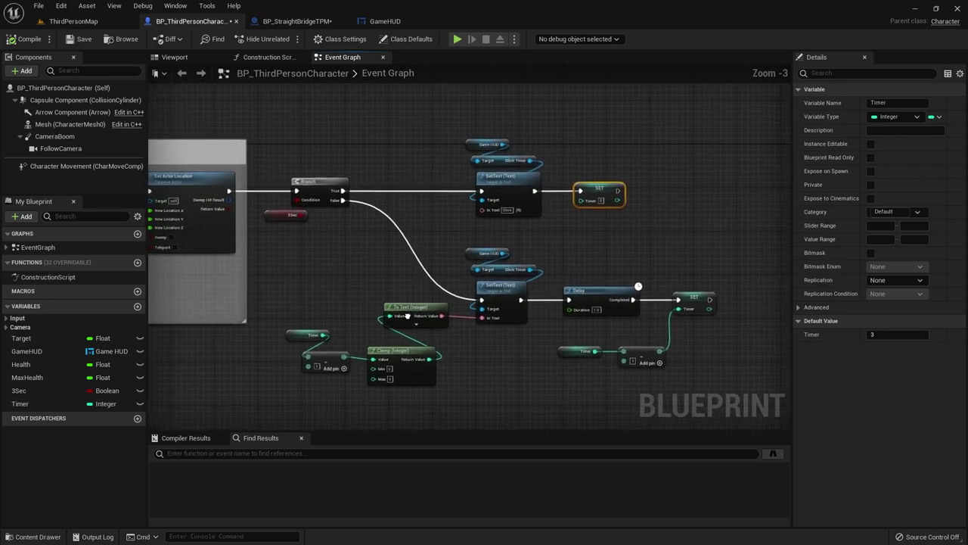
left_click_drag(297, 131, 702, 398)
key("c")
type("Blink Timer")
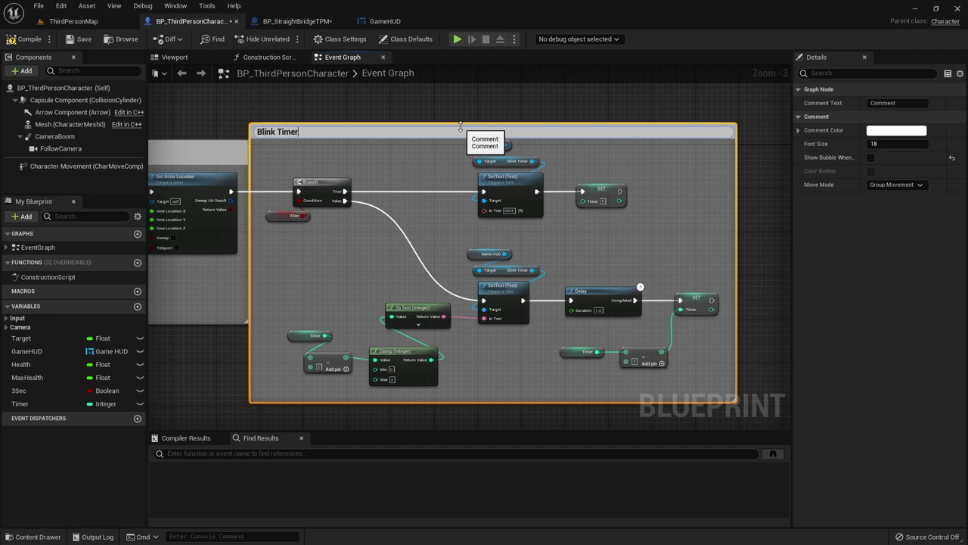
key("Return")
left_click(427, 117)
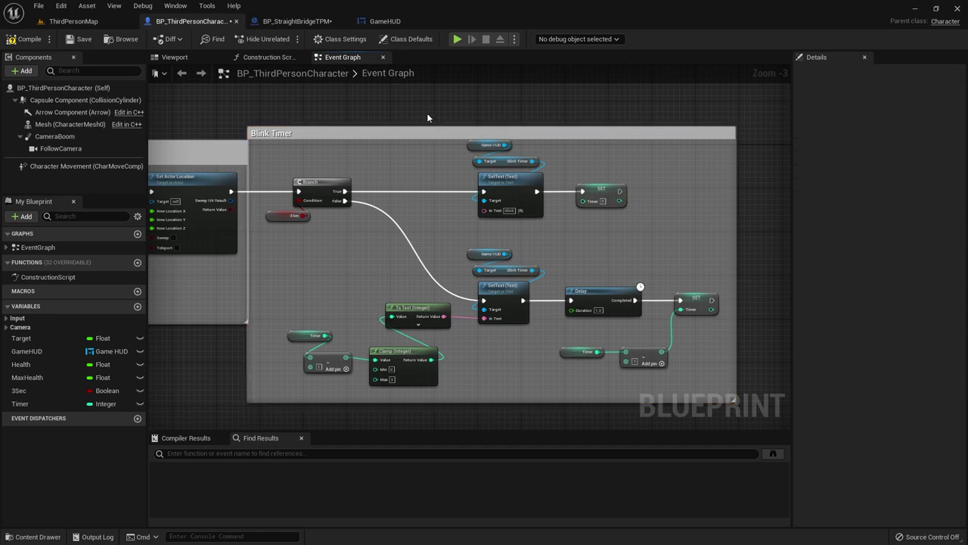
left_click_drag(450, 137, 479, 133)
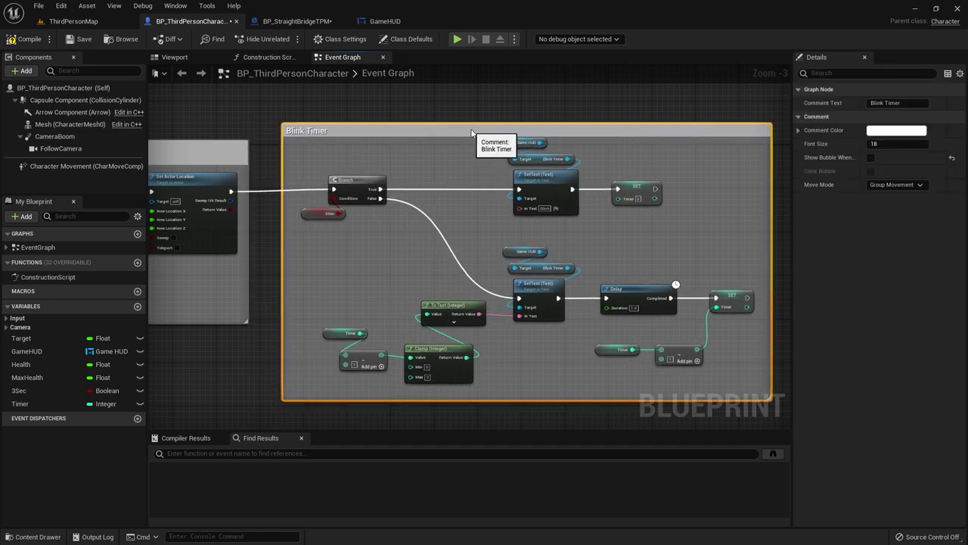
Step: Change the comment's font size from 54 to 40 and extend the box upward
left_click(913, 141)
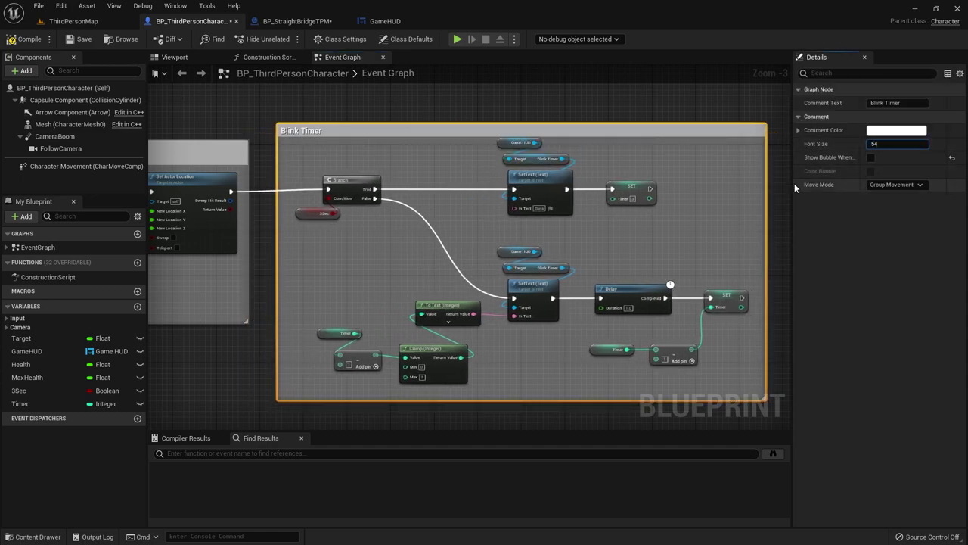
key("BackSpace")
key("BackSpace")
type("40")
key("Return")
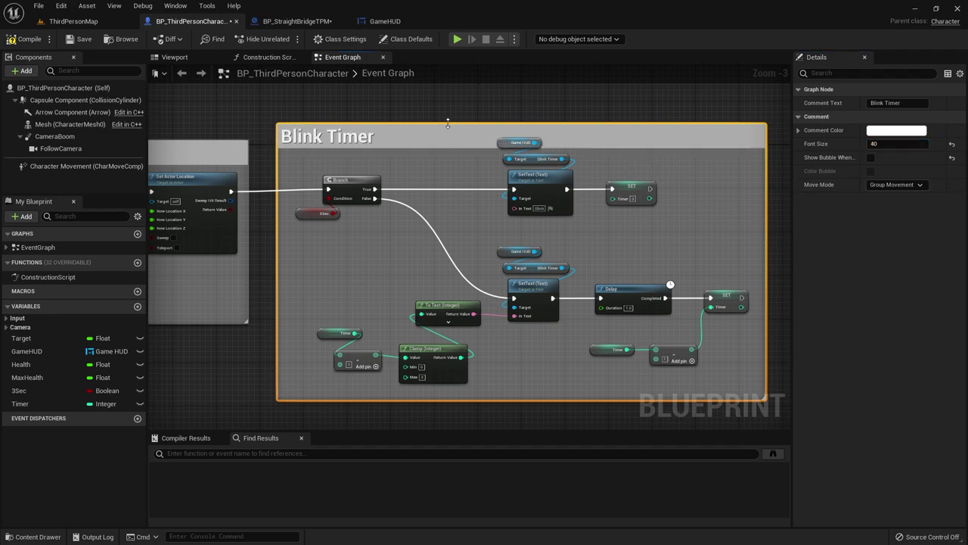
left_click_drag(448, 123, 450, 101)
left_click(378, 182)
scroll(408, 228, "down", 6)
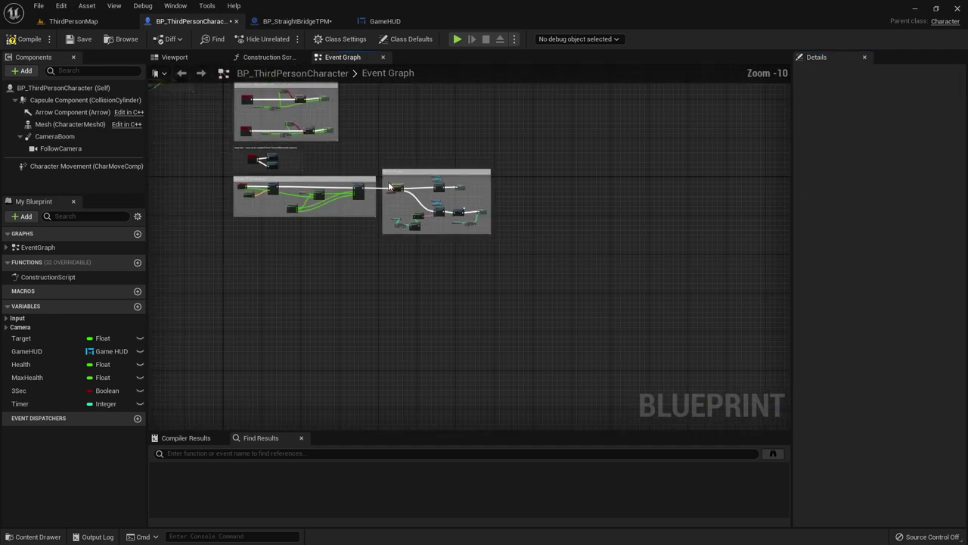
Step: Widen the Blink comment box to the right to make room for new nodes
scroll(522, 330, "up", 3)
scroll(522, 331, "up", 3)
scroll(522, 331, "down", 2)
right_click_drag(522, 331, 418, 357)
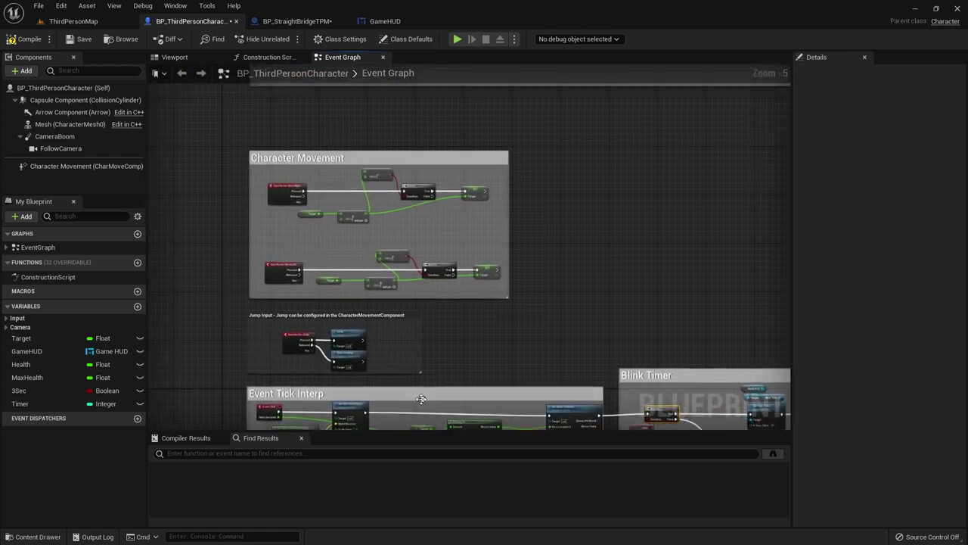
right_click_drag(439, 249, 393, 316)
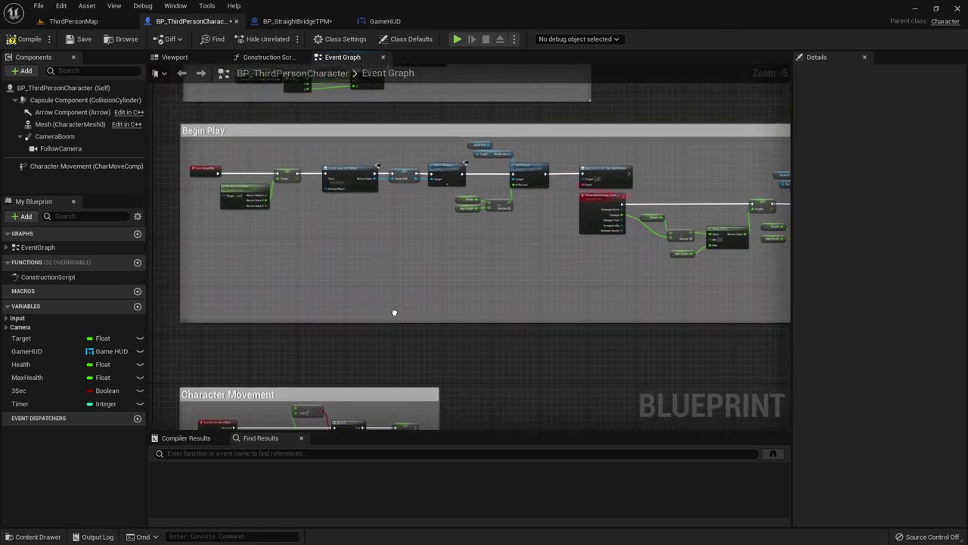
mouse_move(398, 250)
right_mouse_down()
mouse_move(416, 398)
mouse_move(391, 413)
mouse_move(415, 392)
right_mouse_up()
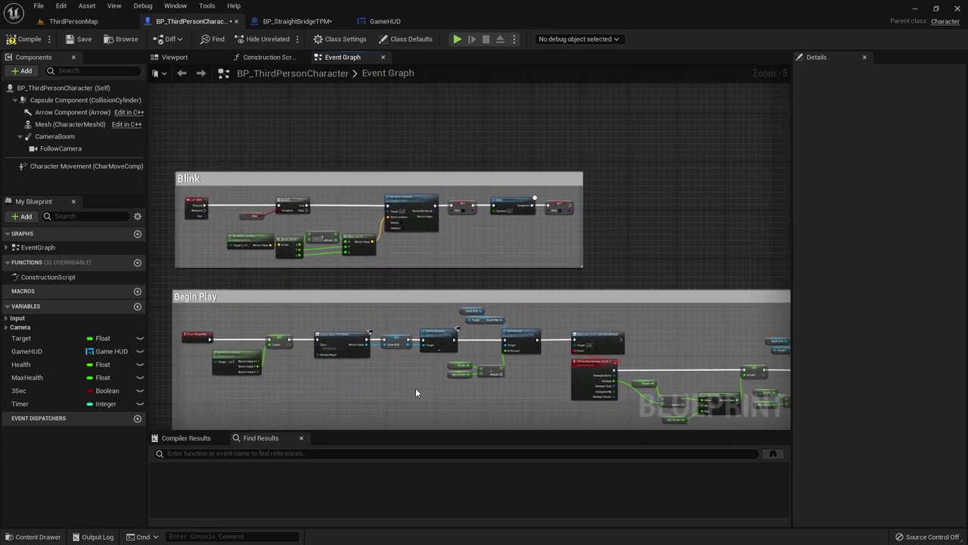
scroll(290, 249, "up", 1)
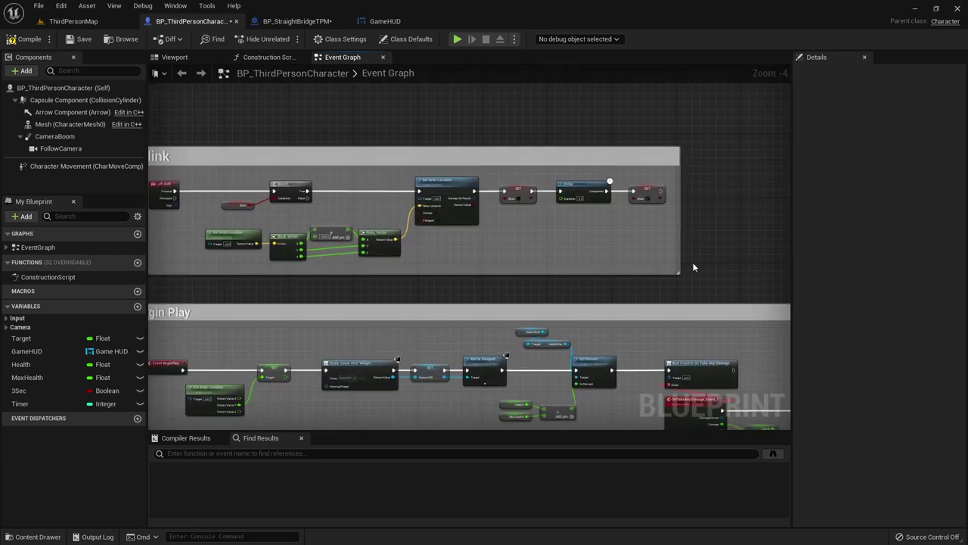
right_click_drag(692, 267, 486, 272)
left_click_drag(486, 272, 757, 279)
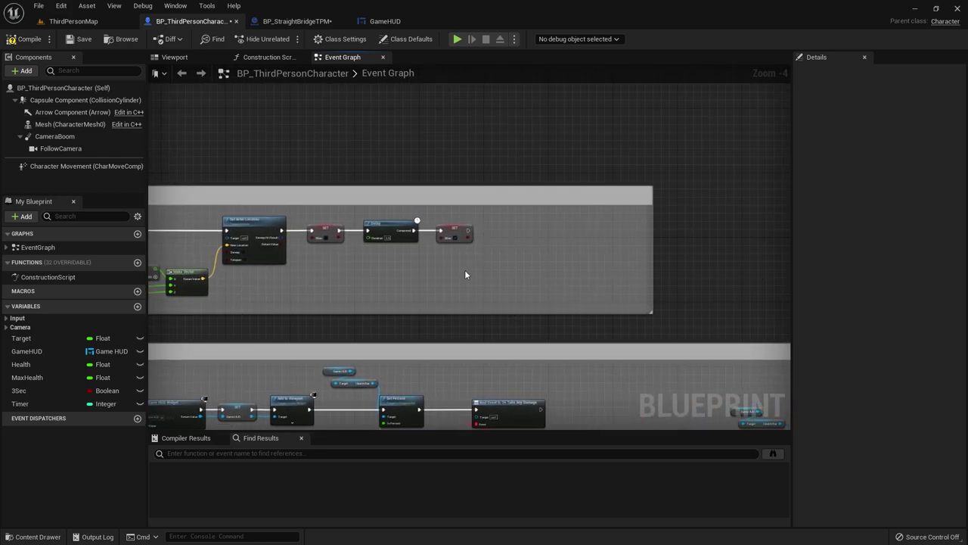
right_click_drag(465, 274, 562, 246)
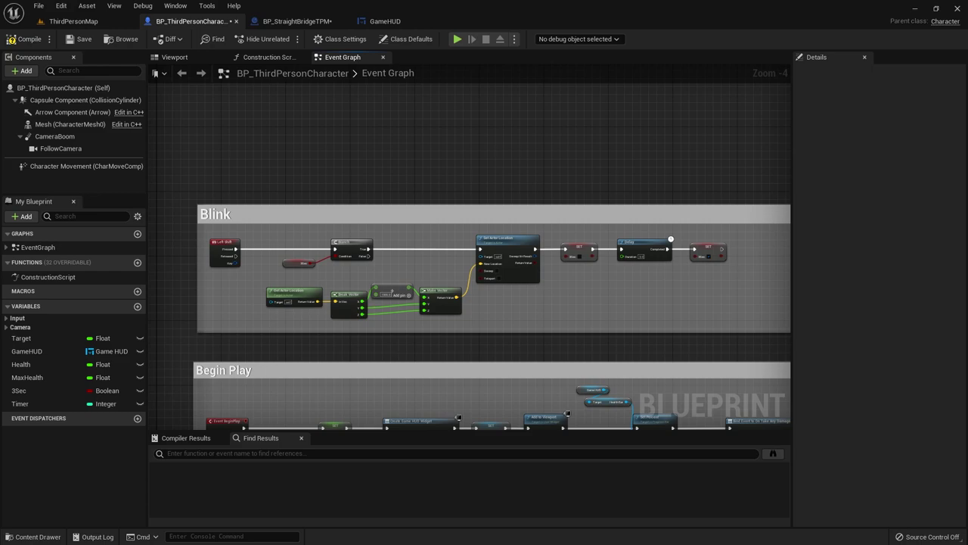
right_click_drag(457, 256, 489, 235)
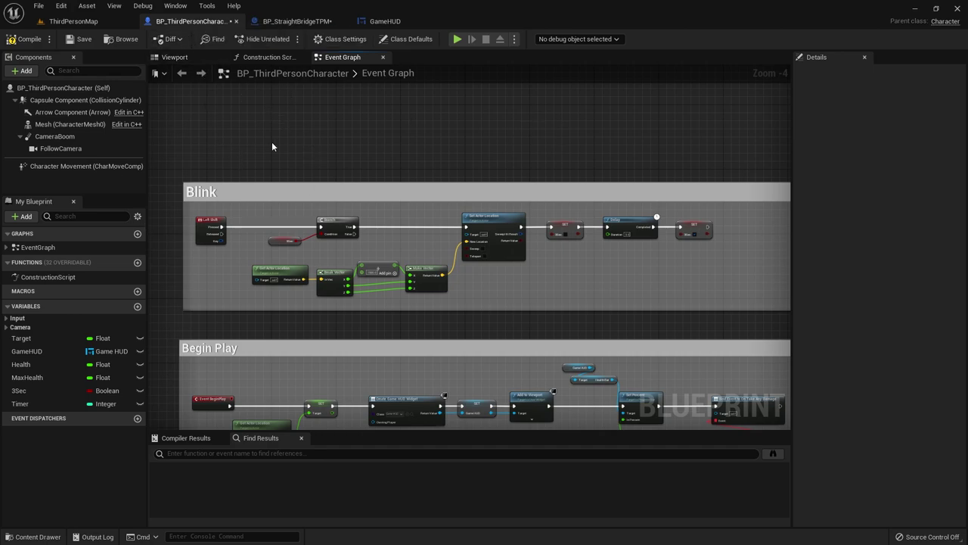
Step: Open the Content Drawer showing the Content/ThirdPerson/HUD folder with GameHUD
key("ctrl+space")
left_click(179, 57)
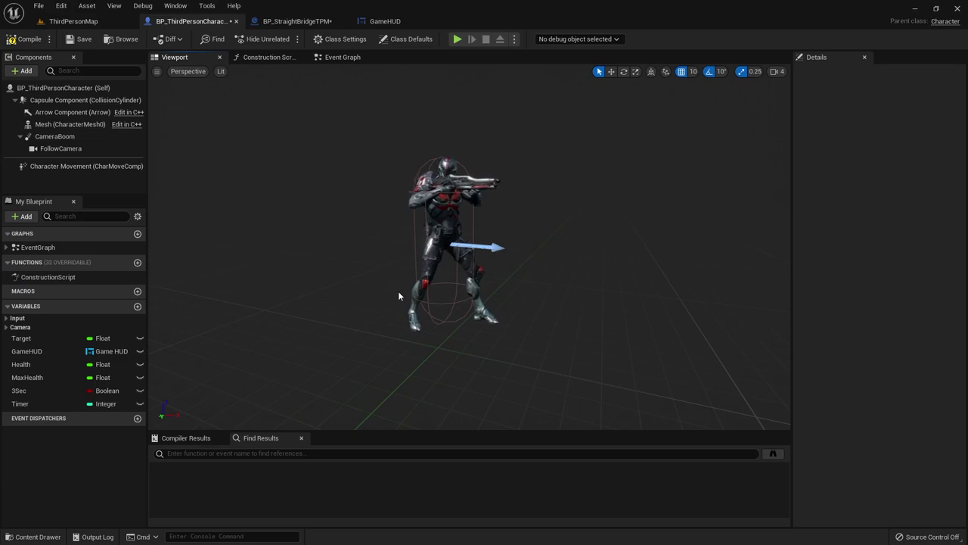
key("ctrl+space")
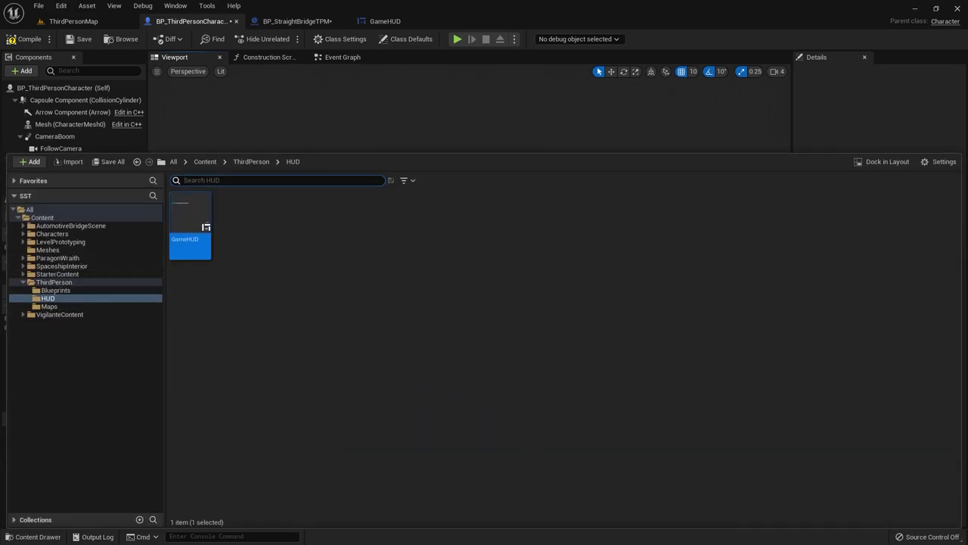
Step: Open P_Wraith_Drone_Fire from ParagonWraith > FX > Particles > Abilities > Drone > FX, then return to BP_ThirdPersonCharacter
left_click(343, 57)
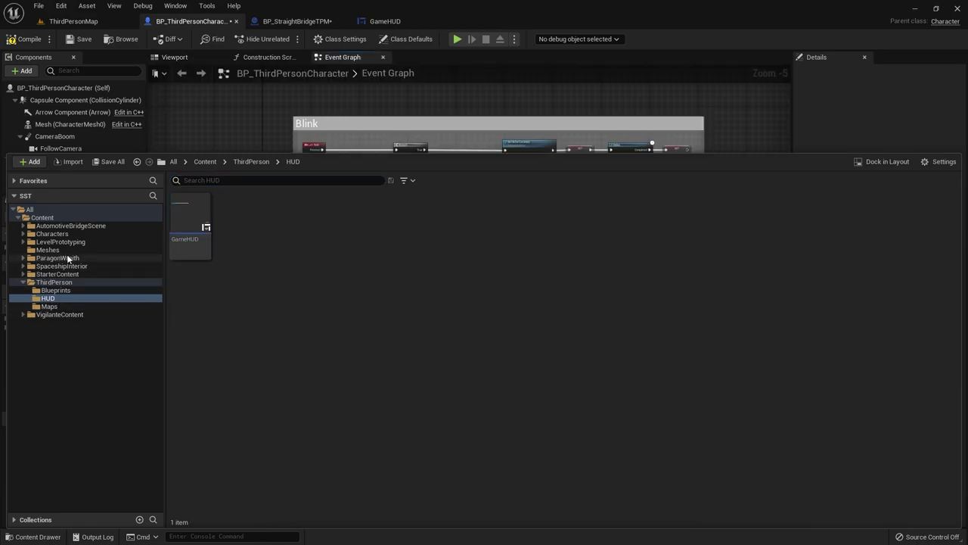
left_click(25, 258)
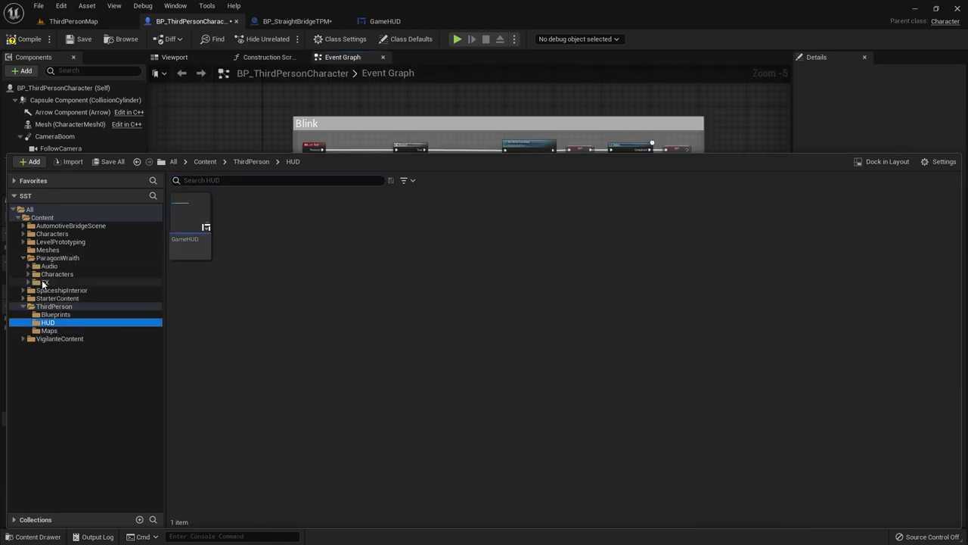
left_click(29, 282)
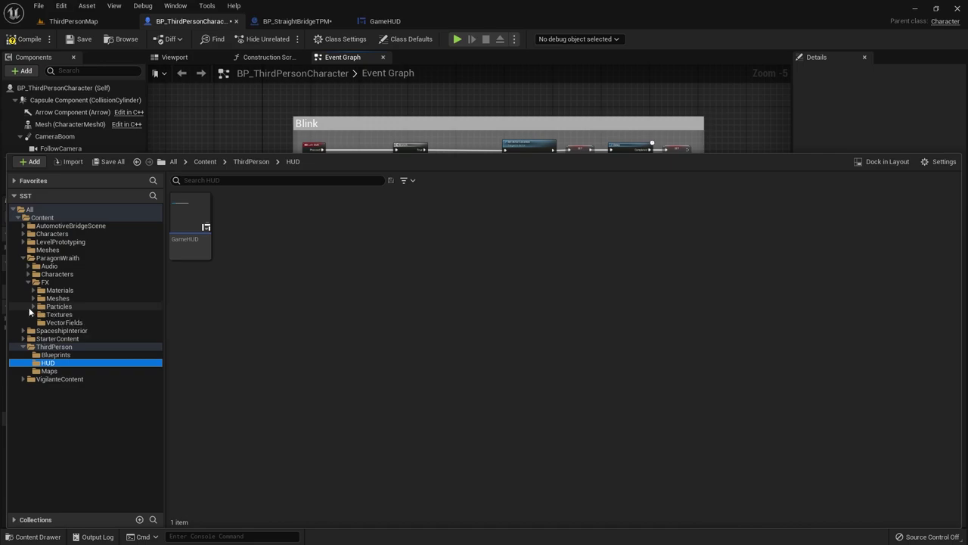
left_click(33, 306)
double_click(38, 315)
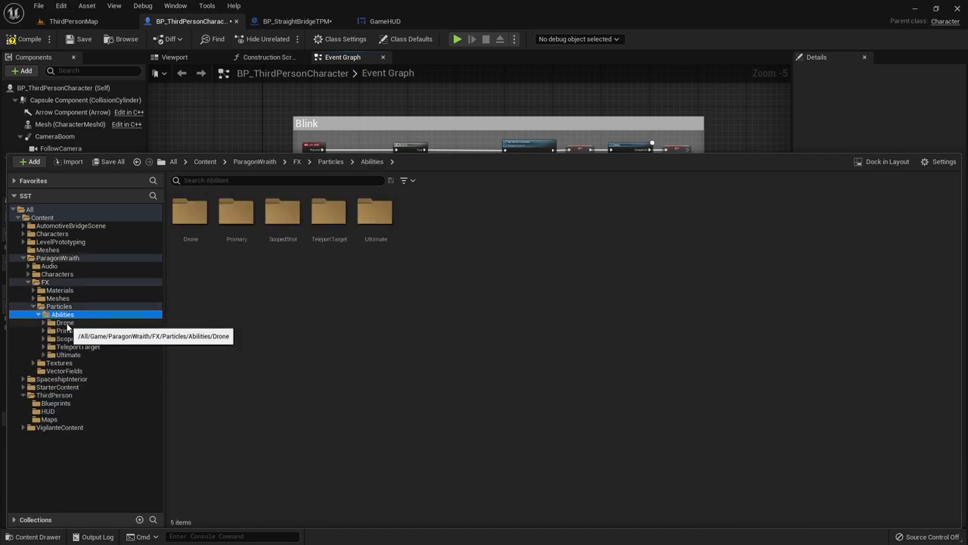
left_click(68, 331)
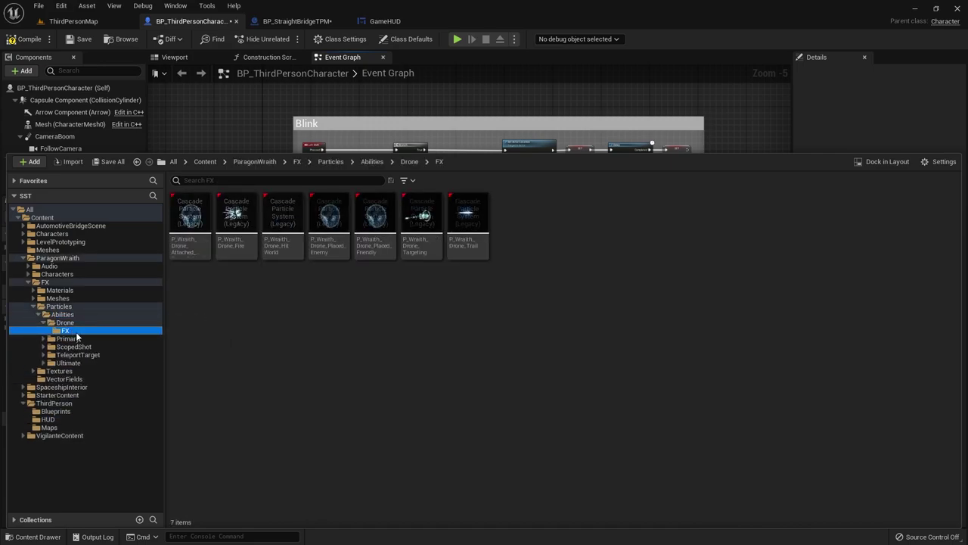
double_click(245, 217)
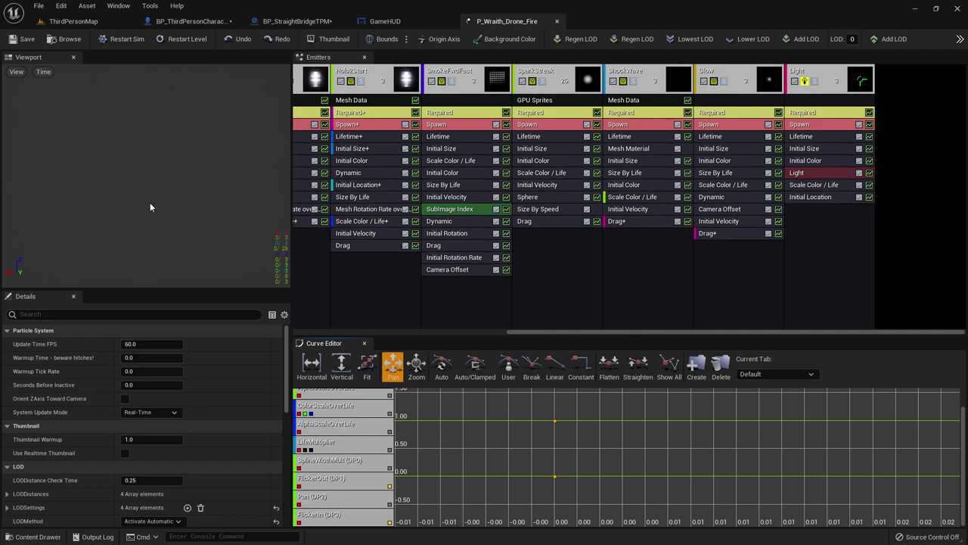
left_click(204, 25)
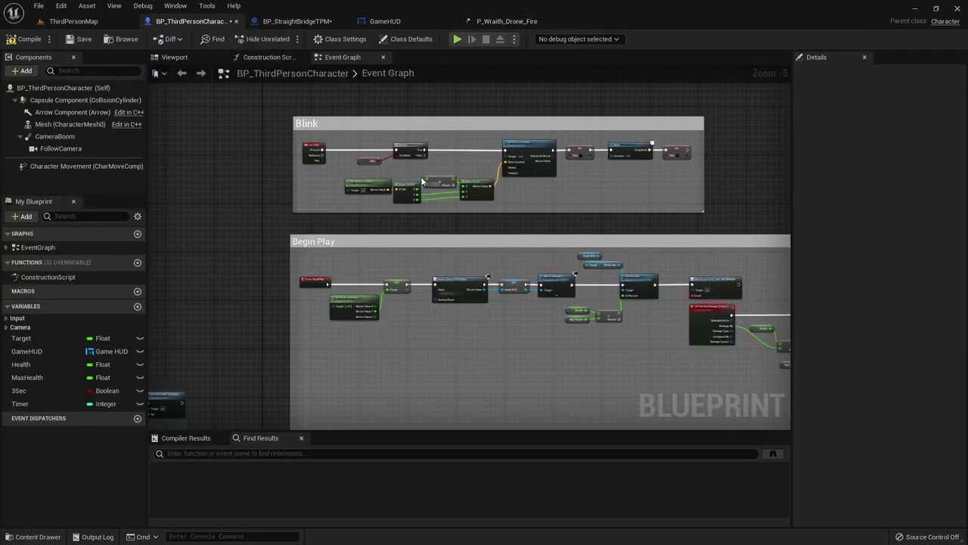
Step: Move the Delay and SET nodes right to make room after the first SET node
scroll(421, 182, "up", 2)
scroll(570, 250, "down", 1)
scroll(413, 258, "up", 2)
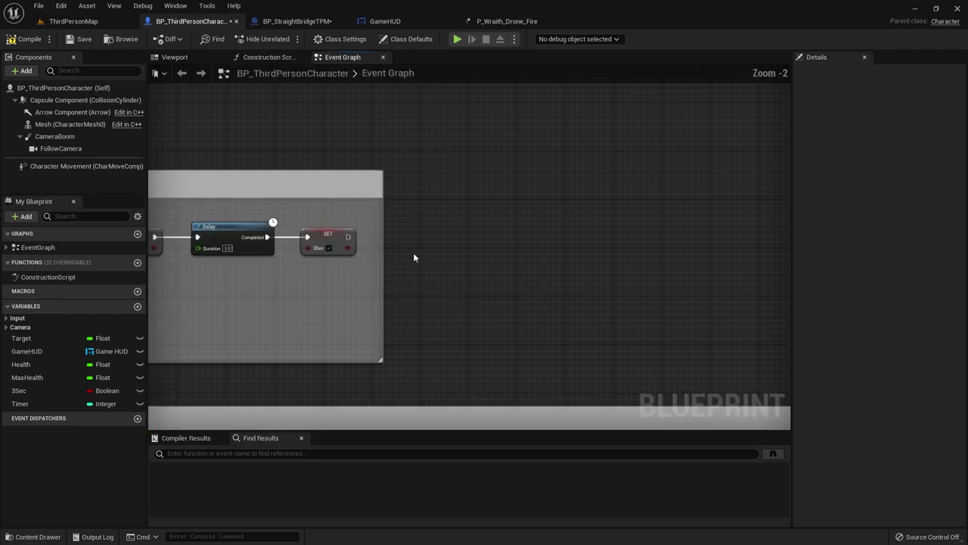
scroll(413, 258, "up", 2)
mouse_move(378, 313)
right_mouse_down()
mouse_move(661, 292)
mouse_move(493, 329)
mouse_move(550, 303)
right_mouse_up()
right_click_drag(730, 186, 819, 184)
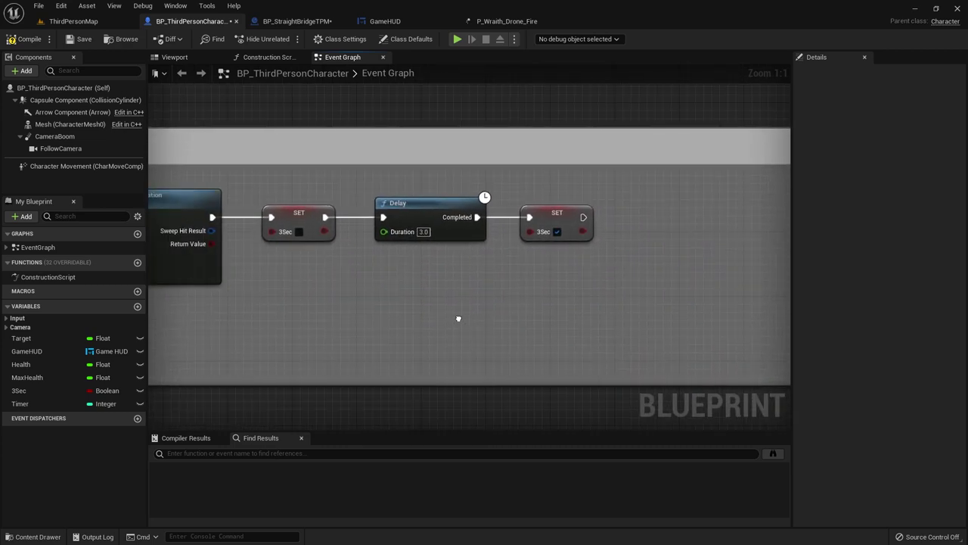
left_click(426, 237)
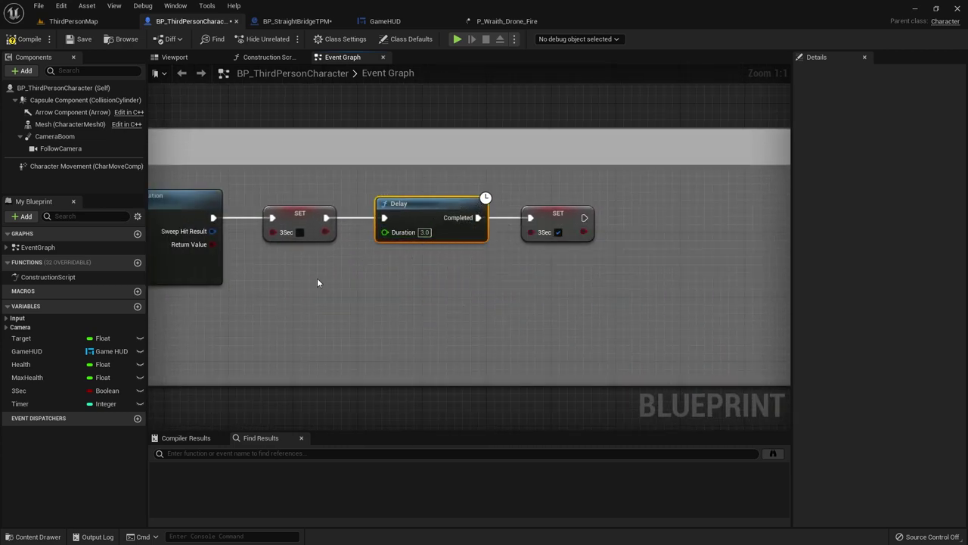
right_click_drag(317, 282, 674, 320)
right_click_drag(659, 417, 205, 310)
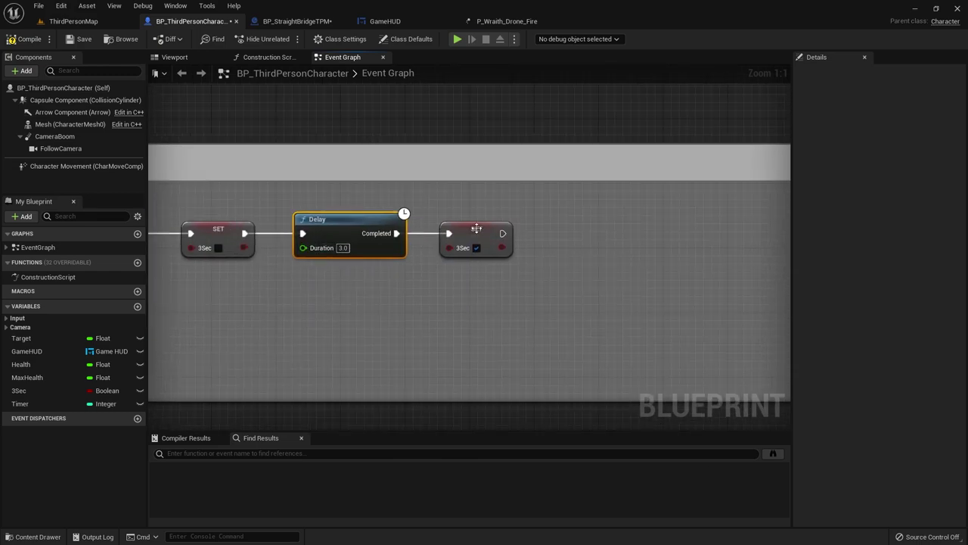
right_click_drag(545, 240, 505, 318)
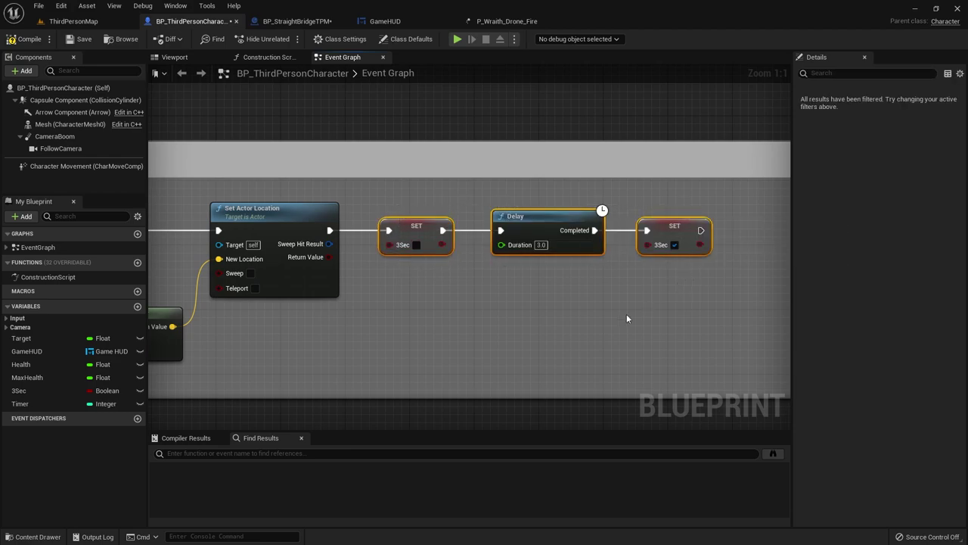
right_click_drag(650, 267, 474, 247)
left_click_drag(412, 207, 743, 197)
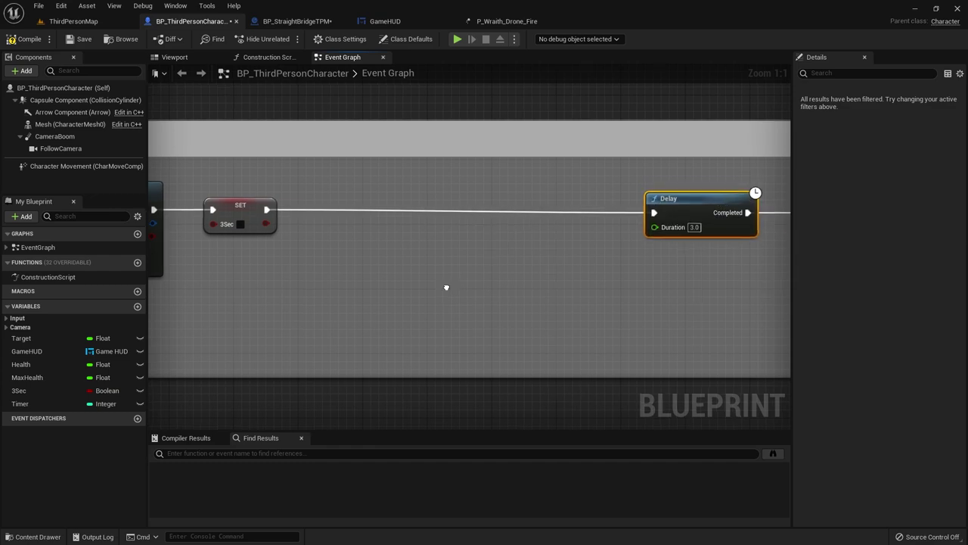
right_click_drag(446, 287, 494, 280)
Step: Add a Spawn Emitter at Location node after SET using the P_Wraith_Drone_Fire template
left_click_drag(419, 209, 584, 211)
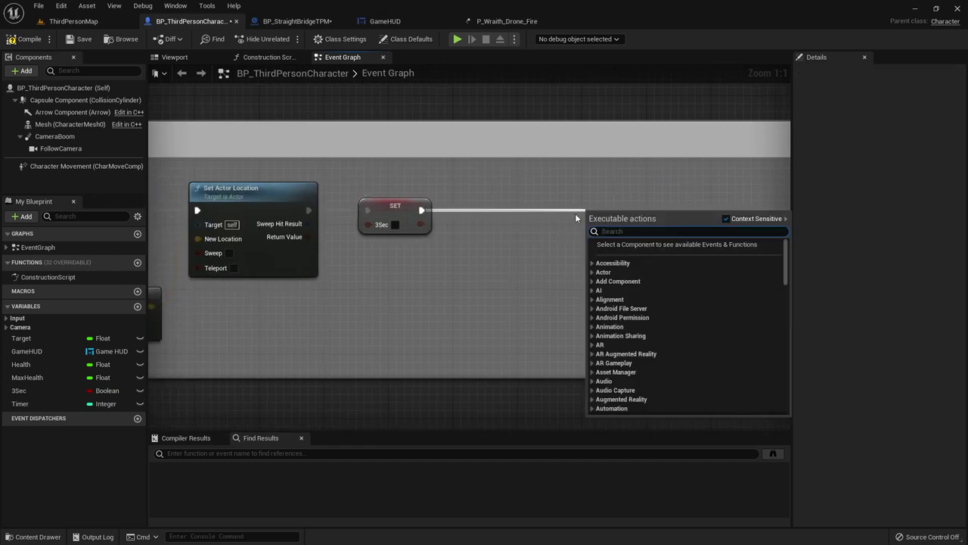
type("span")
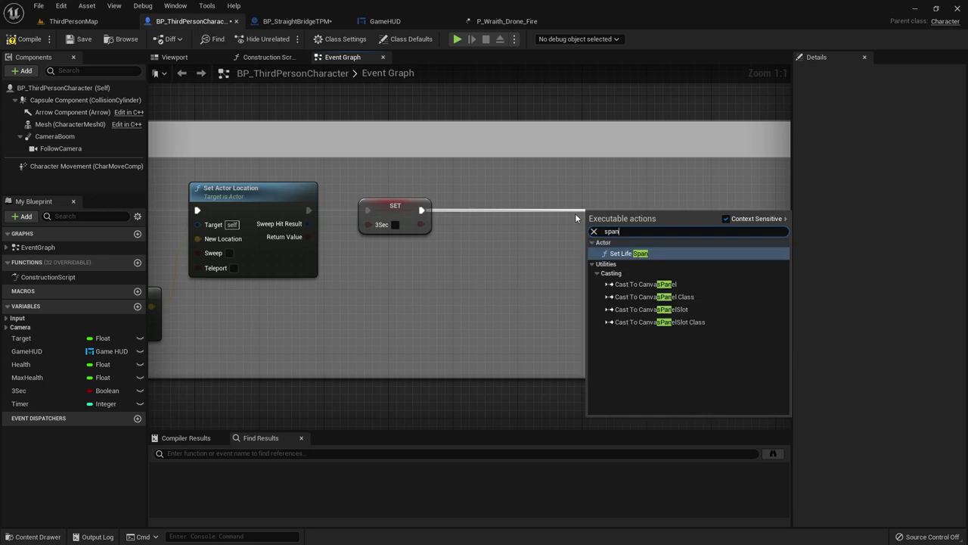
key("BackSpace")
type("wn")
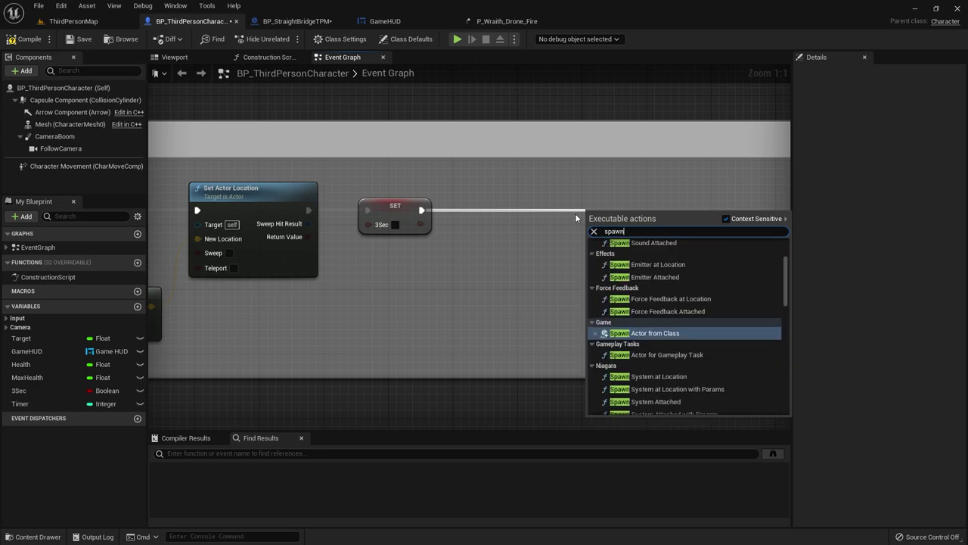
type(" em")
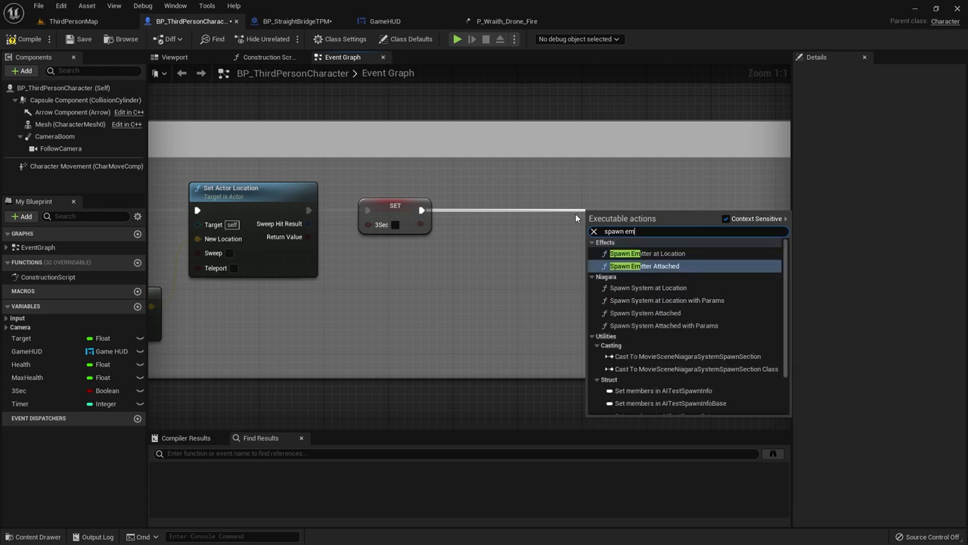
type("itter")
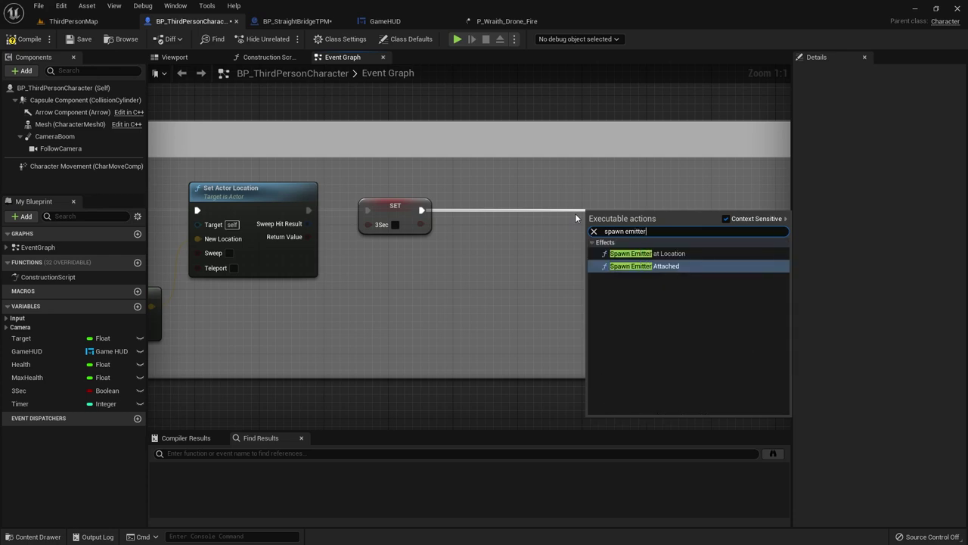
left_click(658, 259)
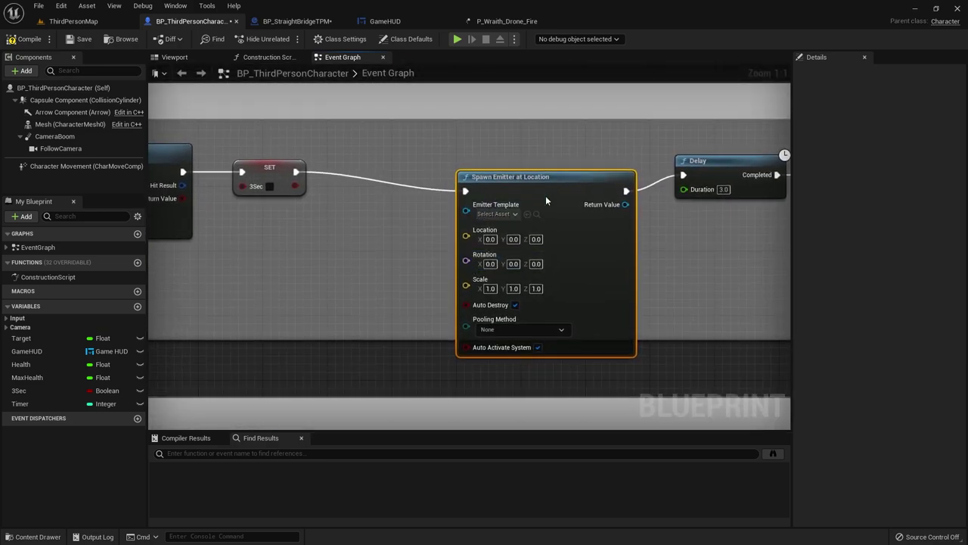
left_click_drag(542, 140, 544, 154)
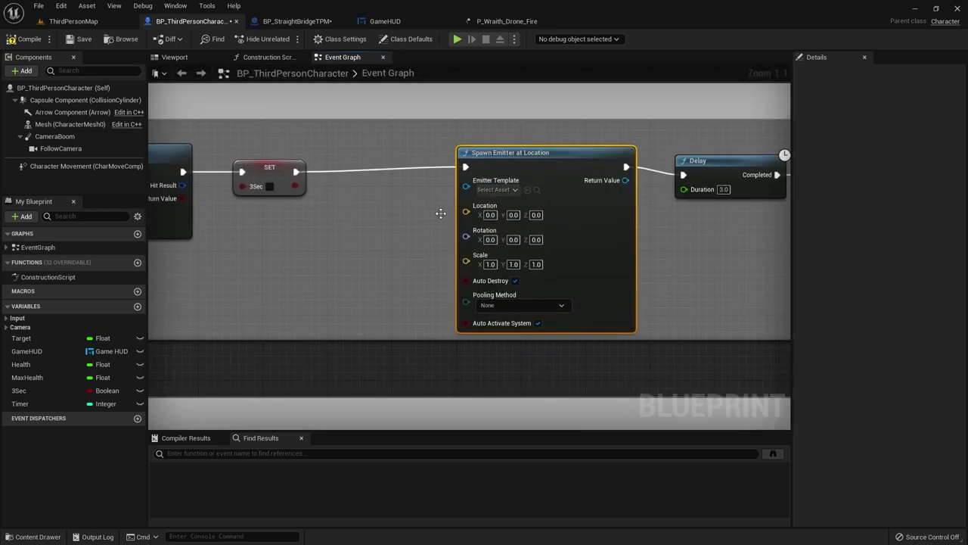
right_click_drag(325, 249, 380, 258)
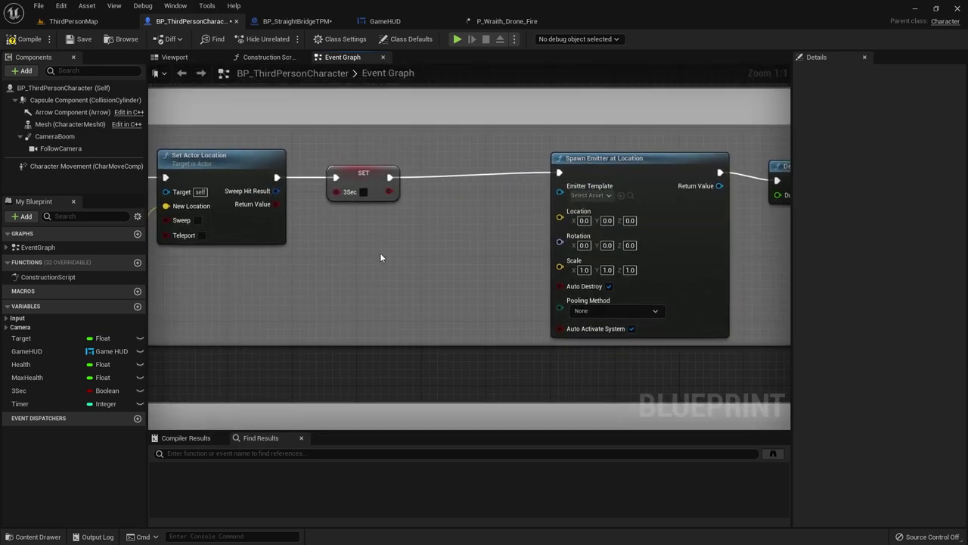
left_click(582, 195)
type("d")
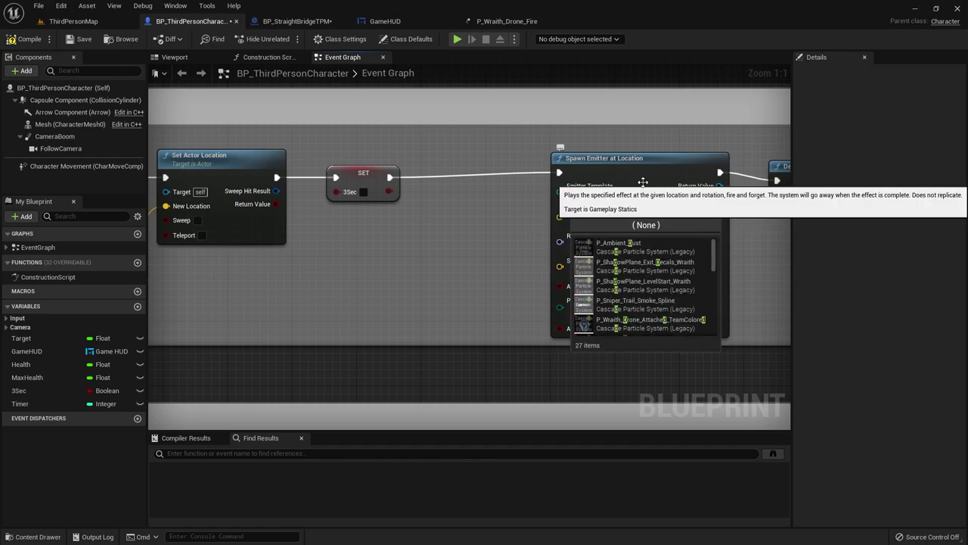
type("ro")
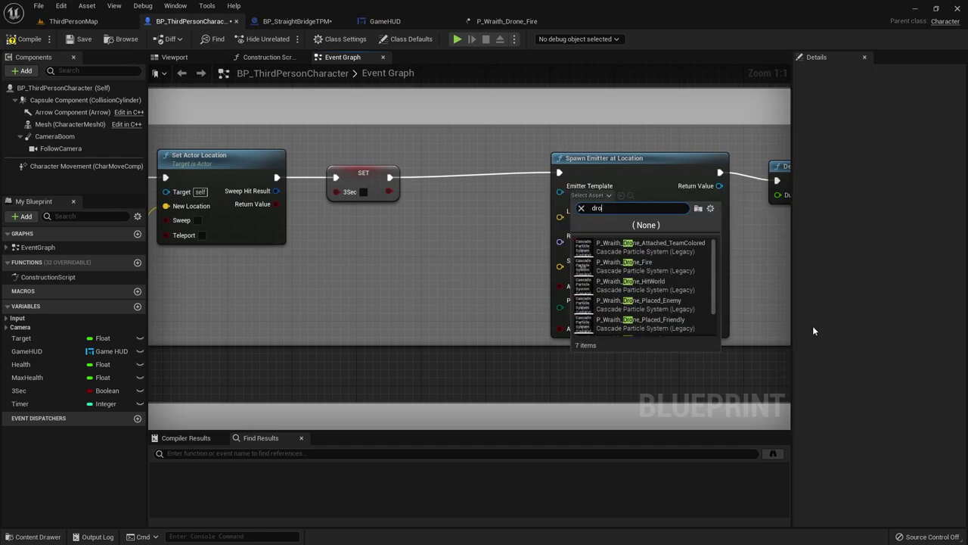
type("ne_")
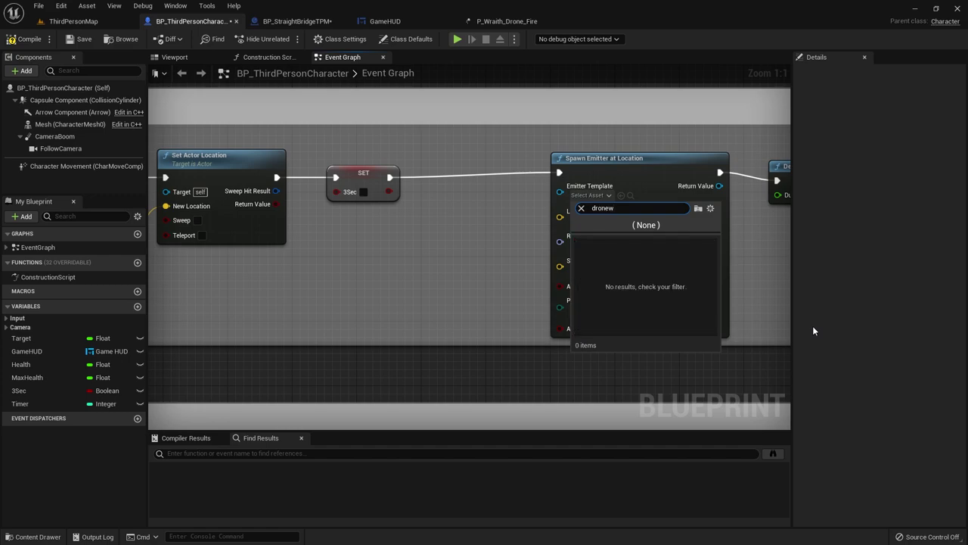
type("fire")
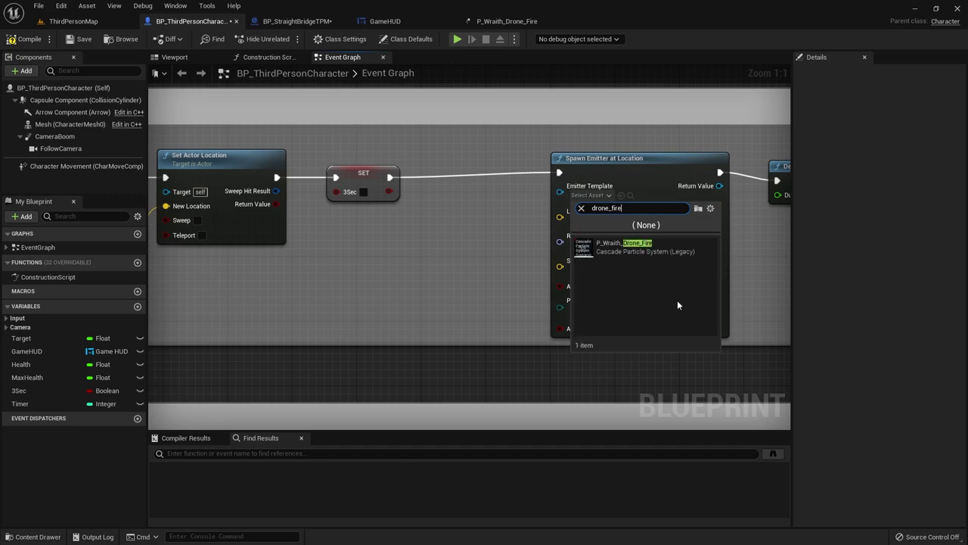
left_click(655, 247)
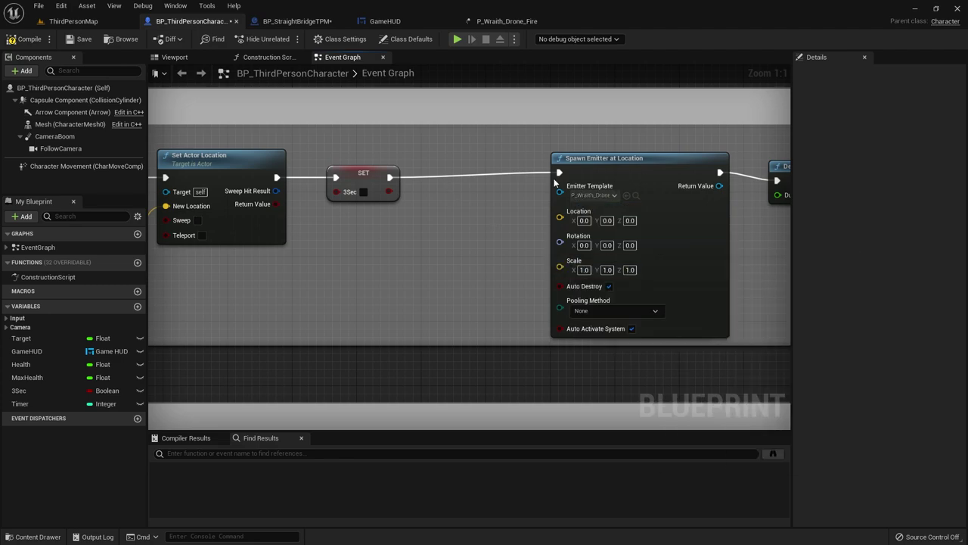
Step: Wire a Get Actor Location node into the emitter's Location, then switch to ThirdPersonMap
right_click(392, 274)
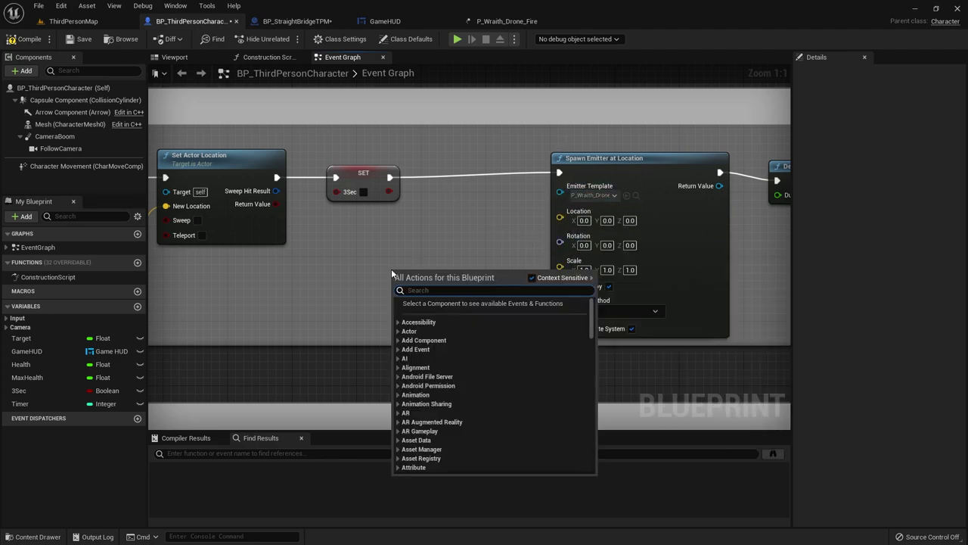
type("get")
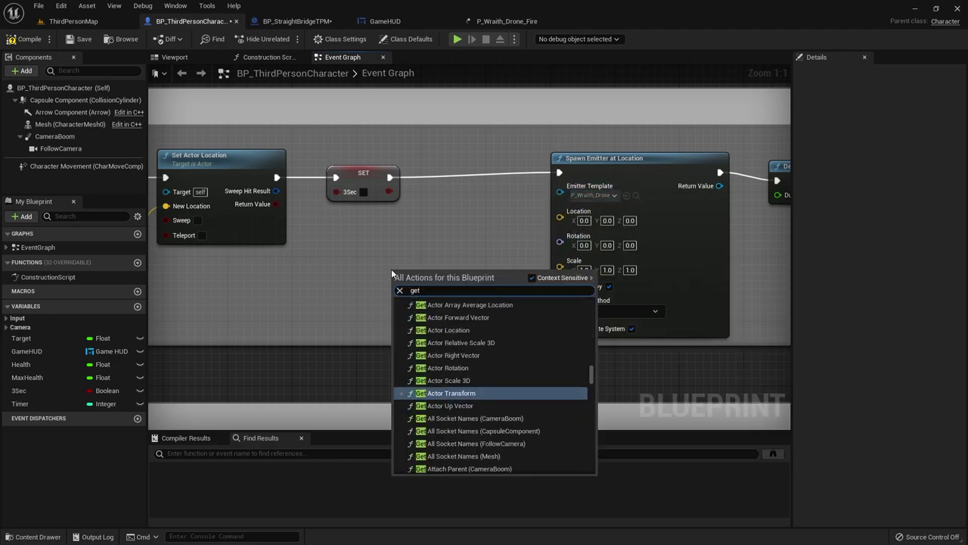
type(" actor")
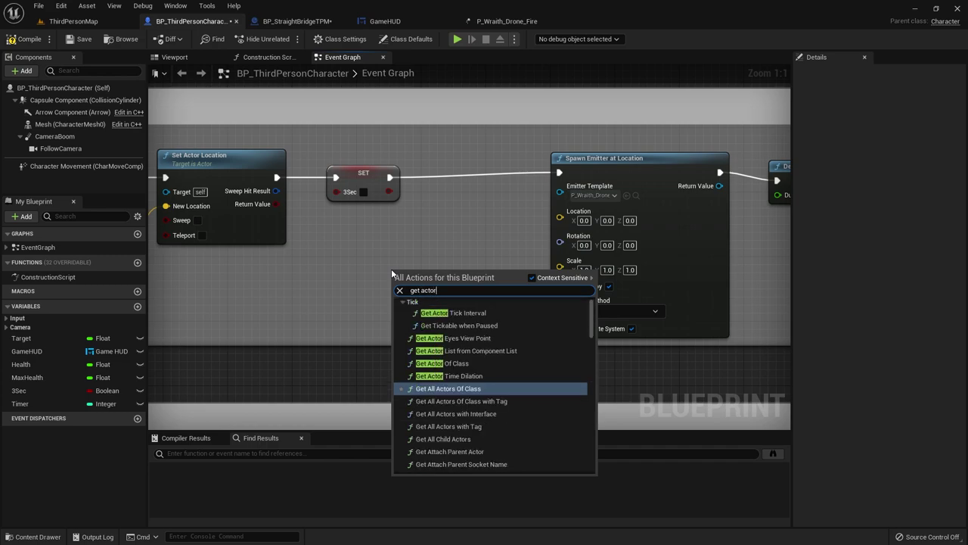
type(" location")
left_click(451, 329)
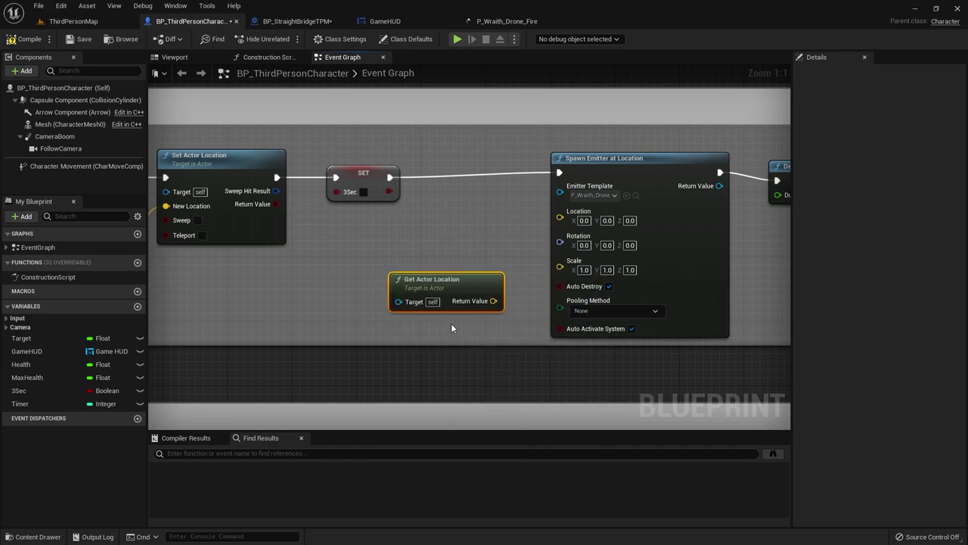
left_click_drag(463, 282, 406, 282)
left_click_drag(596, 215, 596, 216)
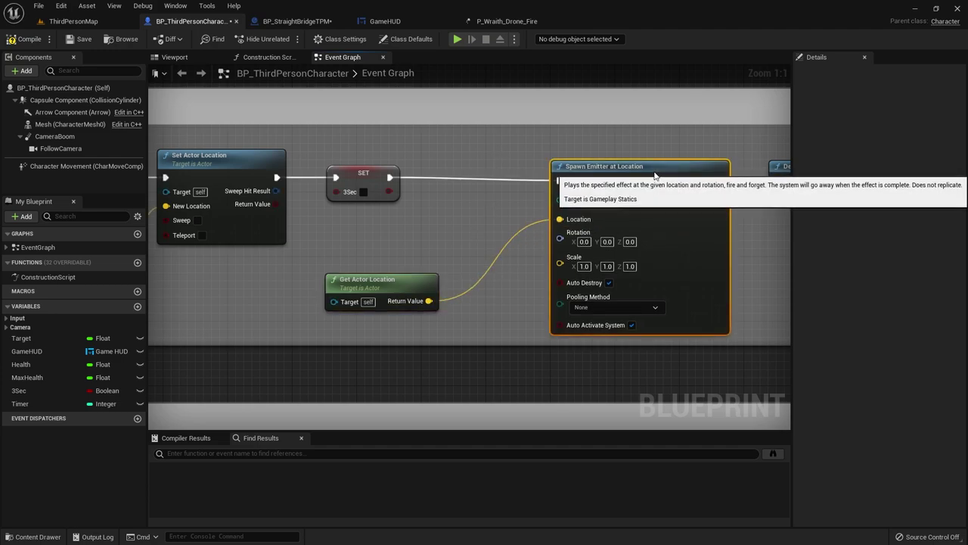
left_click_drag(678, 175, 669, 174)
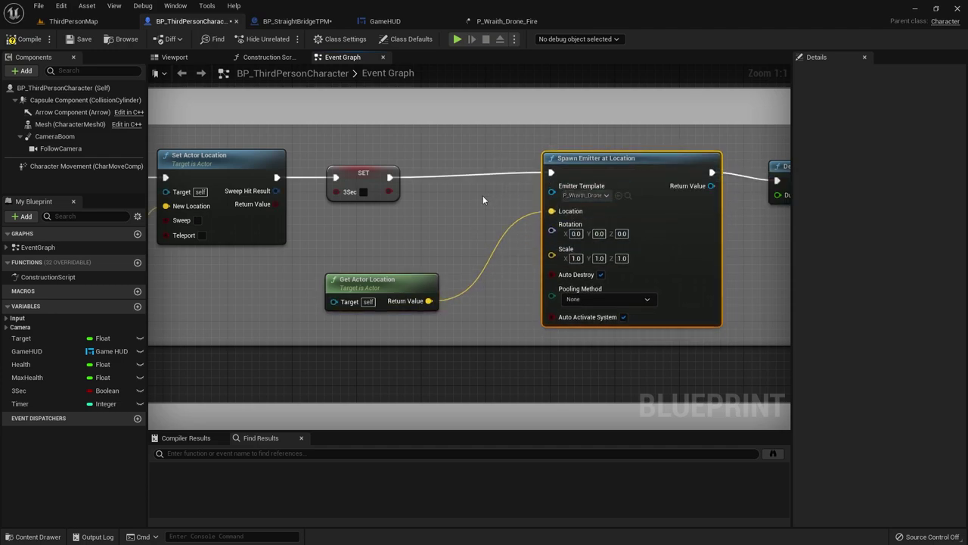
left_click(74, 23)
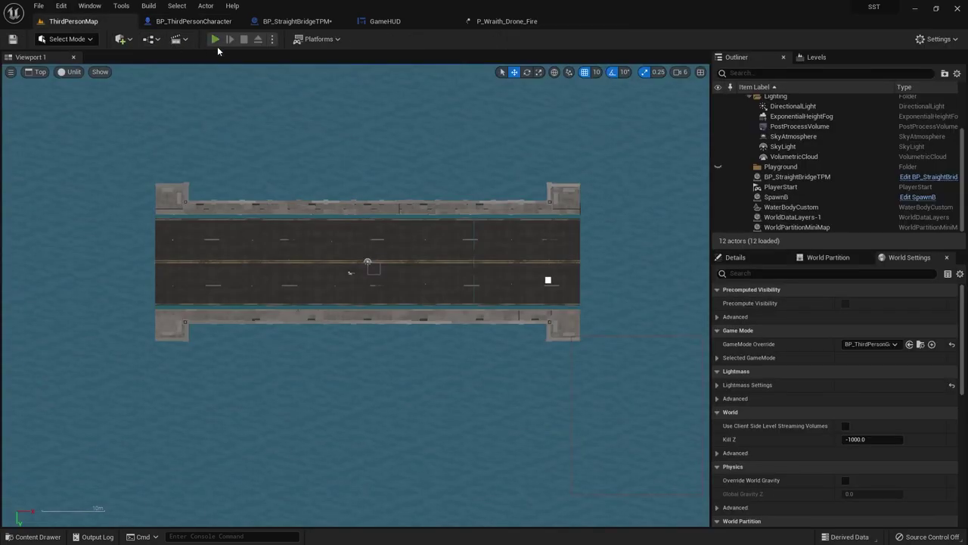
Step: Play-test the level, then edit the Spawn Emitter's Scale value and compile the blueprint
left_click(215, 39)
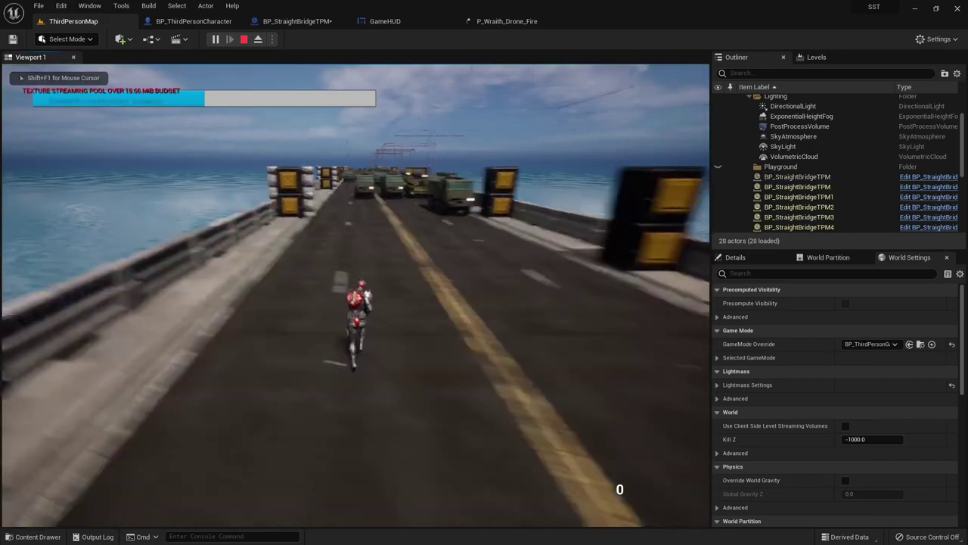
key("Escape")
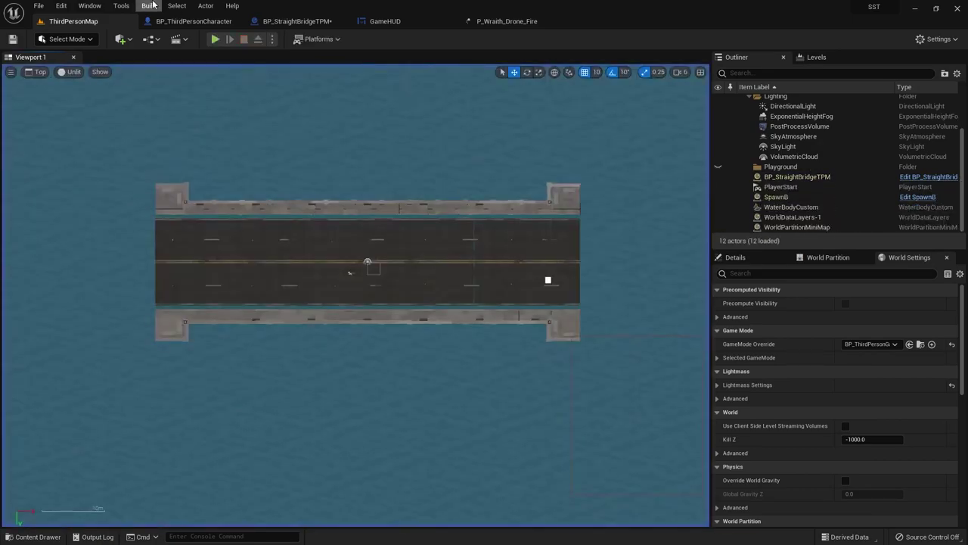
left_click(189, 22)
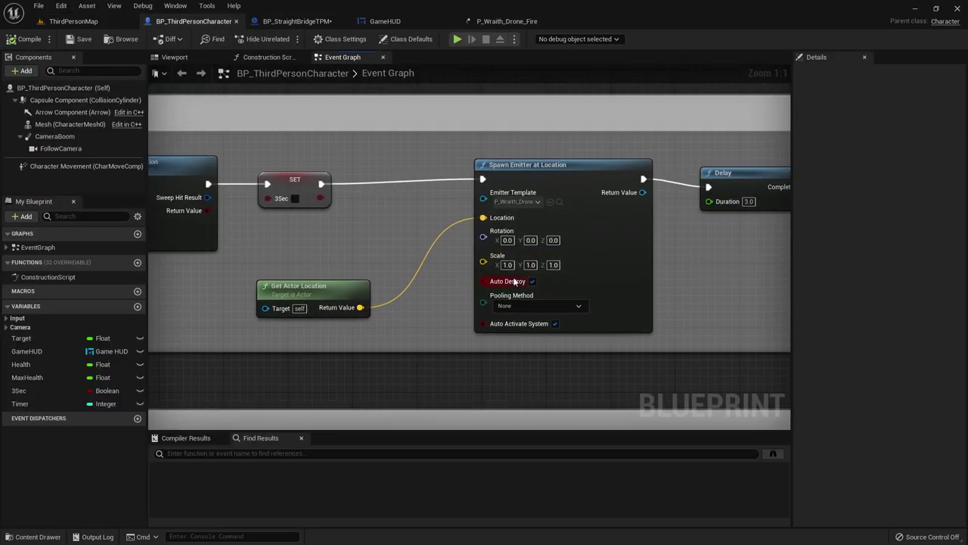
type("4")
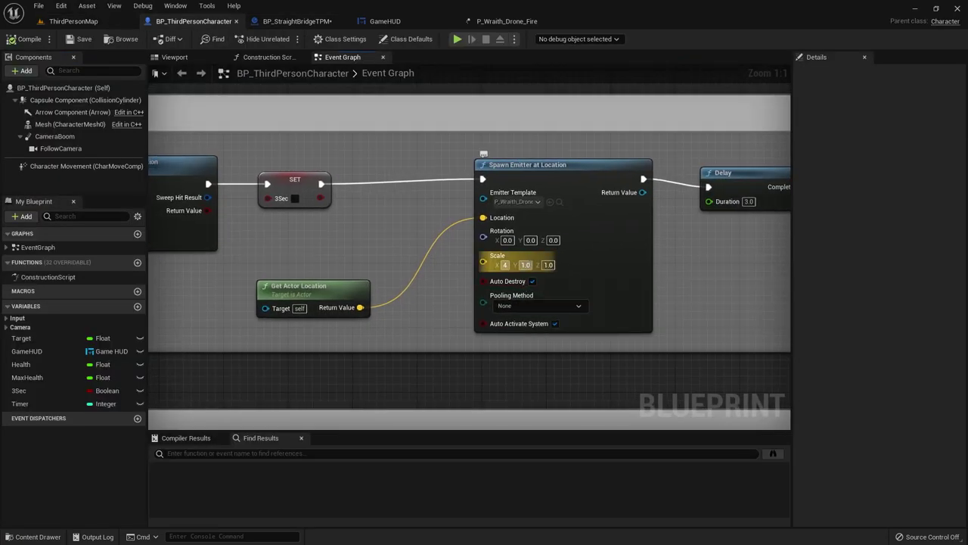
left_click(79, 41)
Step: Play-test the level again, then compile and save the character blueprint
left_click(74, 21)
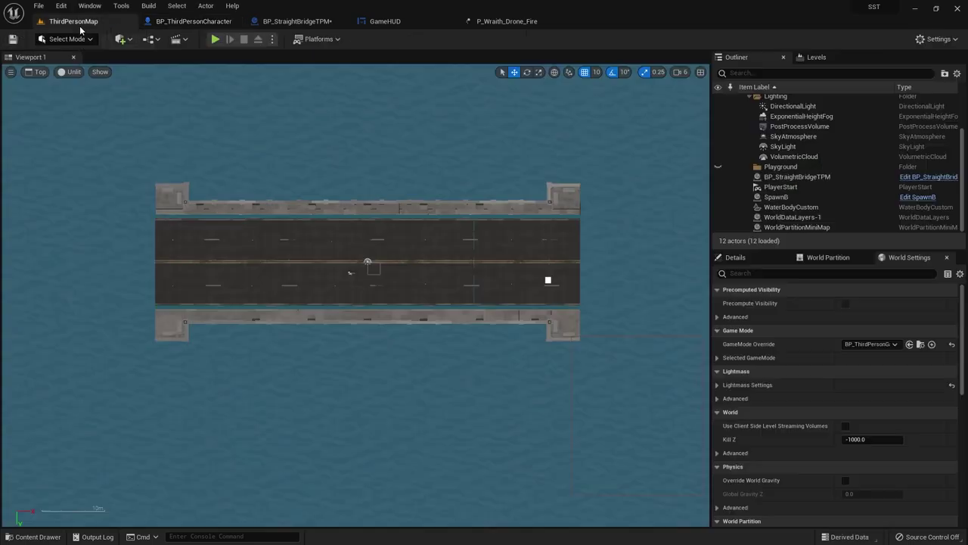
key("alt+p")
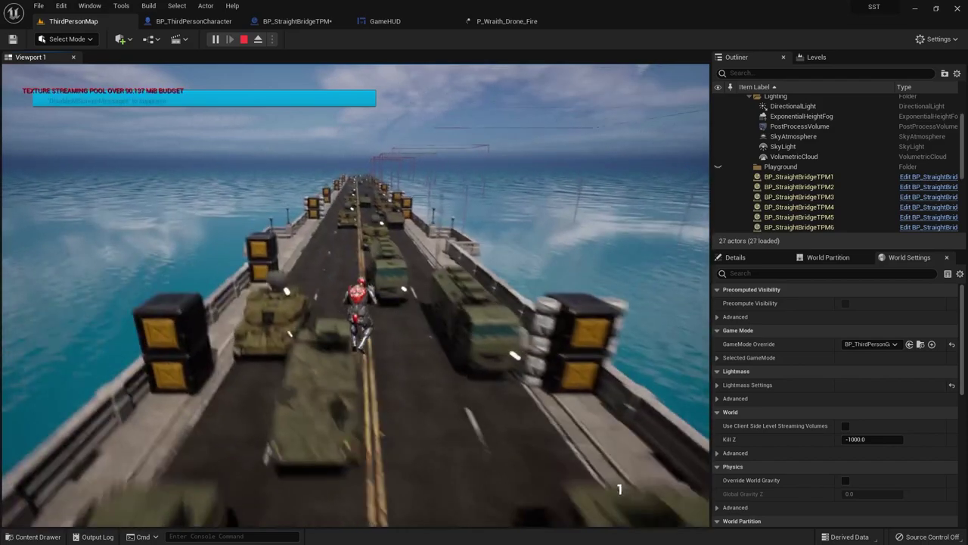
key("Escape")
left_click(192, 24)
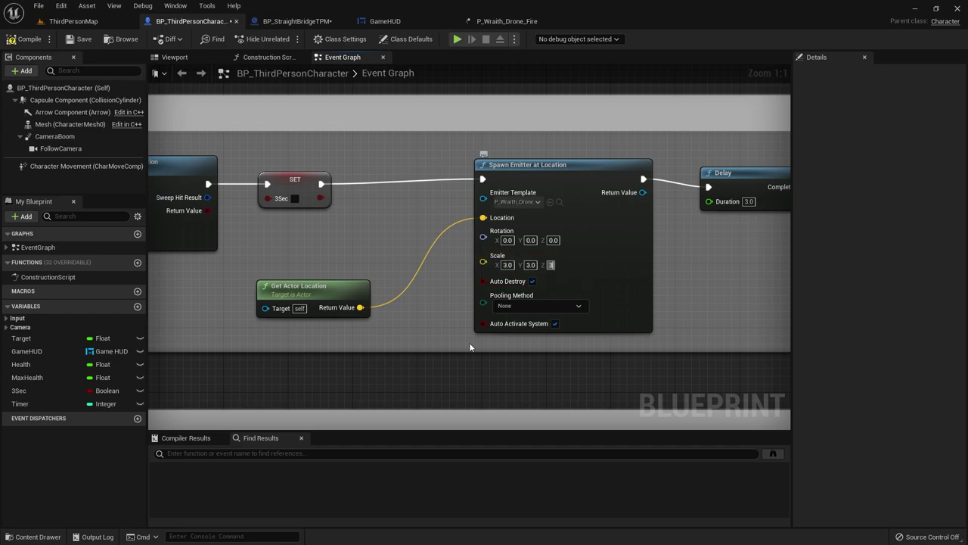
left_click(78, 39)
Step: Run another play session testing the blink with the emitter scaled to 3 on all axes
left_click(74, 22)
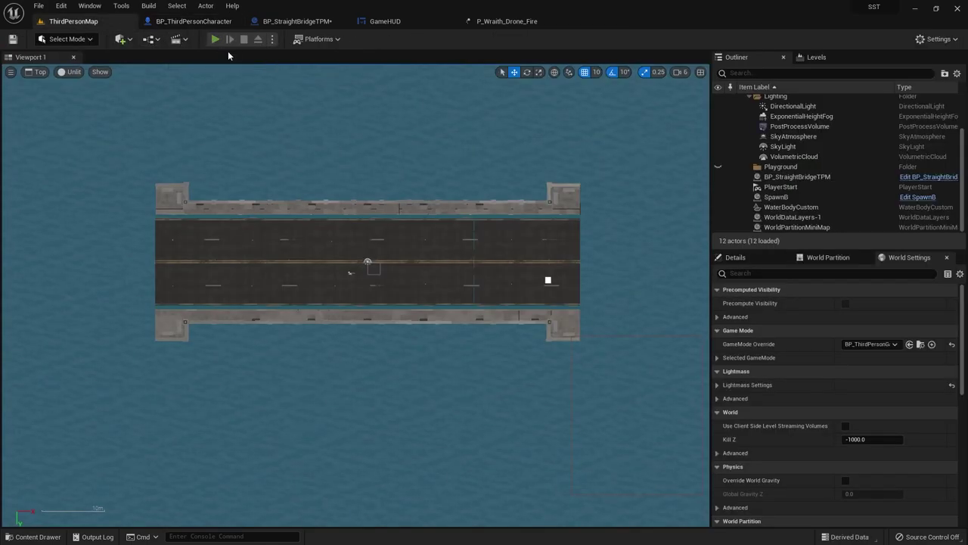
key("alt+p")
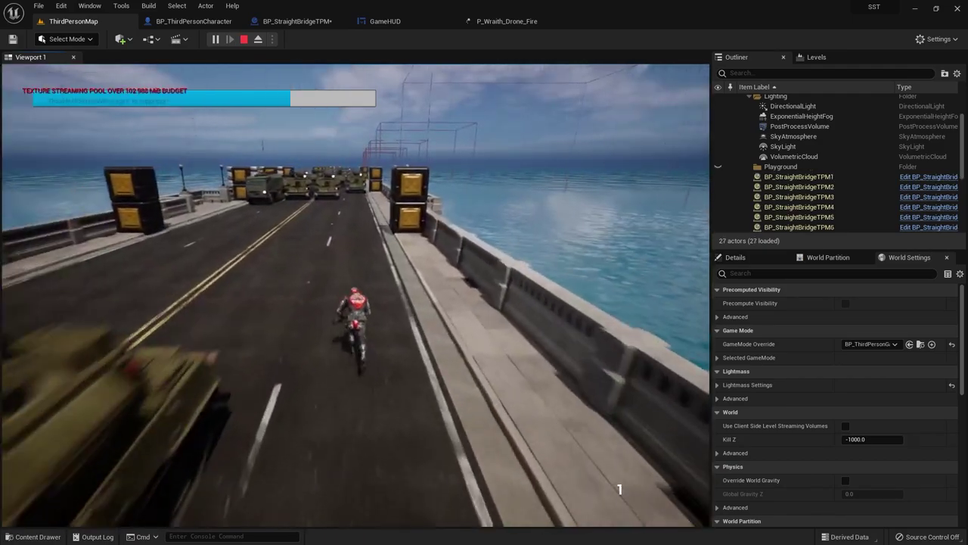
key("Escape")
left_click(194, 21)
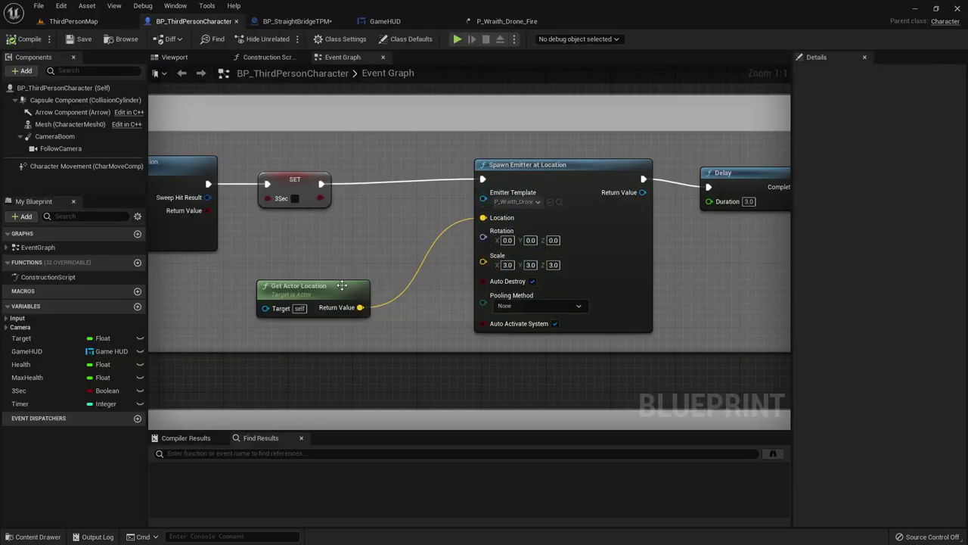
Step: Promote the emitter's Location pin to a variable, then delete the getter and the variable again
left_click_drag(342, 285, 233, 277)
right_click(483, 218)
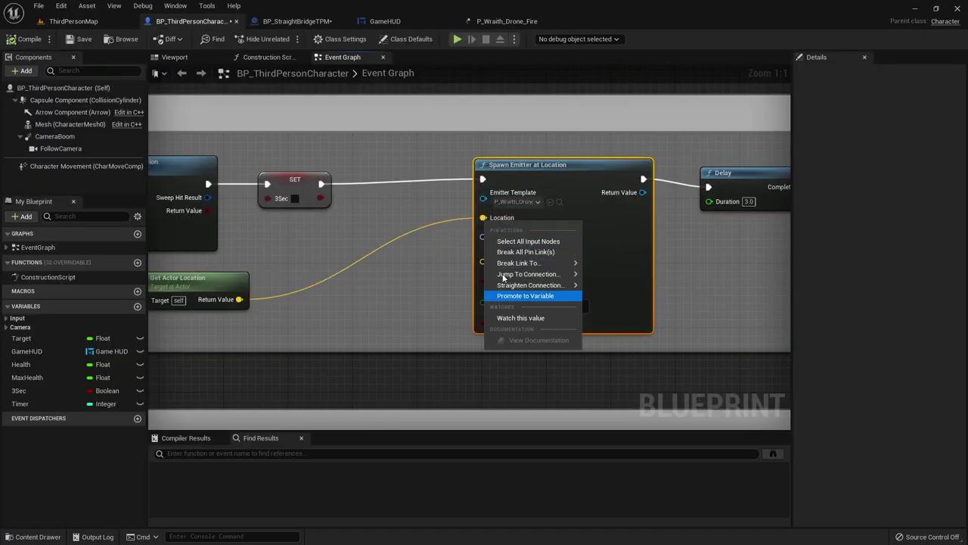
left_click(478, 218)
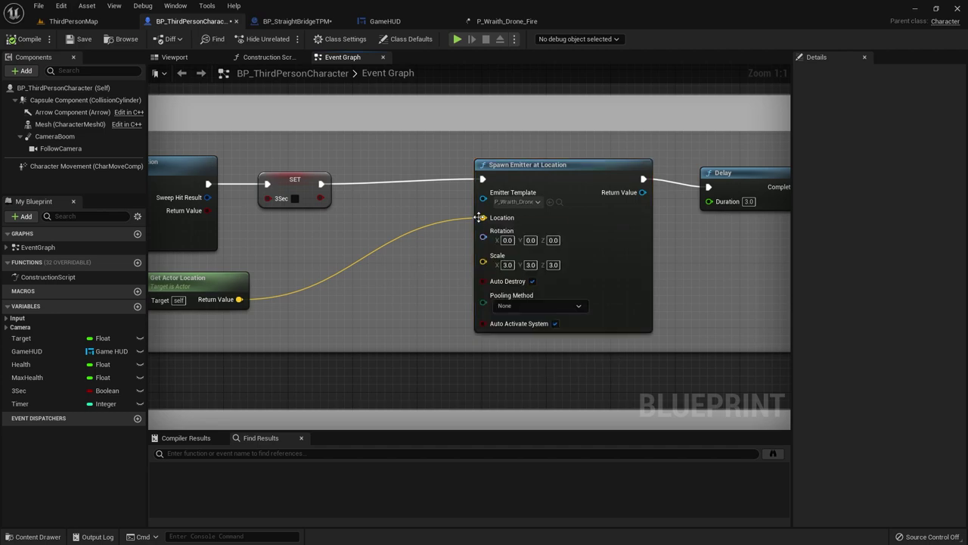
right_click(483, 217)
left_click(515, 240)
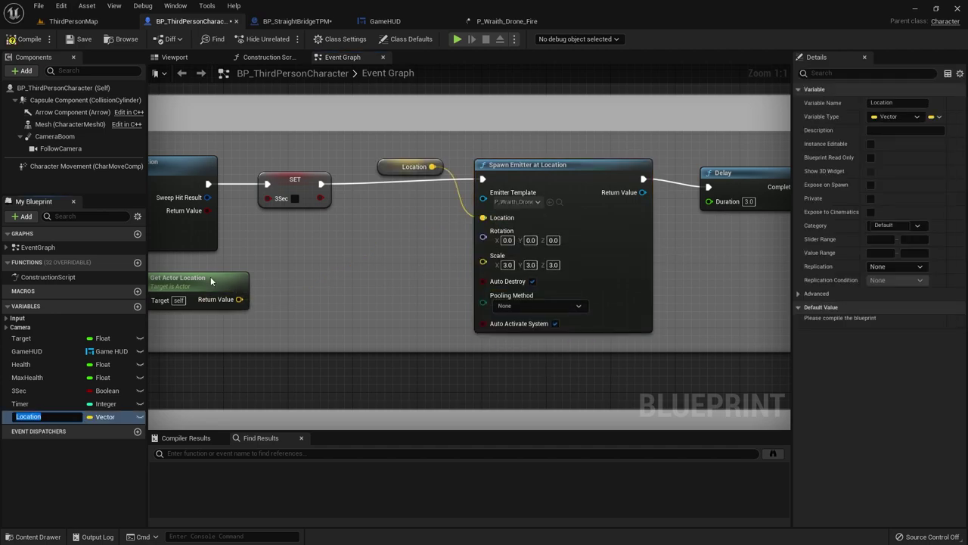
left_click_drag(210, 276, 317, 235)
left_click(393, 167)
key("Delete")
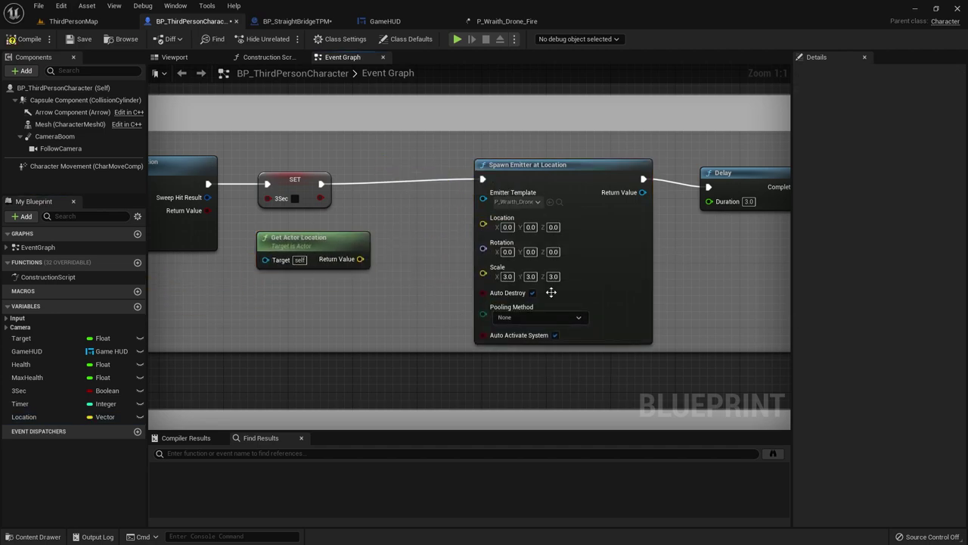
left_click(49, 417)
key("Delete")
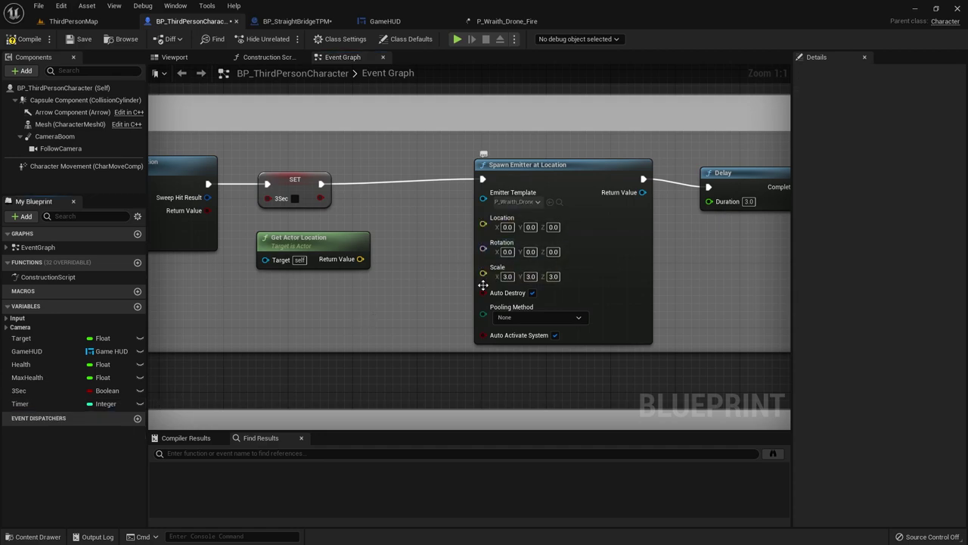
Step: Split the Location and actor location pins into X, Y, Z and connect X and Y
right_click(482, 225)
left_click(515, 257)
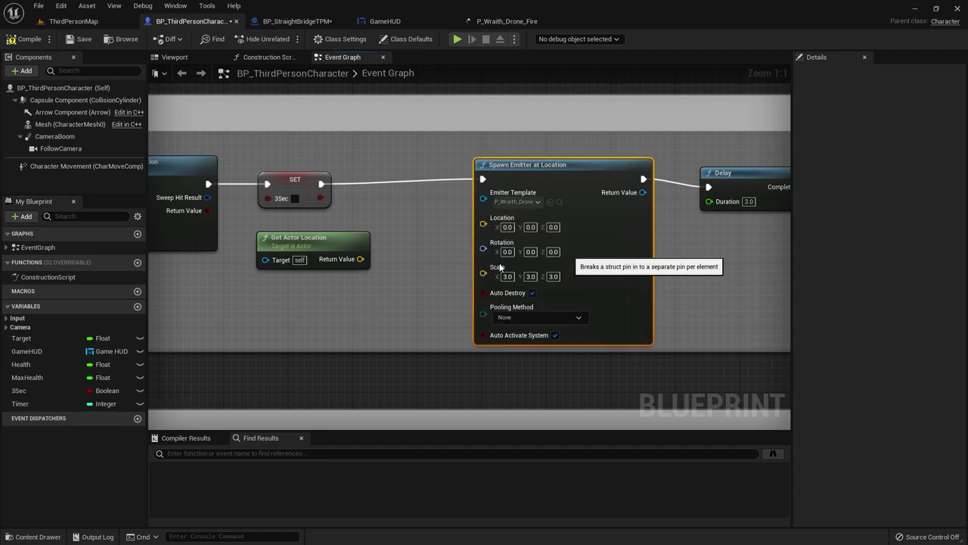
right_click(361, 259)
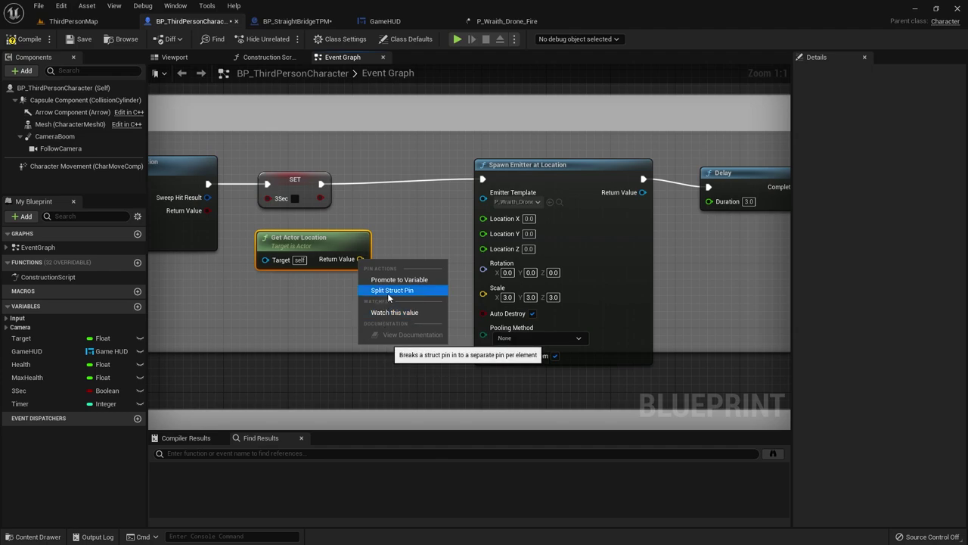
left_click(387, 290)
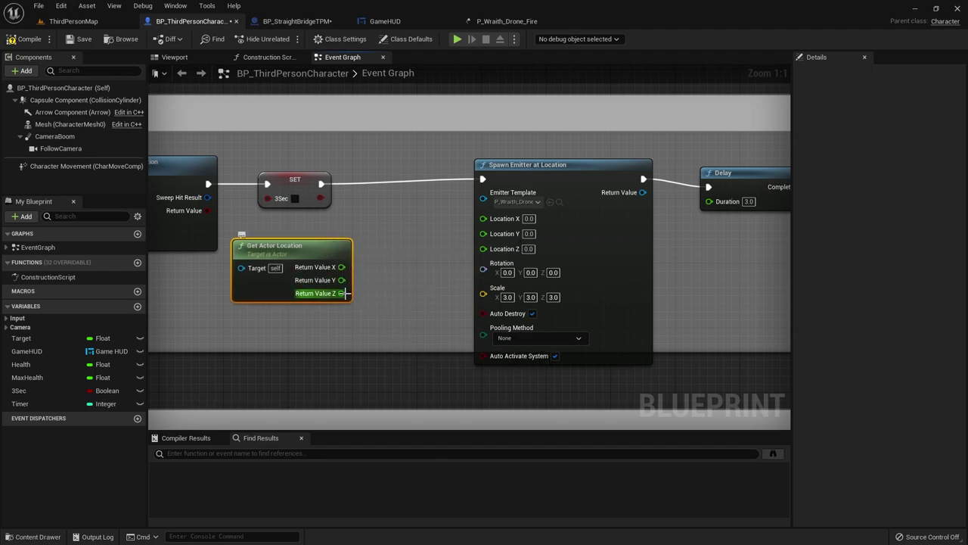
mouse_move(341, 280)
left_mouse_down()
mouse_move(484, 233)
mouse_move(409, 237)
left_mouse_up()
left_click_drag(483, 220, 484, 218)
left_click_drag(332, 296, 332, 280)
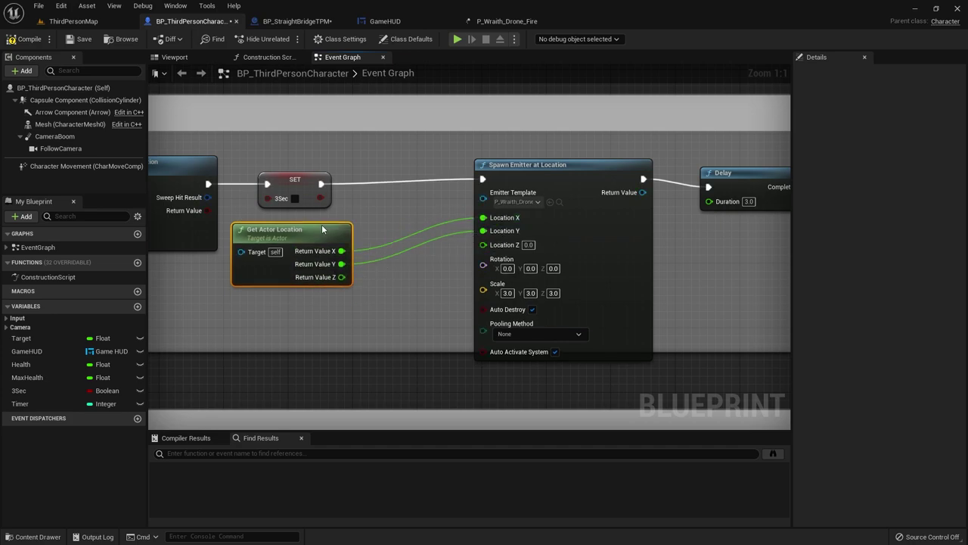
left_click(73, 21)
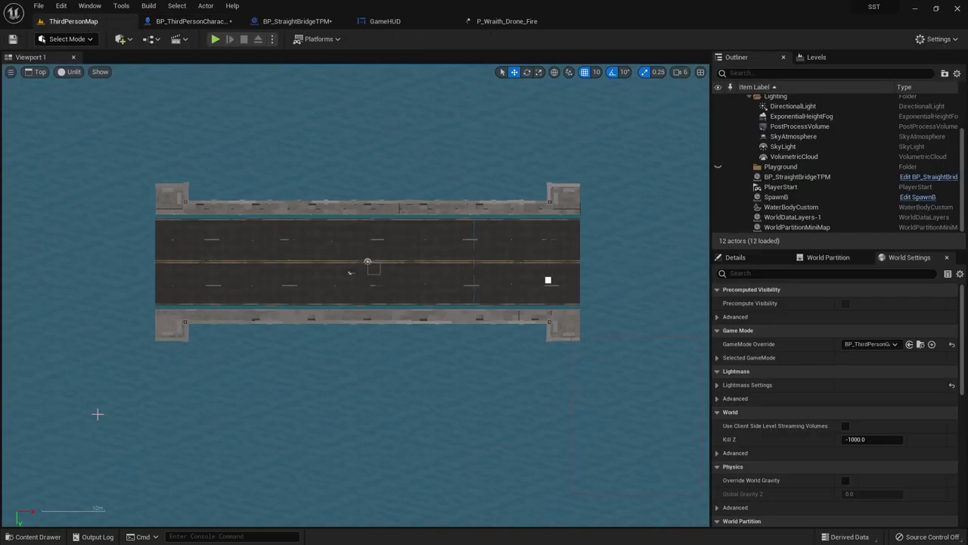
Step: Switch the ThirdPersonMap viewport to Perspective view
left_click(38, 72)
left_click(53, 83)
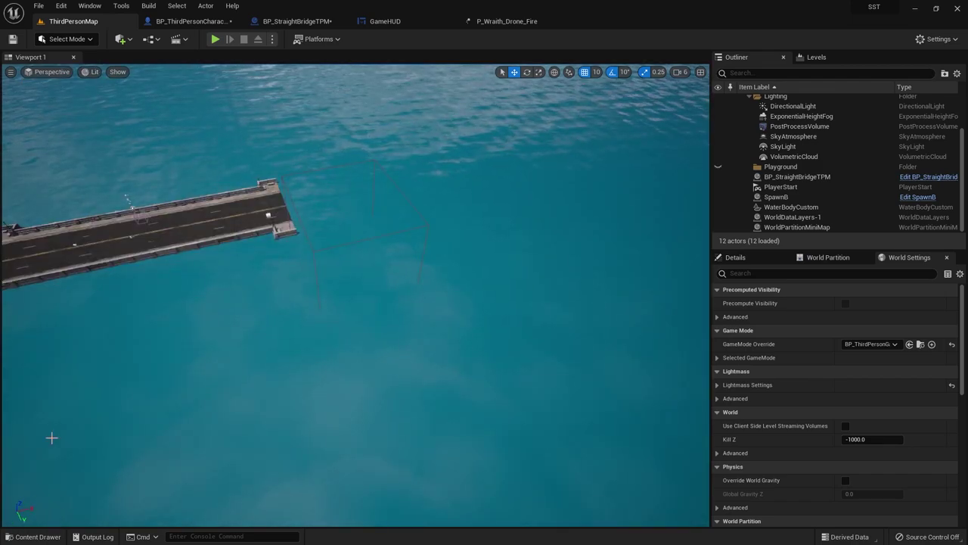
left_click(193, 21)
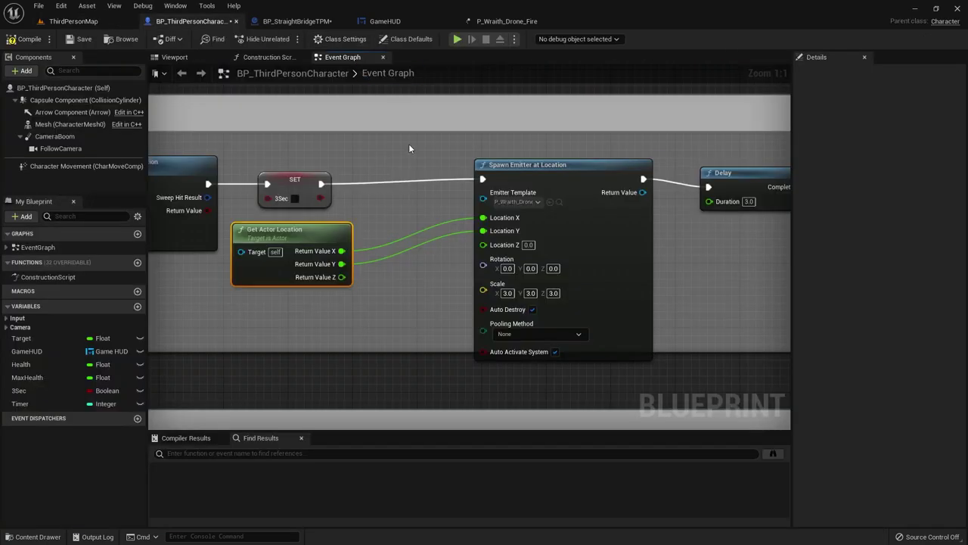
Step: Add 50 to the actor's Return Value Z with a + node and feed it into Location Z
left_click_drag(366, 277, 371, 283)
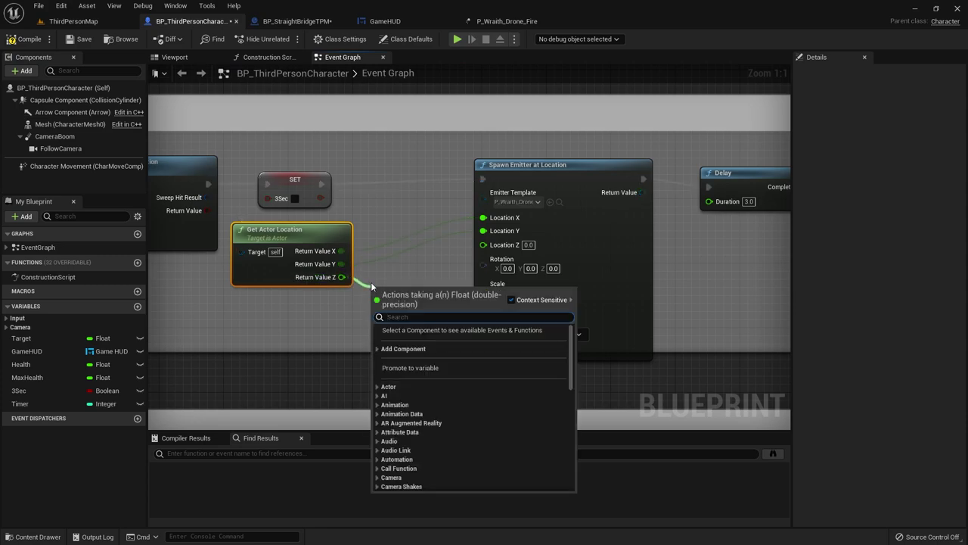
type("+")
left_click(418, 376)
type("50")
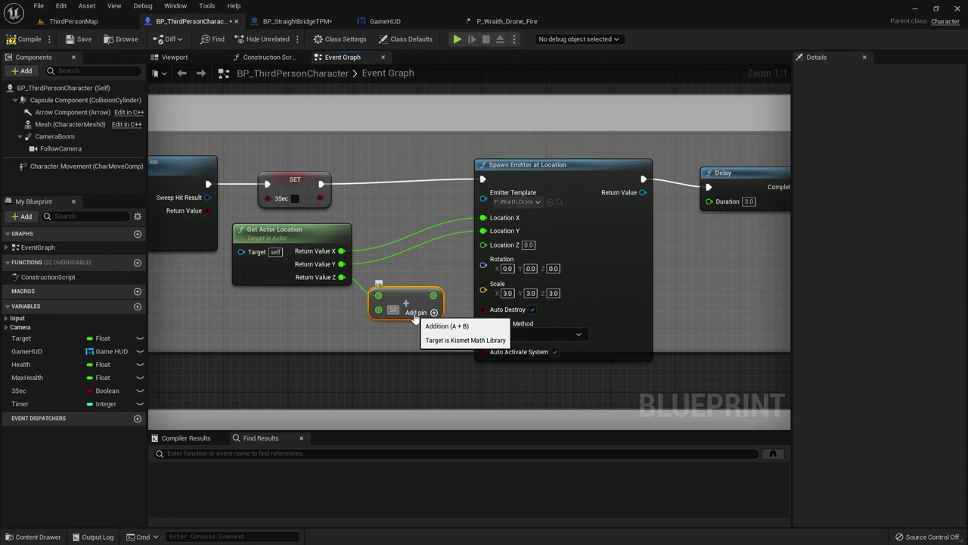
left_click_drag(439, 295, 483, 243)
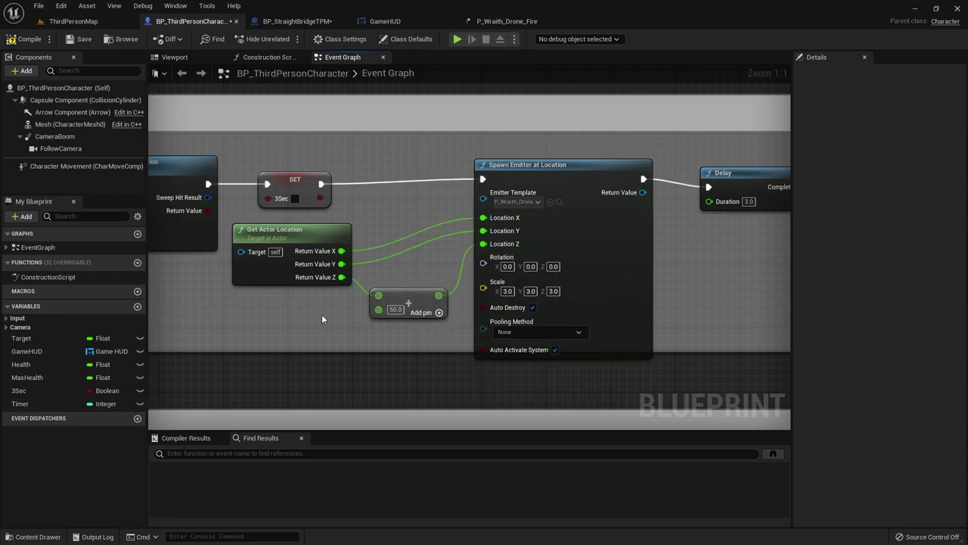
Step: Save the character blueprint and start a ThirdPersonMap play test
left_click(79, 39)
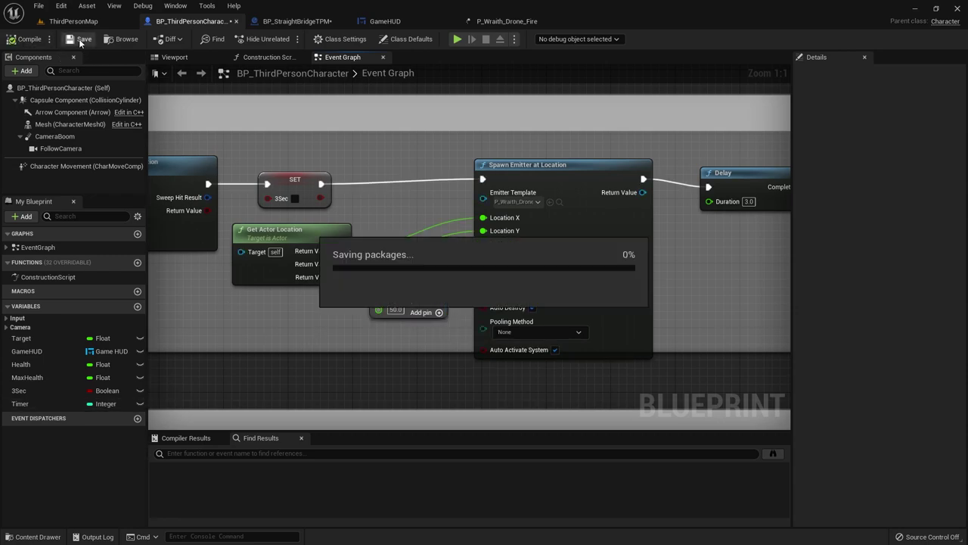
left_click(74, 21)
left_click(214, 39)
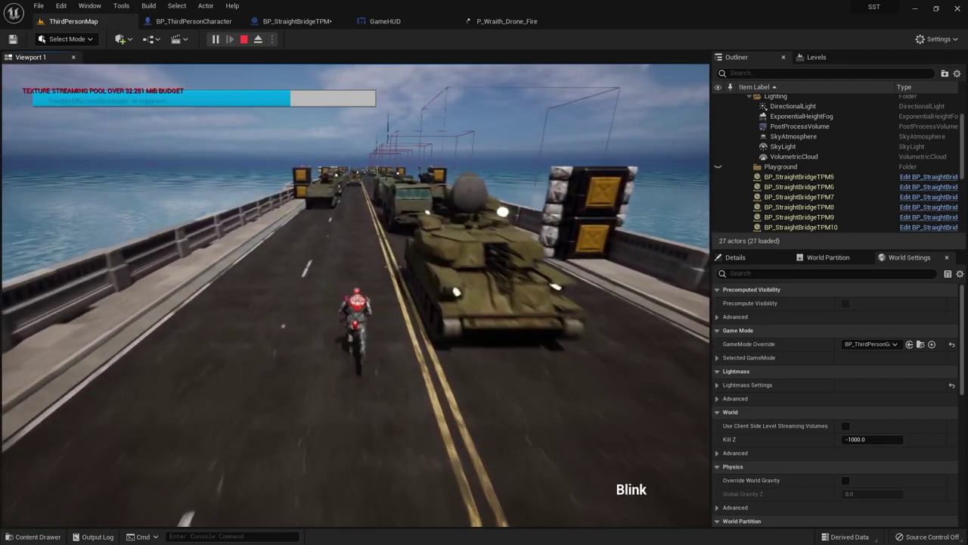
Step: End the blink play test and go back to BP_ThirdPersonCharacter's Event Graph
key("Escape")
left_click(194, 21)
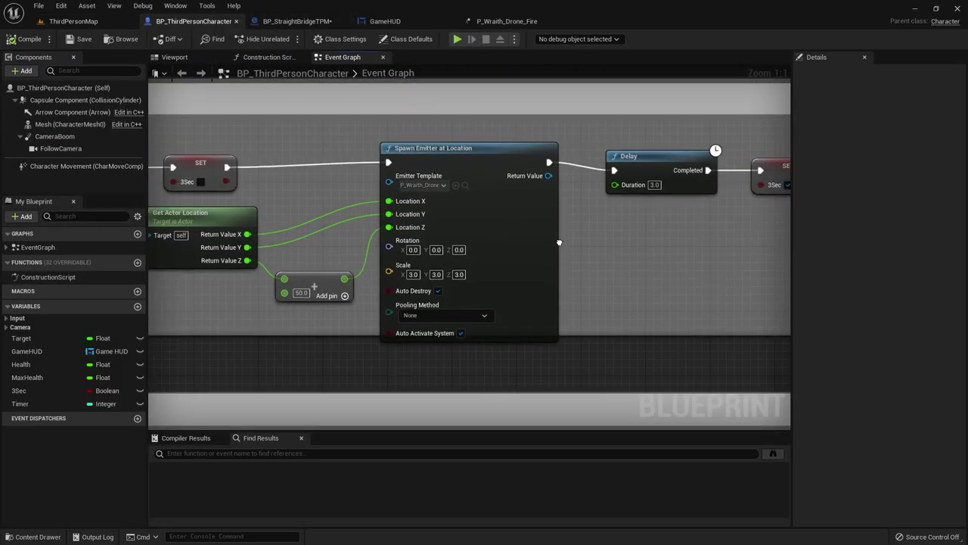
Step: Extend the comment box around the blink logic downward
right_click_drag(598, 221, 404, 214)
left_click_drag(539, 136, 619, 206)
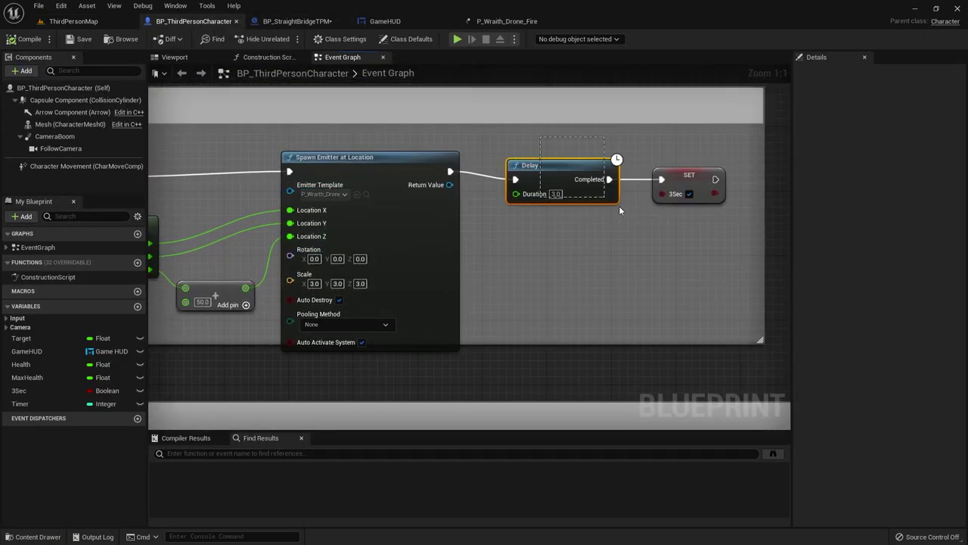
left_click(585, 320)
left_click_drag(630, 345, 635, 380)
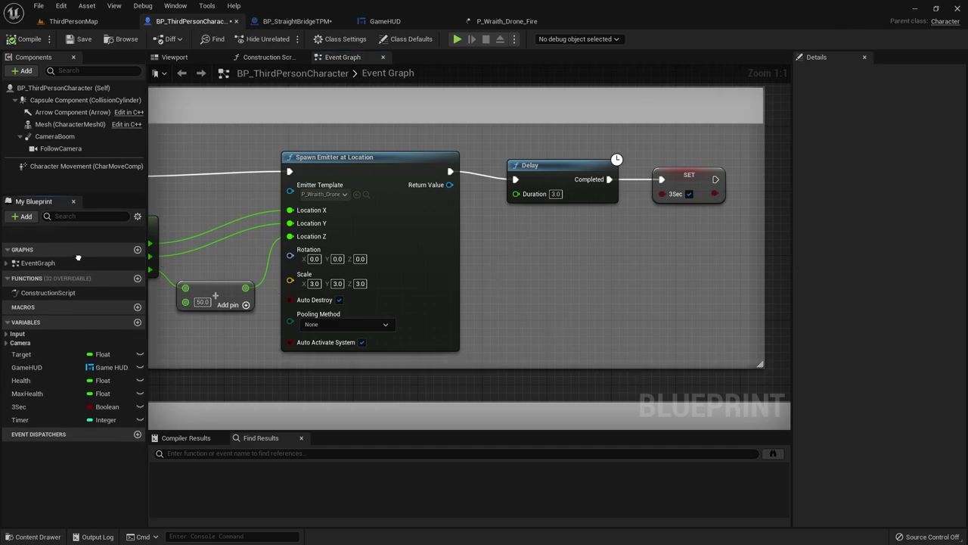
scroll(260, 316, "down", 3)
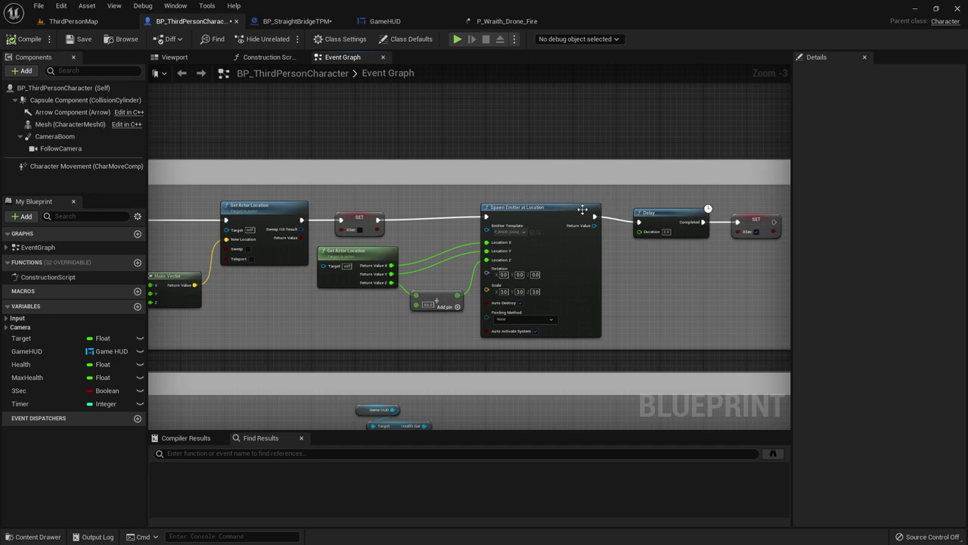
Step: Select the SET, Spawn Emitter, Delay and SET chain and open its Alignment options
left_click(637, 235)
left_click_drag(325, 195, 787, 241)
right_click(567, 212)
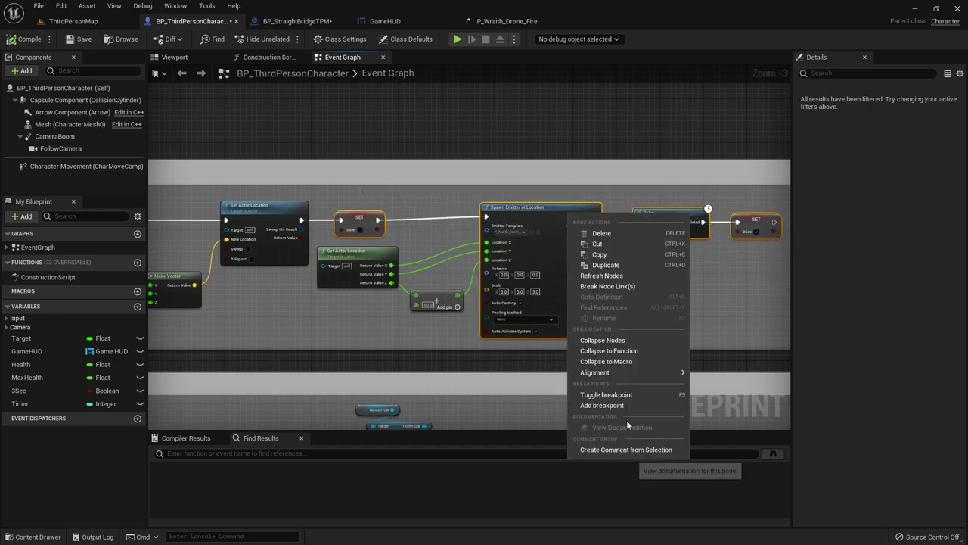
mouse_move(650, 374)
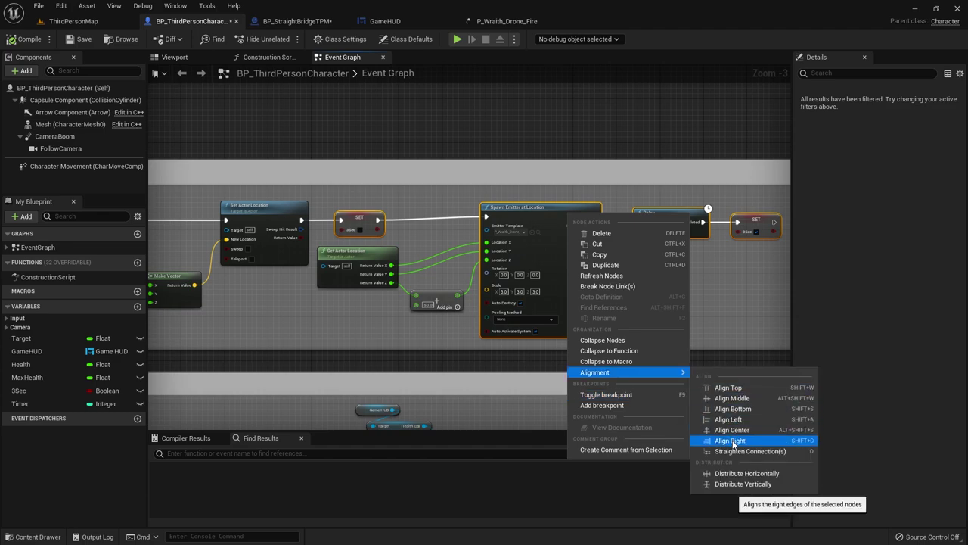